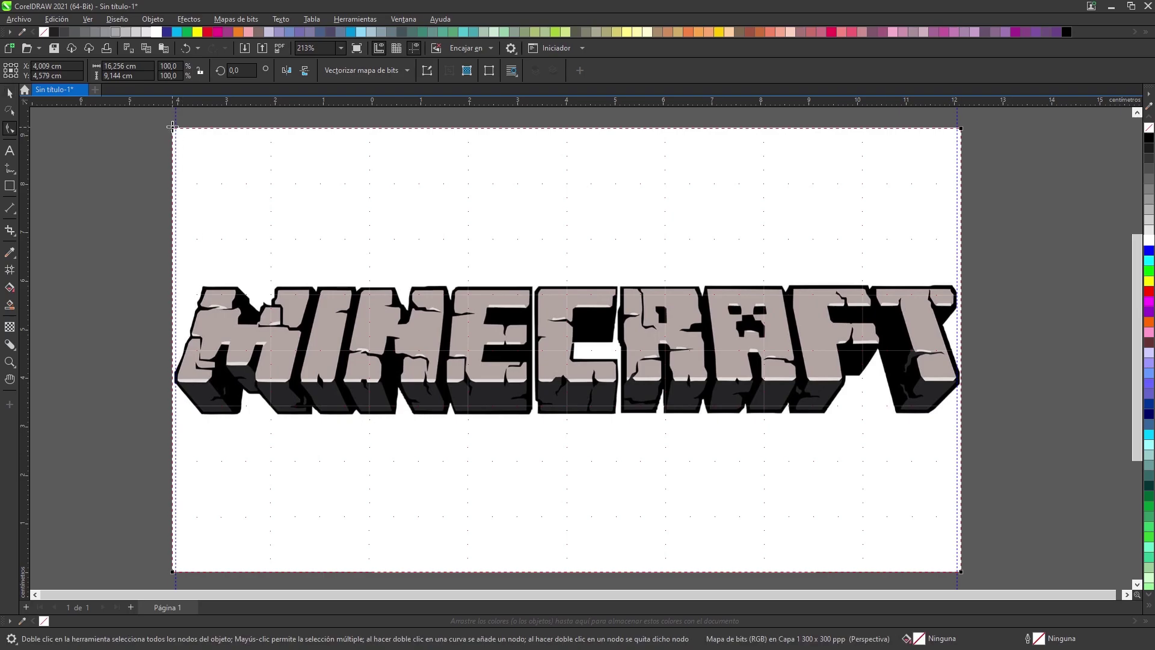
Step: Undo the last perspective edit and pull the logo bitmap's two upper corners outward along the top edge
{"action": "key", "text": "ctrl+z"}
{"action": "left_click_drag", "start_coordinate": [961, 128], "coordinate": [1064, 128]}
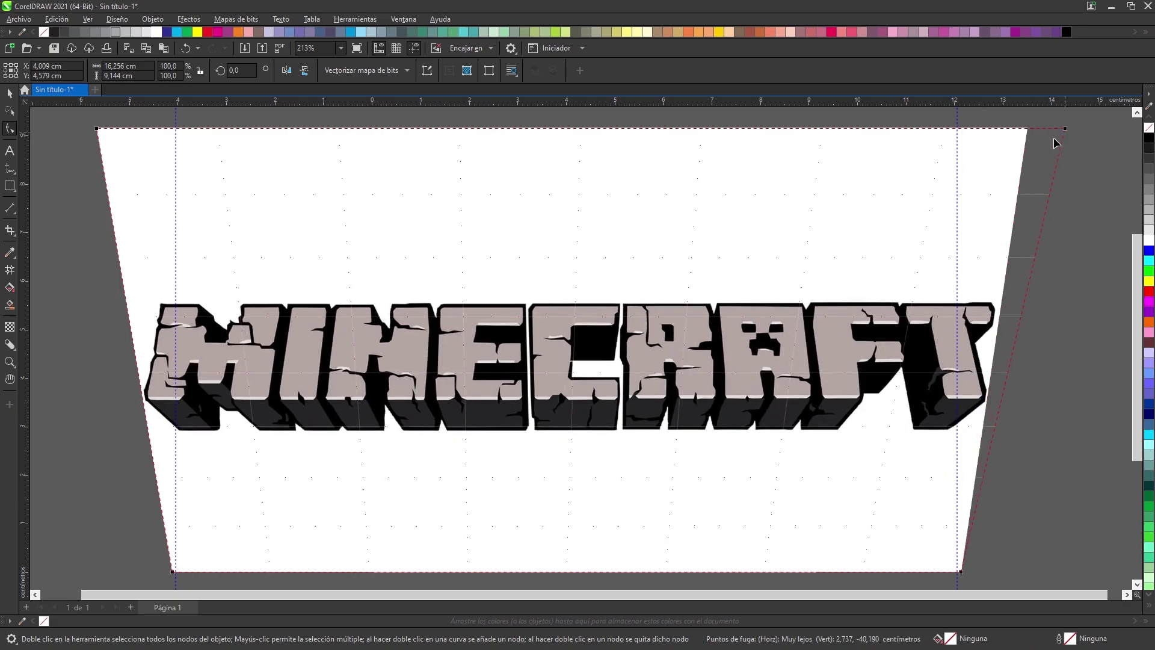
{"action": "left_click_drag", "start_coordinate": [96, 128], "coordinate": [30, 128]}
Step: Even out the perspective by adjusting the bitmap's upper-left and upper-right corners to flare symmetrically
{"action": "left_click", "coordinate": [7, 365]}
{"action": "right_click", "coordinate": [539, 271]}
{"action": "right_click", "coordinate": [539, 271]}
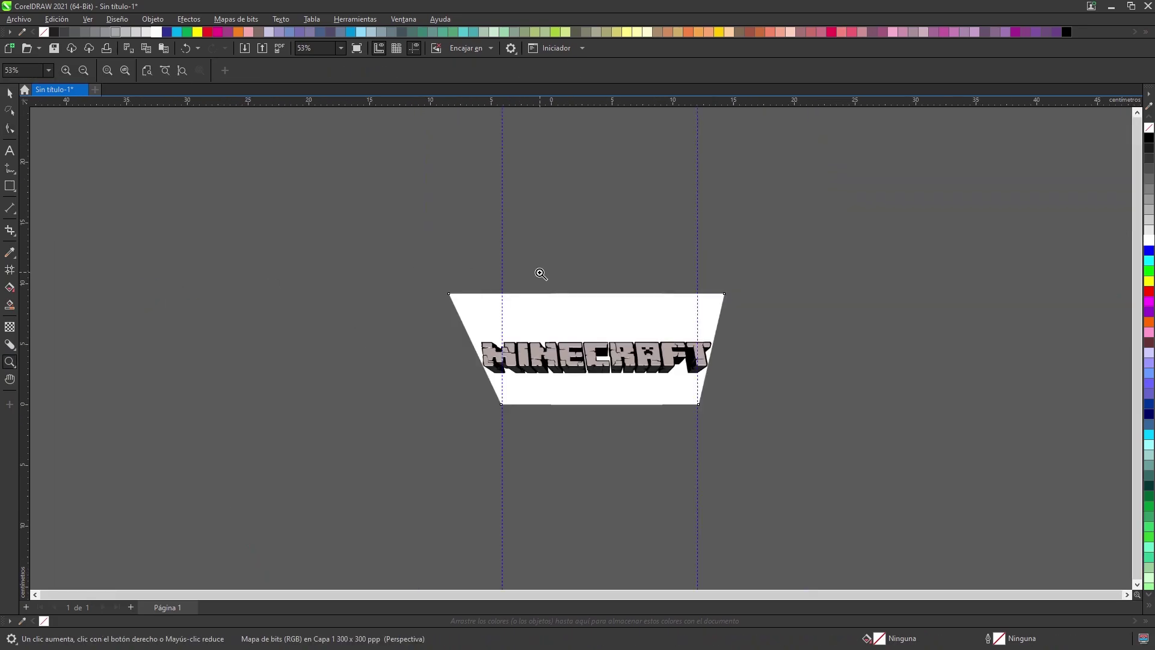
{"action": "left_click_drag", "start_coordinate": [429, 261], "coordinate": [774, 444]}
{"action": "left_click", "coordinate": [10, 129]}
{"action": "left_click_drag", "start_coordinate": [182, 194], "coordinate": [212, 197]}
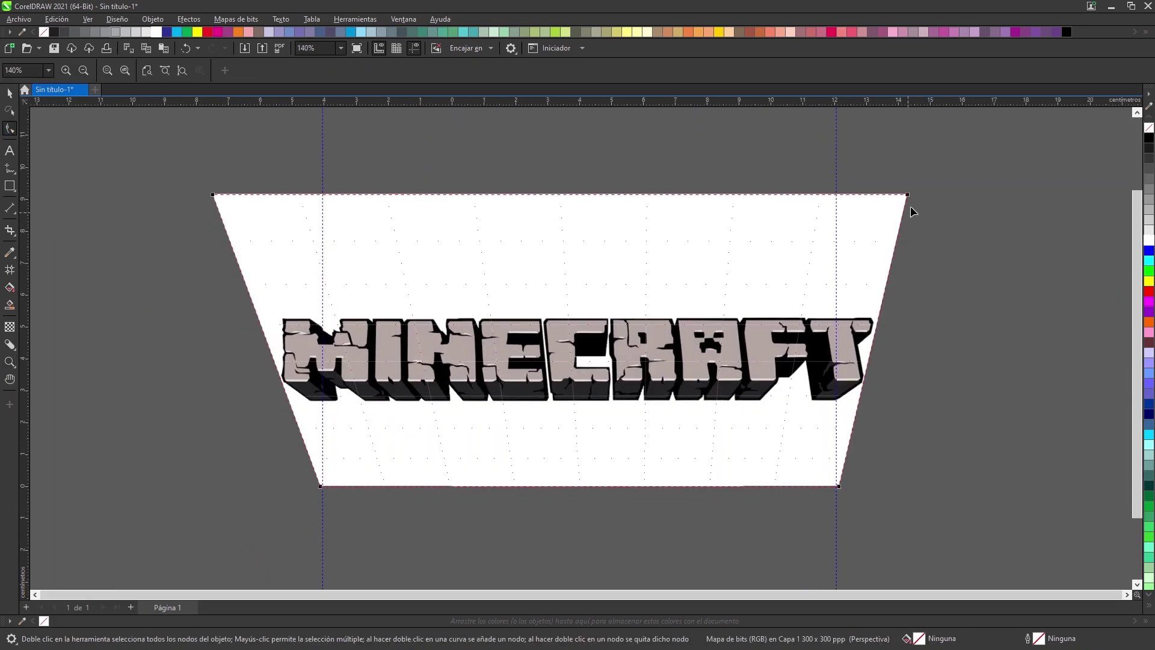
{"action": "left_click_drag", "start_coordinate": [907, 194], "coordinate": [946, 193]}
Step: Stretch the perspective bitmap taller from its upper and lower edges, and scale it down to about 12.9 by 6.1 cm
{"action": "key", "text": "space"}
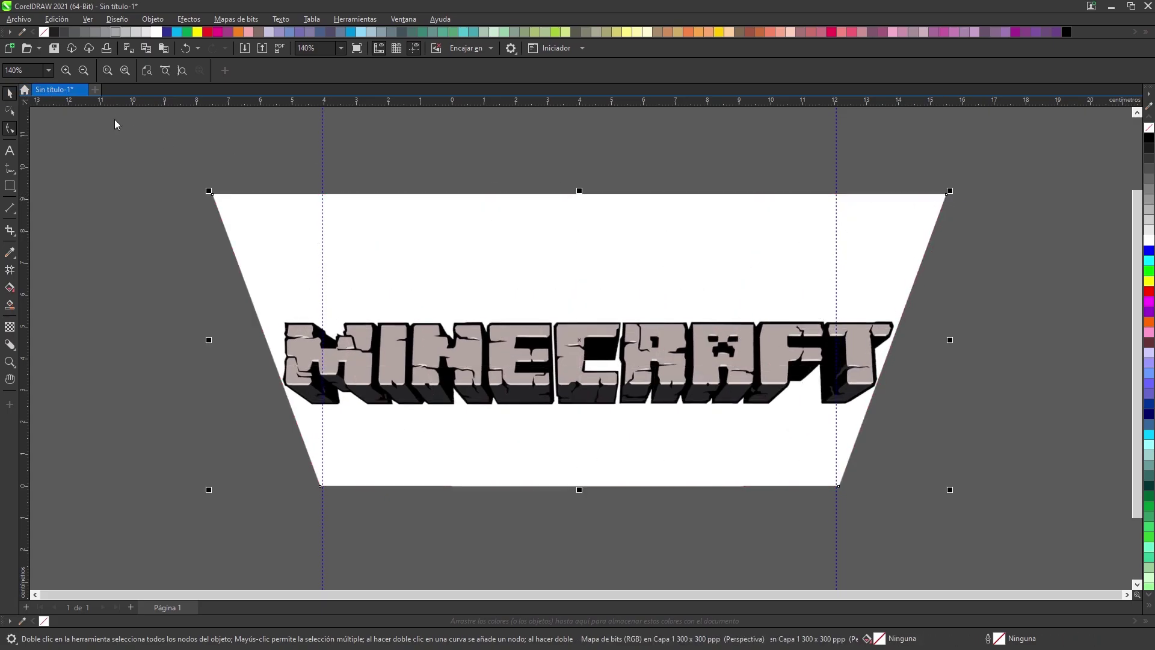
{"action": "left_click_drag", "start_coordinate": [581, 189], "coordinate": [579, 165]}
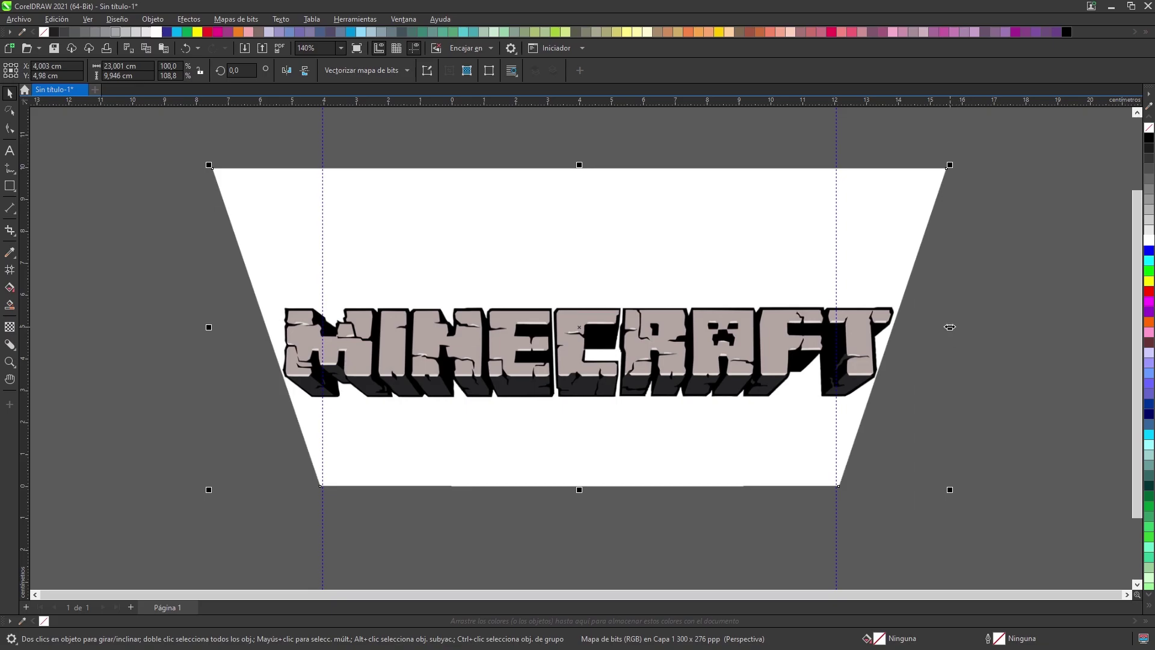
{"action": "left_click_drag", "start_coordinate": [582, 490], "coordinate": [581, 519]}
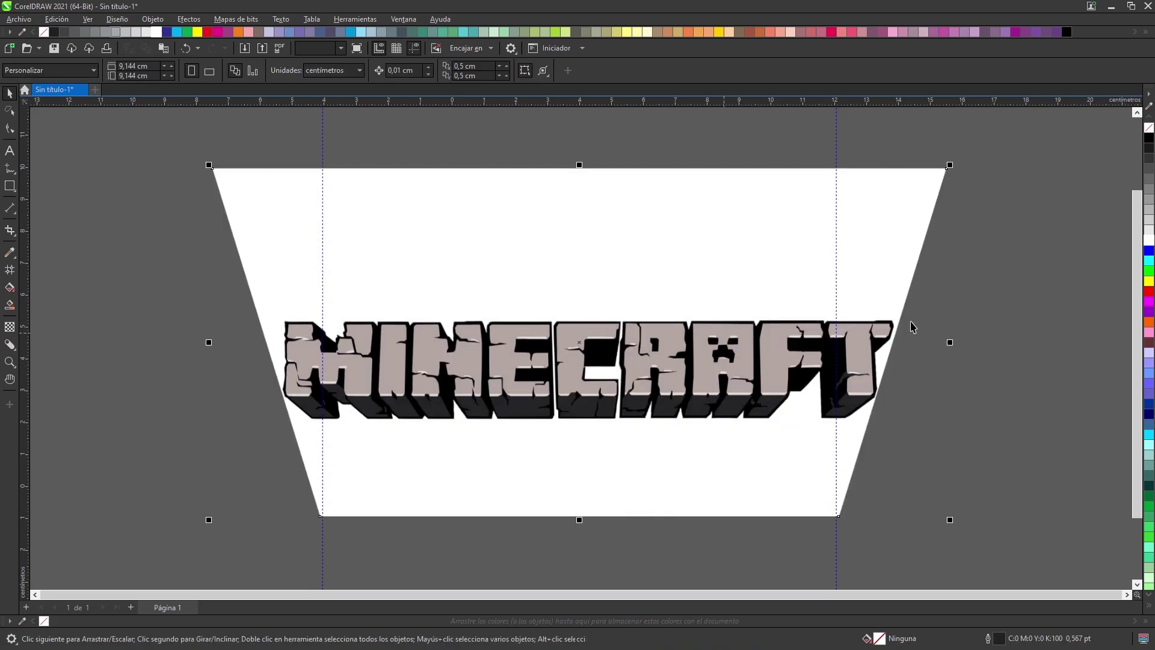
{"action": "left_click_drag", "start_coordinate": [948, 161], "coordinate": [771, 210]}
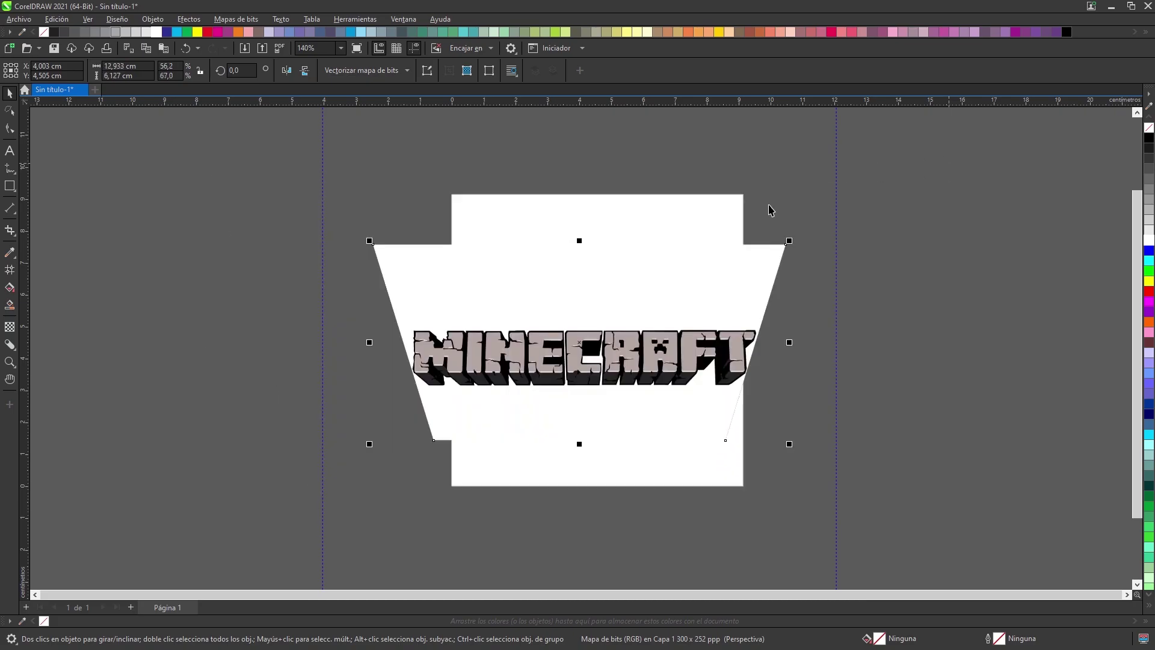
Step: Set the page size to the Carta preset
{"action": "left_click", "coordinate": [847, 318]}
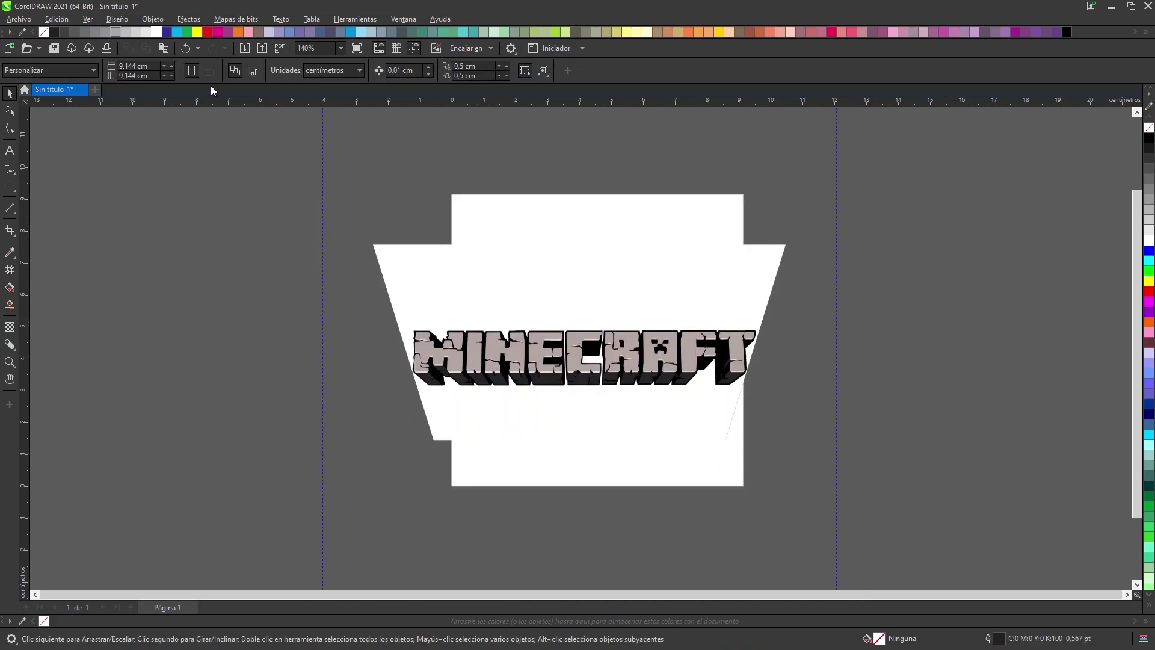
{"action": "left_click", "coordinate": [49, 70]}
{"action": "left_click", "coordinate": [24, 82]}
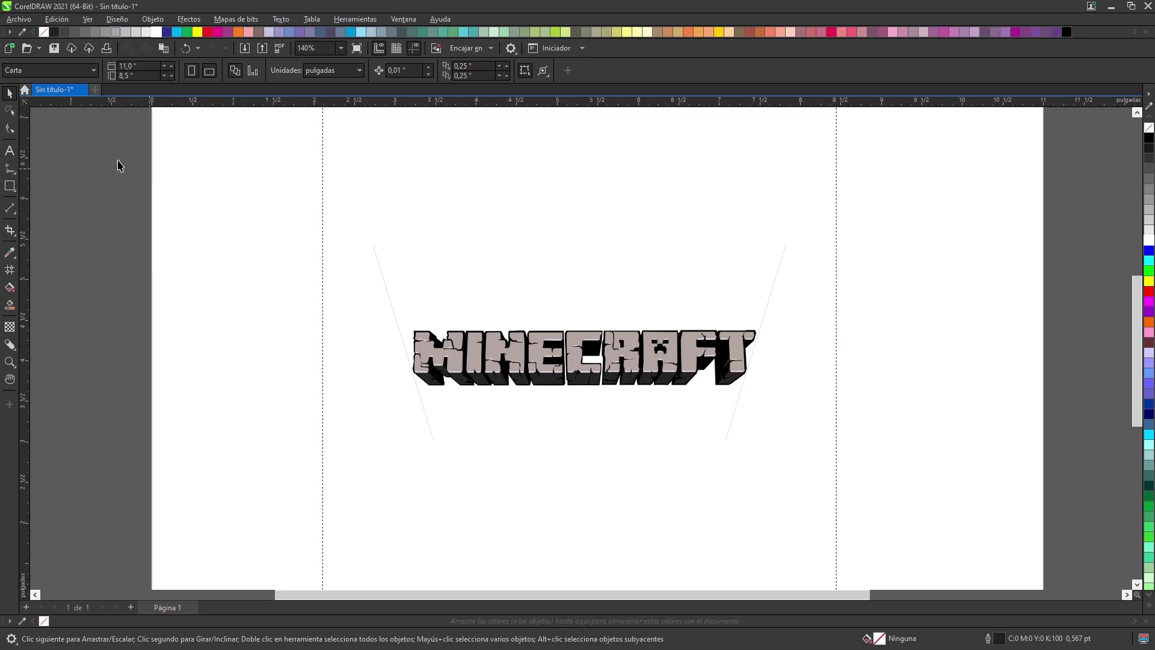
Step: Select all the guidelines and delete them from the page
{"action": "left_click", "coordinate": [10, 364]}
{"action": "right_click", "coordinate": [111, 262]}
{"action": "left_click_drag", "start_coordinate": [353, 178], "coordinate": [872, 537]}
{"action": "left_click", "coordinate": [56, 19]}
{"action": "mouse_move", "coordinate": [142, 312]}
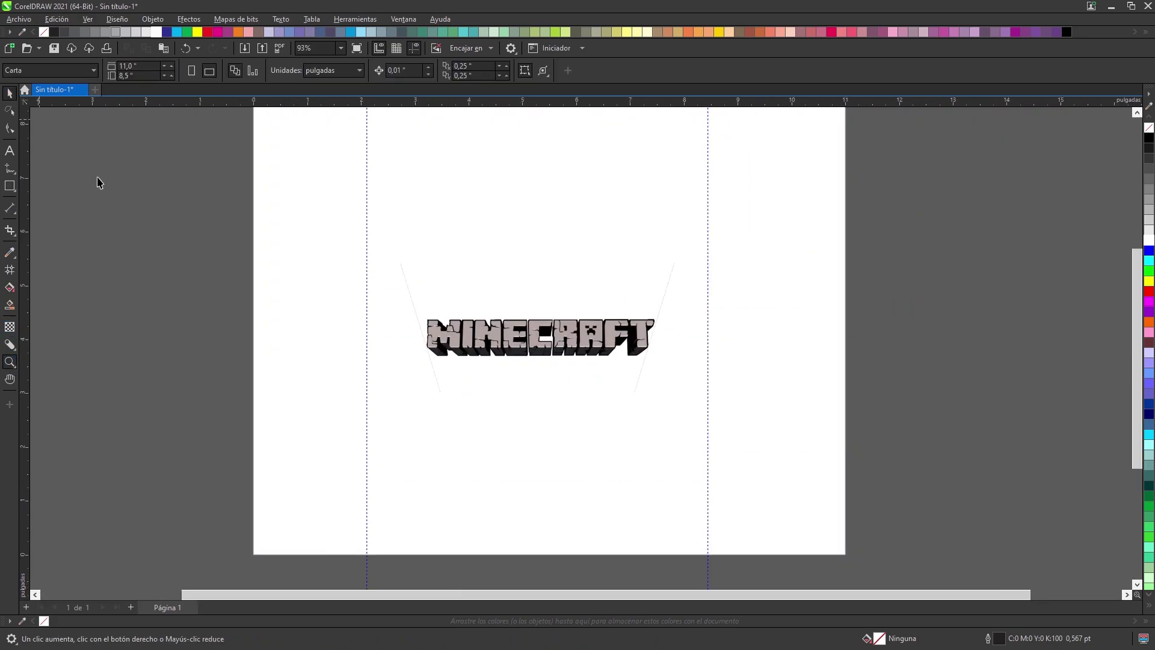
{"action": "left_click", "coordinate": [178, 343]}
{"action": "key", "text": "Delete"}
Step: Enlarge the logo bitmap to about 11.9 inches wide so that the lettering spans most of the page
{"action": "left_click", "coordinate": [541, 337]}
{"action": "left_click_drag", "start_coordinate": [680, 257], "coordinate": [866, 181]}
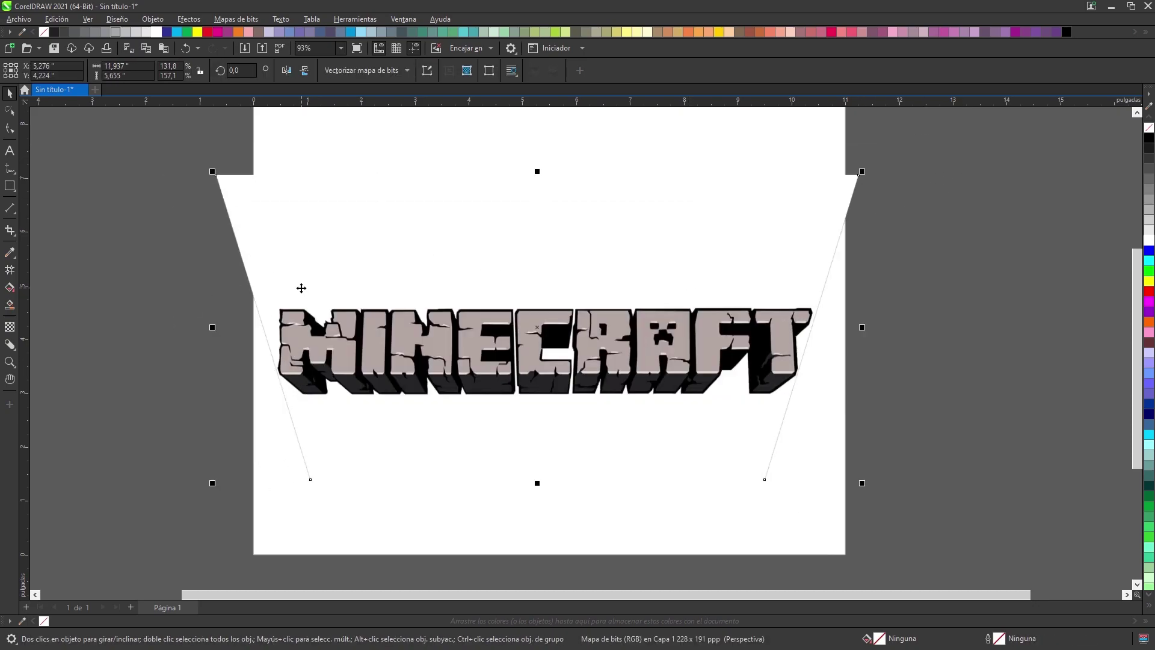
{"action": "right_click", "coordinate": [299, 287]}
Step: Try to apply a uniform transparency to the perspective bitmap
{"action": "left_click", "coordinate": [9, 326]}
{"action": "left_click", "coordinate": [29, 71]}
{"action": "key", "text": "Return"}
Step: Place a copy of the logo beside the page as an untouched reference
{"action": "left_click", "coordinate": [9, 96]}
{"action": "left_click_drag", "start_coordinate": [320, 380], "coordinate": [1010, 373]}
{"action": "right_click", "coordinate": [1010, 373]}
{"action": "left_click_drag", "start_coordinate": [948, 271], "coordinate": [1006, 271]}
Step: Try converting the logo on the page to a bitmap in CMYK colour mode
{"action": "left_click", "coordinate": [648, 320]}
{"action": "left_click", "coordinate": [236, 19]}
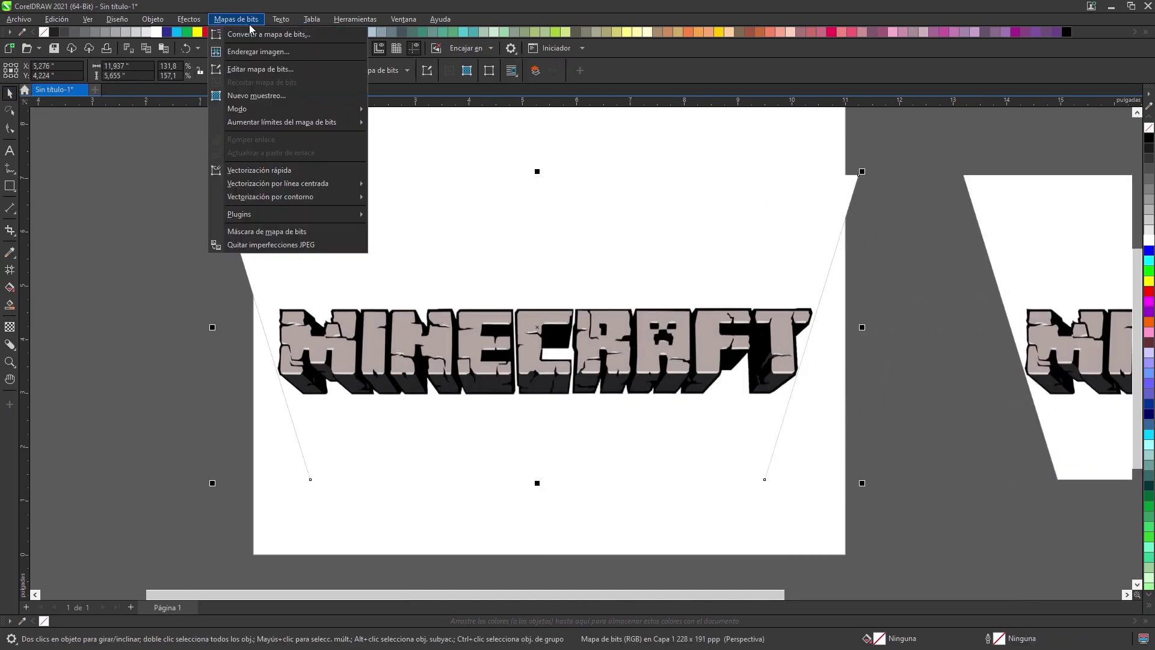
{"action": "left_click", "coordinate": [259, 29]}
{"action": "left_click", "coordinate": [588, 400]}
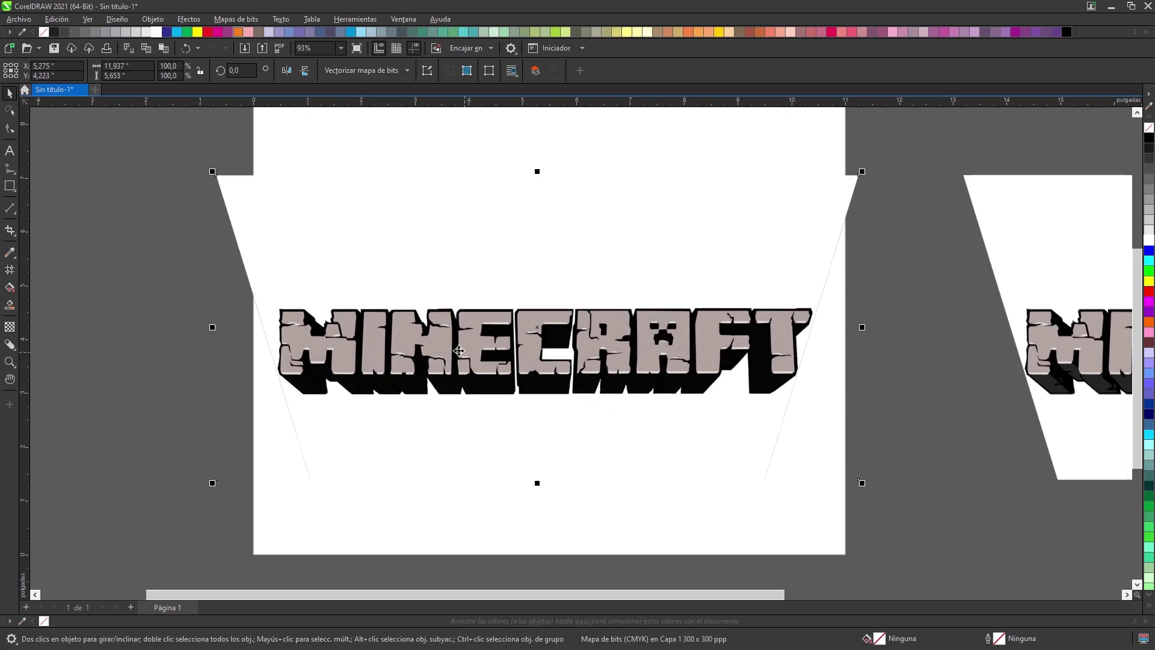
{"action": "key", "text": "ctrl+z"}
Step: Convert the logo on the page to a 300 ppp bitmap in Color RGB (24 bits) mode
{"action": "left_click", "coordinate": [235, 20]}
{"action": "left_click", "coordinate": [259, 29]}
{"action": "left_click", "coordinate": [604, 294]}
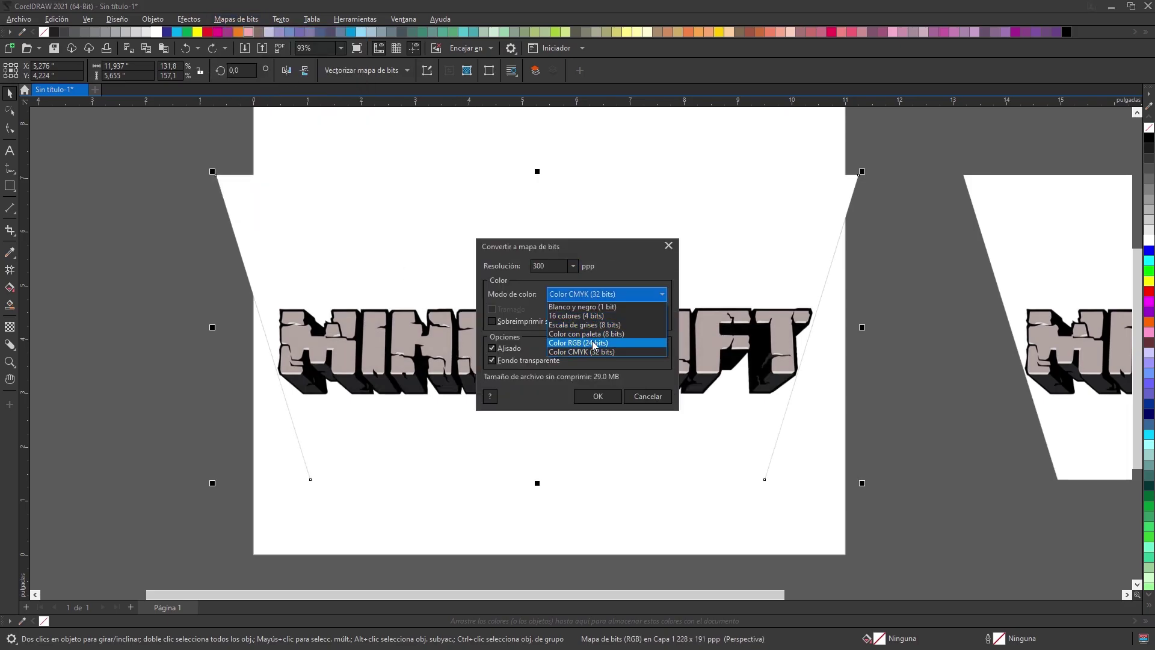
{"action": "left_click", "coordinate": [593, 342]}
{"action": "left_click", "coordinate": [593, 395]}
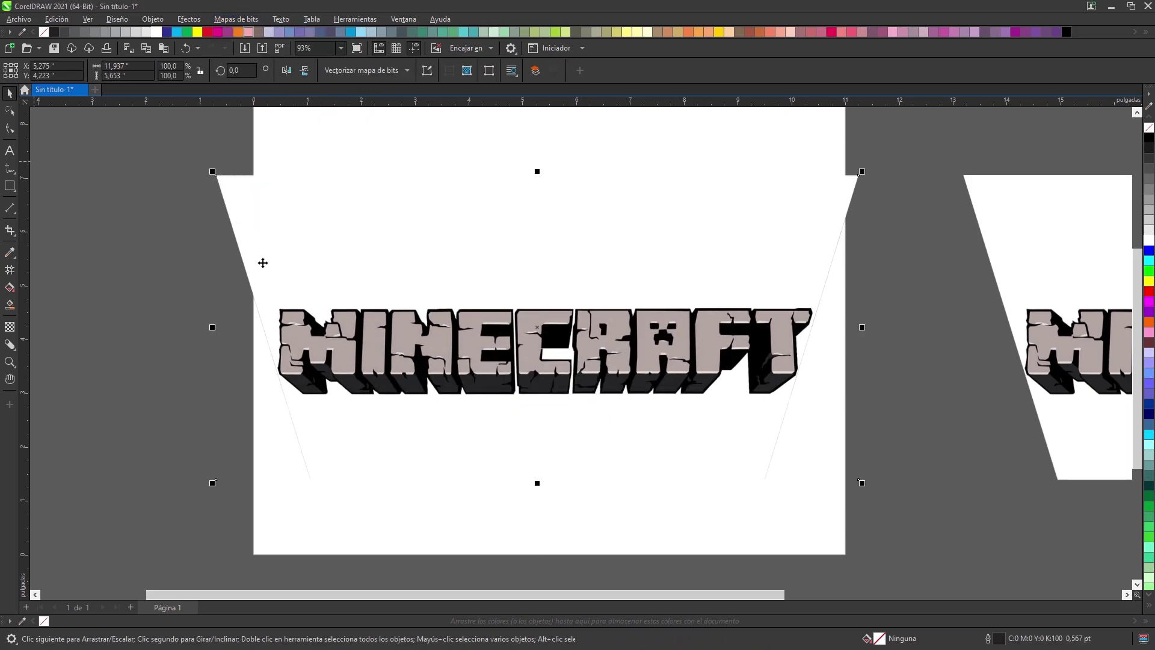
Step: Fade the page's logo bitmap with a uniform transparency and raise the transparency level for tracing
{"action": "left_click", "coordinate": [10, 327]}
{"action": "left_click", "coordinate": [28, 70]}
{"action": "left_click", "coordinate": [9, 93]}
{"action": "left_click", "coordinate": [146, 286]}
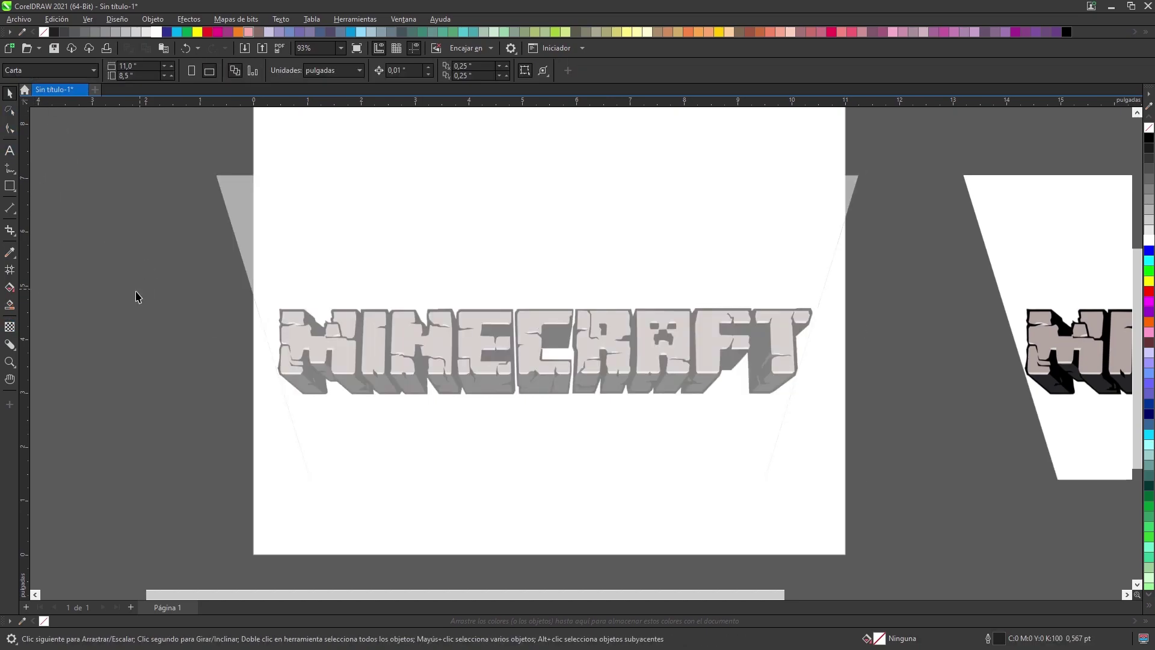
{"action": "left_click", "coordinate": [9, 327]}
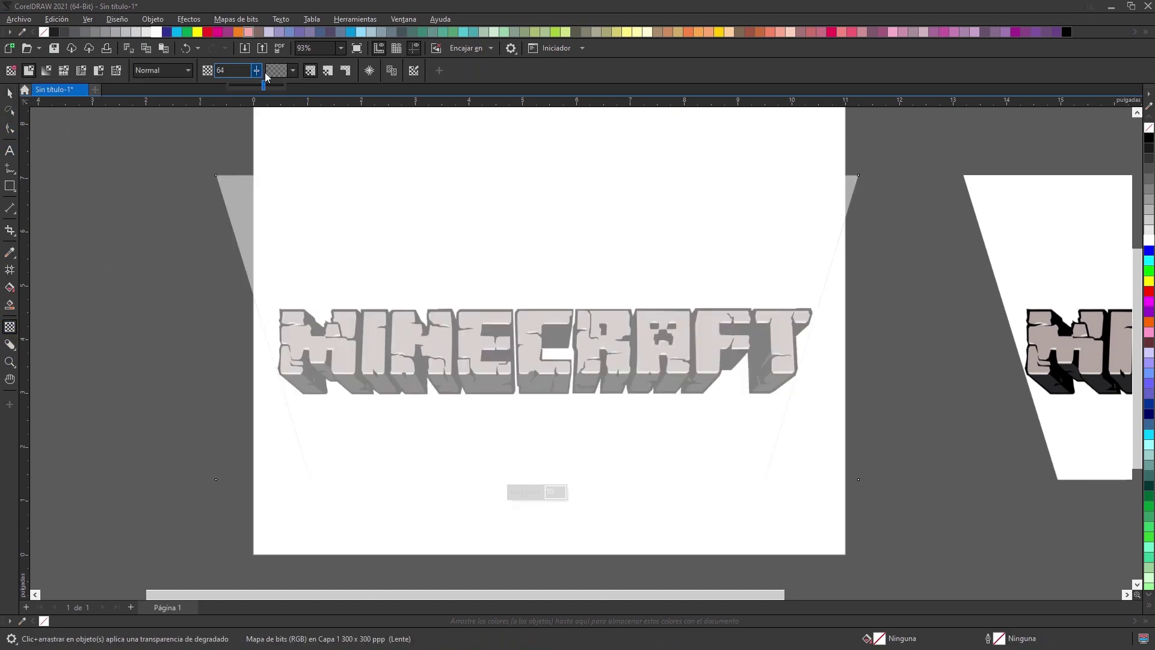
Step: Lock the faded logo bitmap so it stays fixed as a tracing template
{"action": "left_click", "coordinate": [10, 361]}
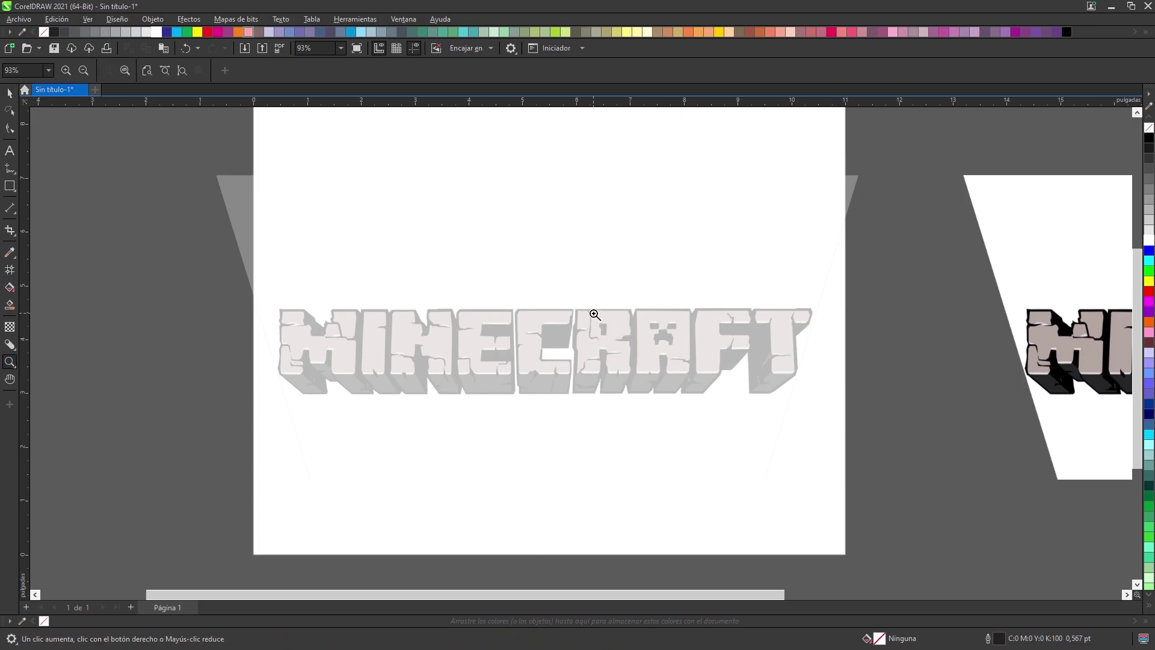
{"action": "left_click_drag", "start_coordinate": [716, 378], "coordinate": [716, 378]}
{"action": "key", "text": "space"}
{"action": "right_click", "coordinate": [481, 276]}
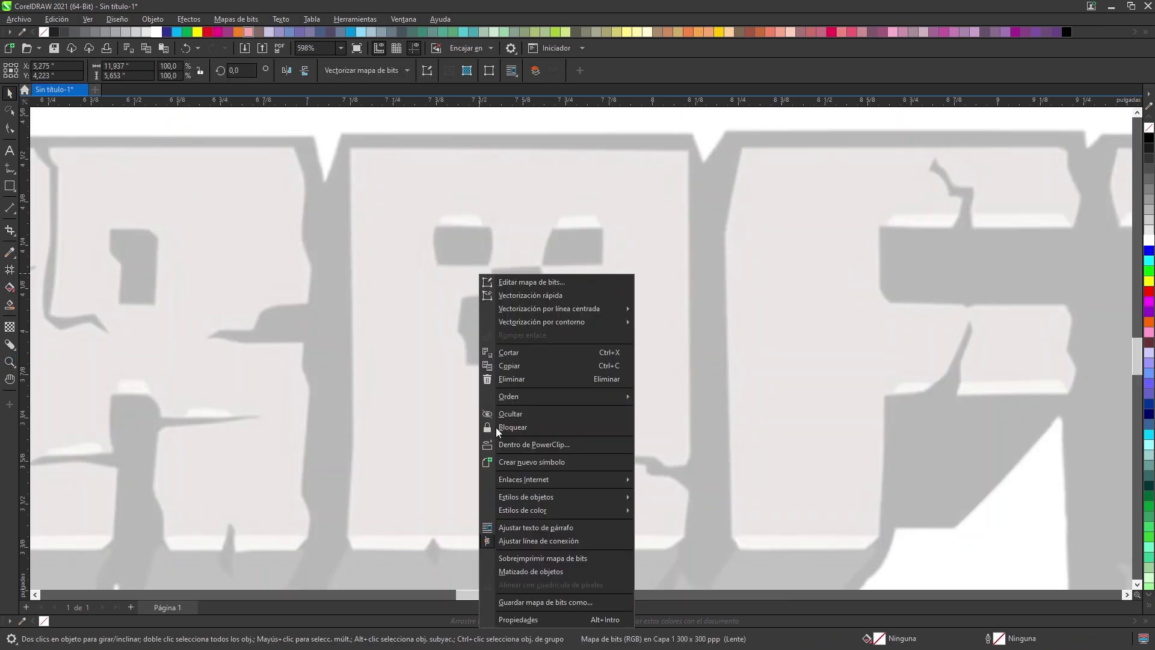
{"action": "left_click", "coordinate": [515, 425]}
Step: Start the letter A's outline with the Bézier tool, tracing its left edge from the upper corner to the base
{"action": "left_click", "coordinate": [10, 169]}
{"action": "left_click", "coordinate": [63, 180]}
{"action": "left_click", "coordinate": [350, 145]}
{"action": "left_click", "coordinate": [351, 455]}
{"action": "left_click", "coordinate": [347, 537]}
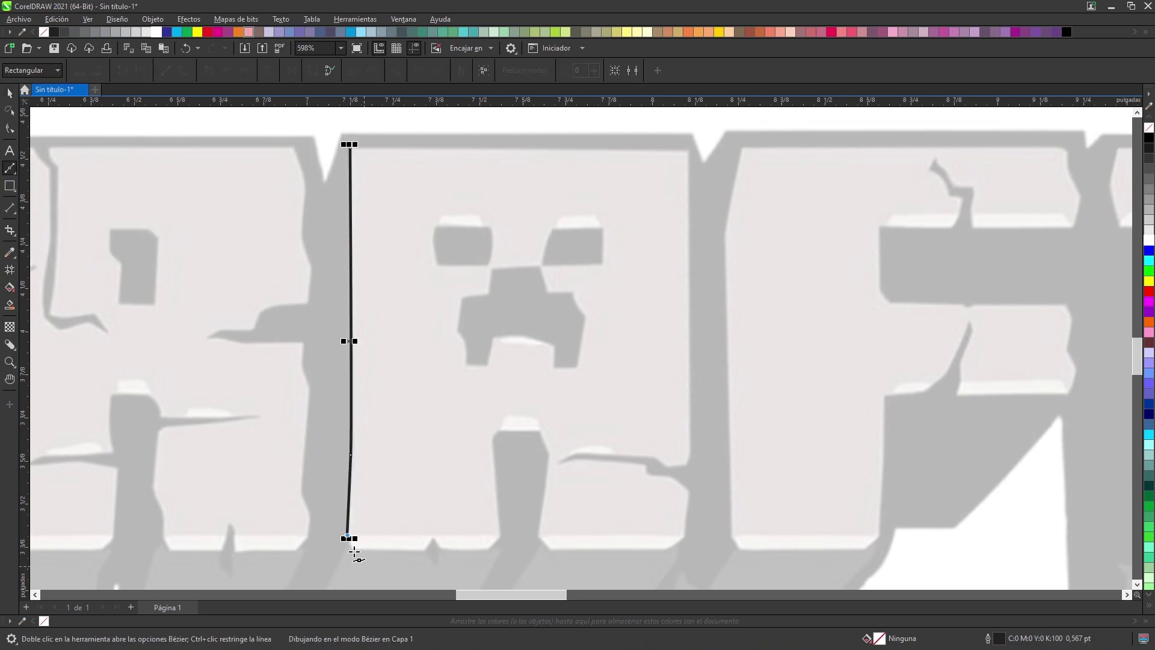
Step: Continue the A's outline along the left leg's base with its small notch, and place a horizontal guide at the base
{"action": "left_click", "coordinate": [422, 548]}
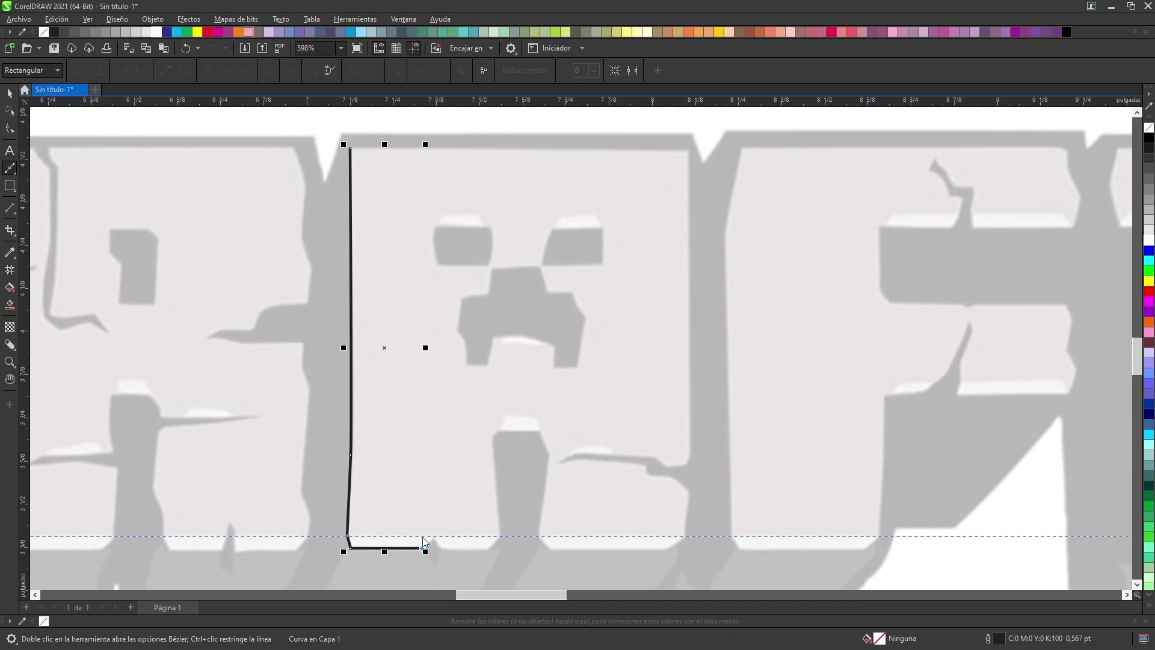
{"action": "left_click", "coordinate": [433, 538]}
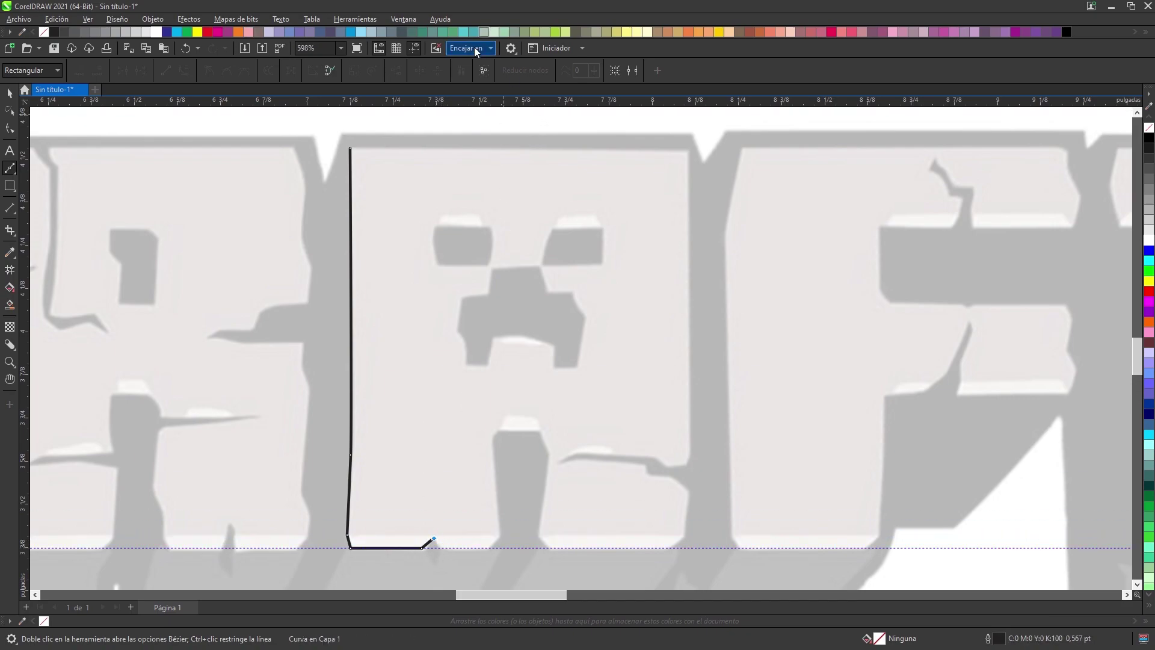
{"action": "left_click", "coordinate": [440, 548]}
{"action": "left_click", "coordinate": [489, 548]}
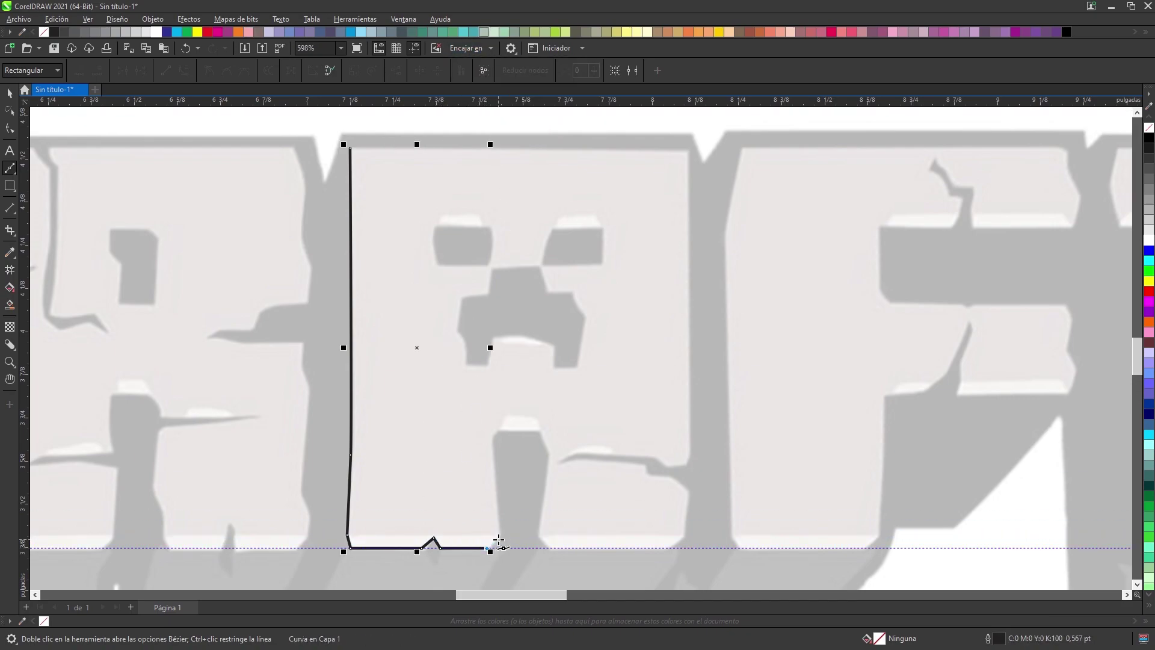
Step: Continue the A's outline around the gap between the legs and along the right leg's base
{"action": "left_click", "coordinate": [490, 440]}
{"action": "left_click", "coordinate": [497, 431]}
{"action": "left_click", "coordinate": [539, 431]}
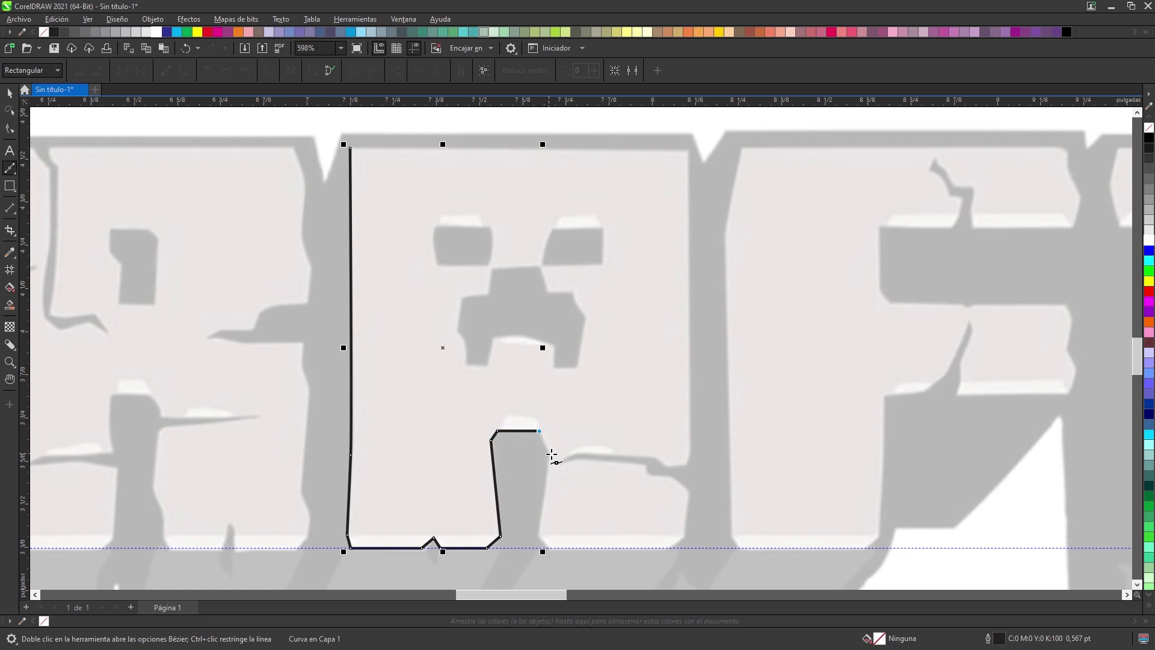
{"action": "left_click", "coordinate": [536, 533]}
{"action": "left_click", "coordinate": [671, 548]}
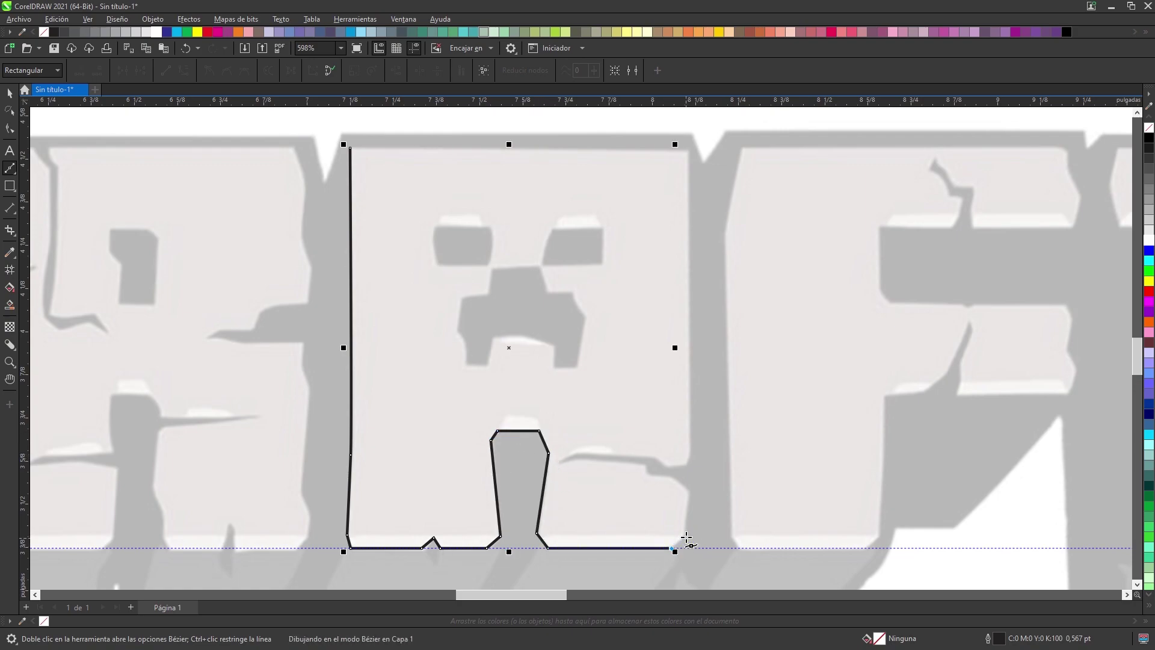
Step: Trace the upper and lower edges of the crack in the A's right leg with the freehand tool
{"action": "left_click", "coordinate": [10, 171]}
{"action": "left_click", "coordinate": [36, 165]}
{"action": "left_click_drag", "start_coordinate": [689, 491], "coordinate": [665, 479]}
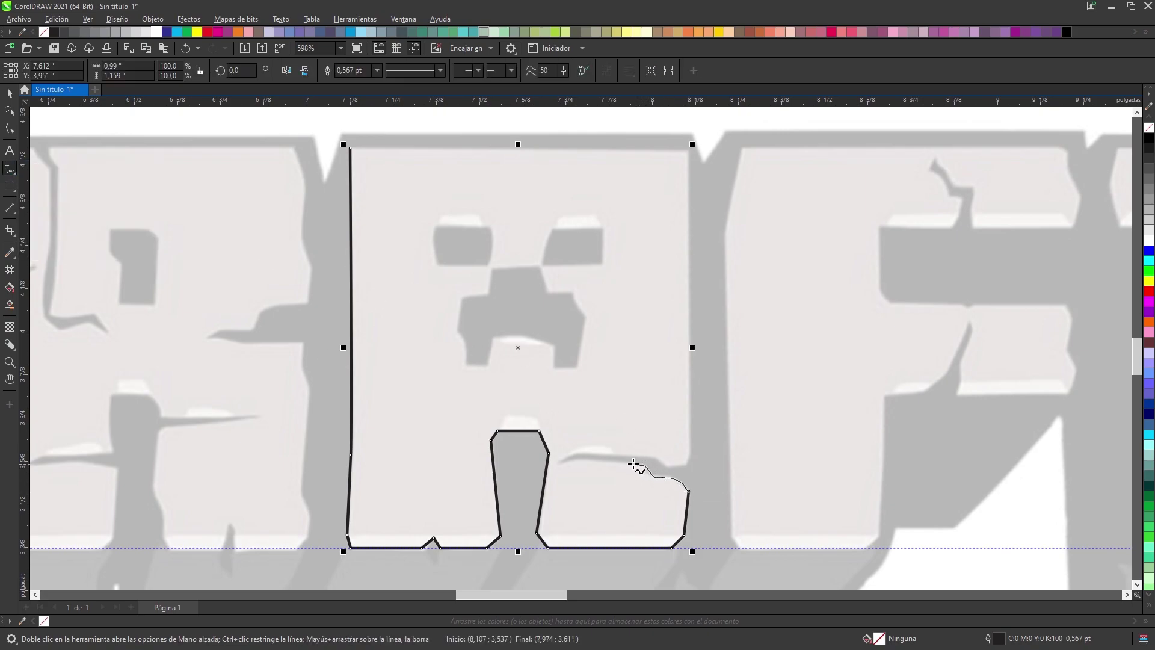
{"action": "left_click_drag", "start_coordinate": [678, 467], "coordinate": [688, 465]}
Step: Close the A's outline with Bézier segments up the right edge and across the upper edge to the starting node
{"action": "left_click", "coordinate": [10, 128]}
{"action": "key", "text": "b"}
{"action": "left_click", "coordinate": [687, 465]}
{"action": "left_click", "coordinate": [691, 453]}
{"action": "left_click", "coordinate": [689, 151]}
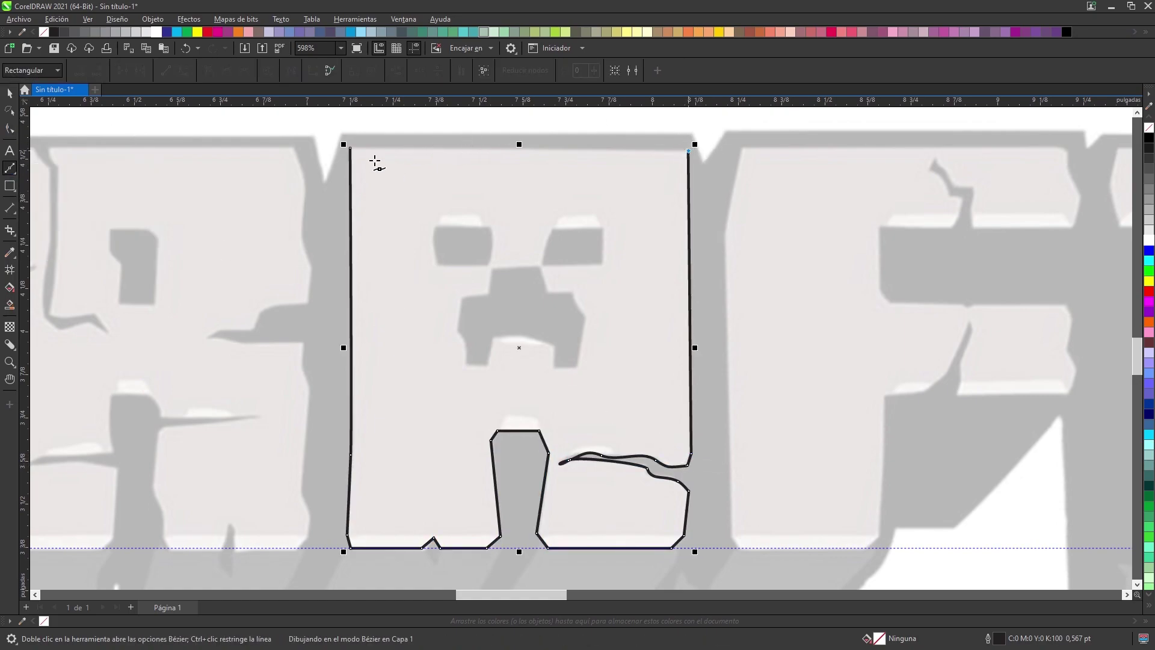
{"action": "left_click", "coordinate": [350, 148]}
Step: Add a horizontal guide at the A's upper edge and align the outline's upper-right corner node to it
{"action": "left_click_drag", "start_coordinate": [371, 101], "coordinate": [355, 148]}
{"action": "left_click", "coordinate": [9, 111]}
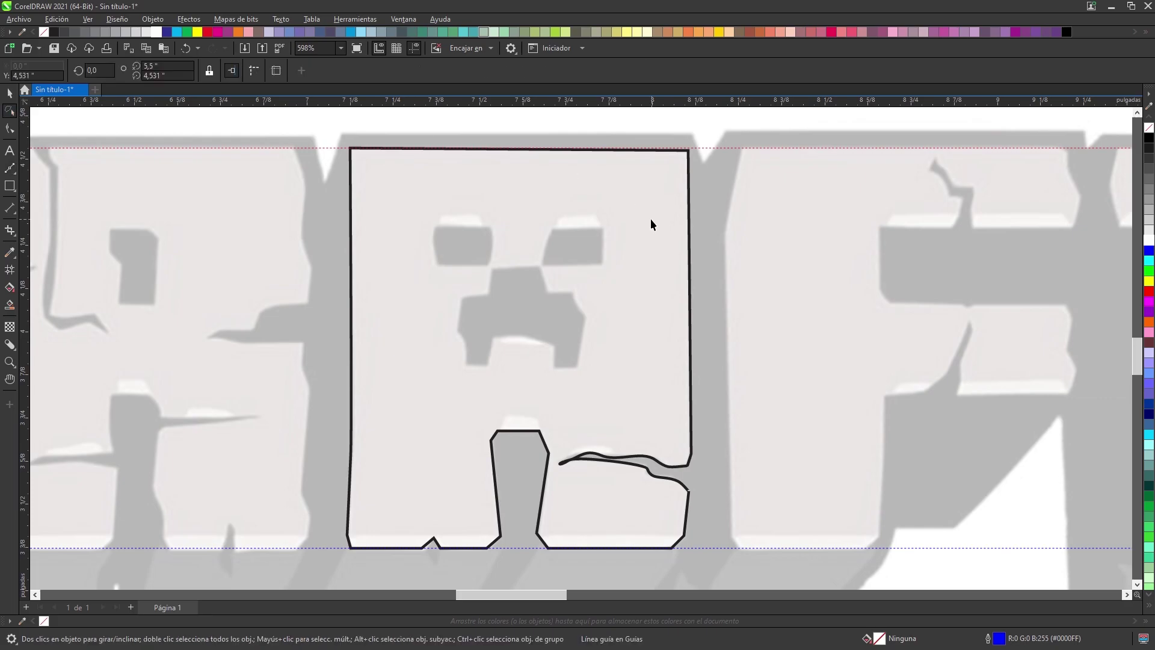
{"action": "left_click", "coordinate": [689, 150]}
{"action": "left_click", "coordinate": [10, 128]}
{"action": "left_click_drag", "start_coordinate": [688, 150], "coordinate": [688, 160]}
{"action": "left_click_drag", "start_coordinate": [688, 160], "coordinate": [690, 148]}
Step: Clean up the crack's tip by adding a node, straightening its upper segment and removing the overlapping loop
{"action": "left_click", "coordinate": [9, 361]}
{"action": "left_click", "coordinate": [38, 360]}
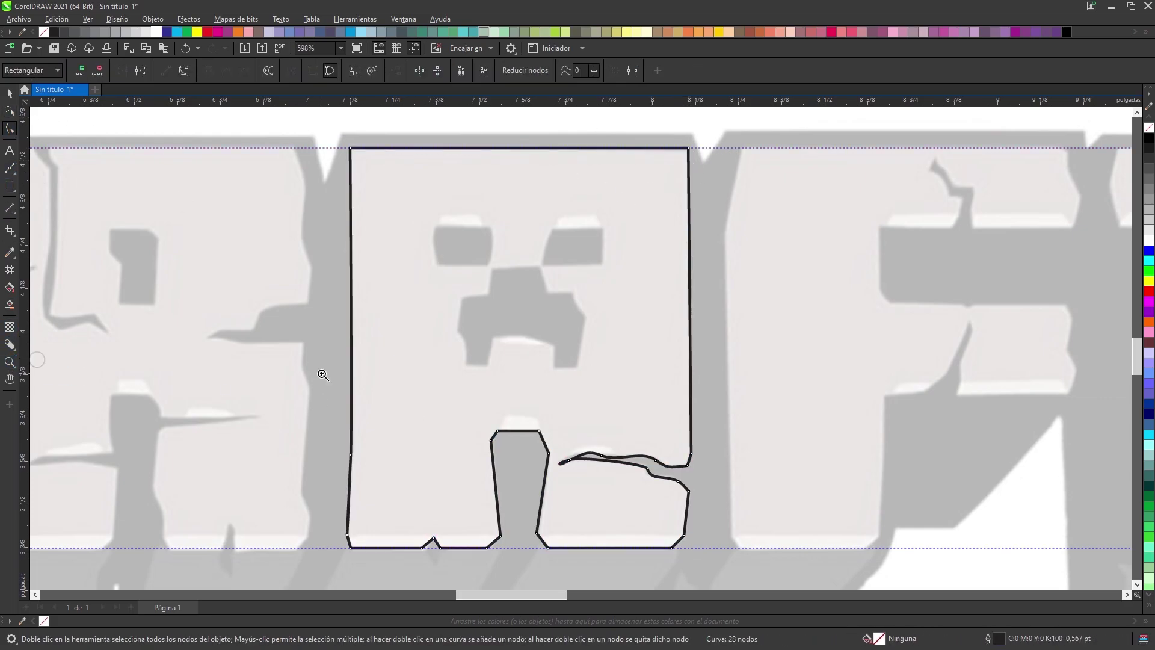
{"action": "left_click_drag", "start_coordinate": [556, 442], "coordinate": [626, 486]}
{"action": "left_click", "coordinate": [10, 130]}
{"action": "left_click_drag", "start_coordinate": [399, 345], "coordinate": [313, 274]}
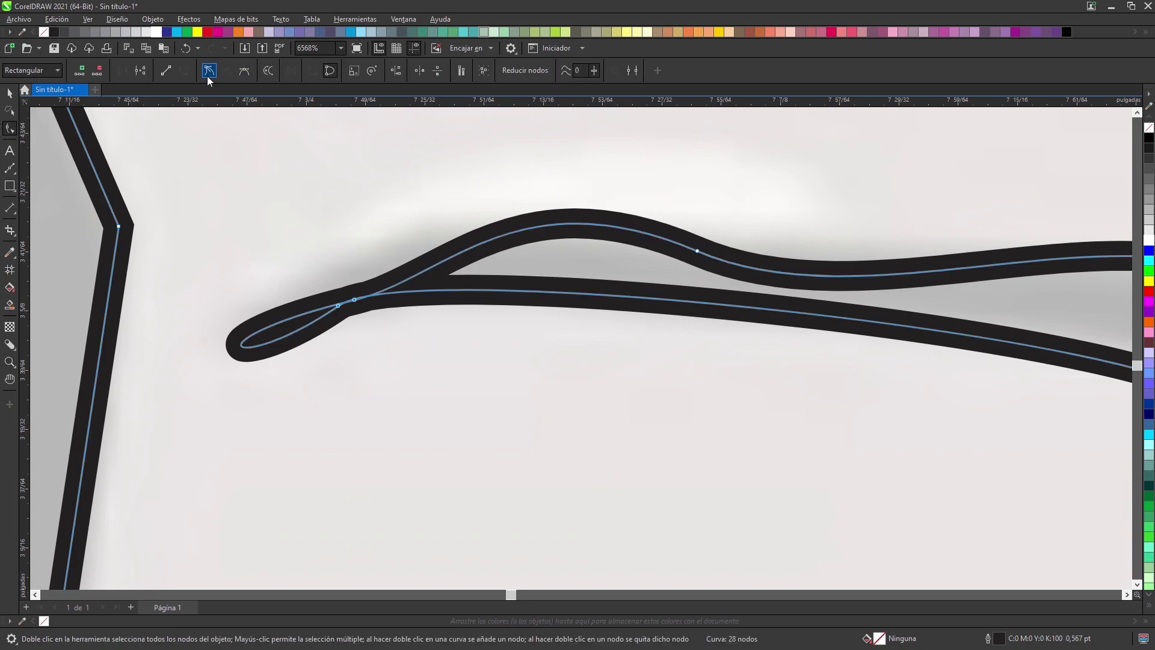
{"action": "left_click", "coordinate": [575, 229]}
{"action": "right_click", "coordinate": [507, 239]}
{"action": "left_click", "coordinate": [529, 304]}
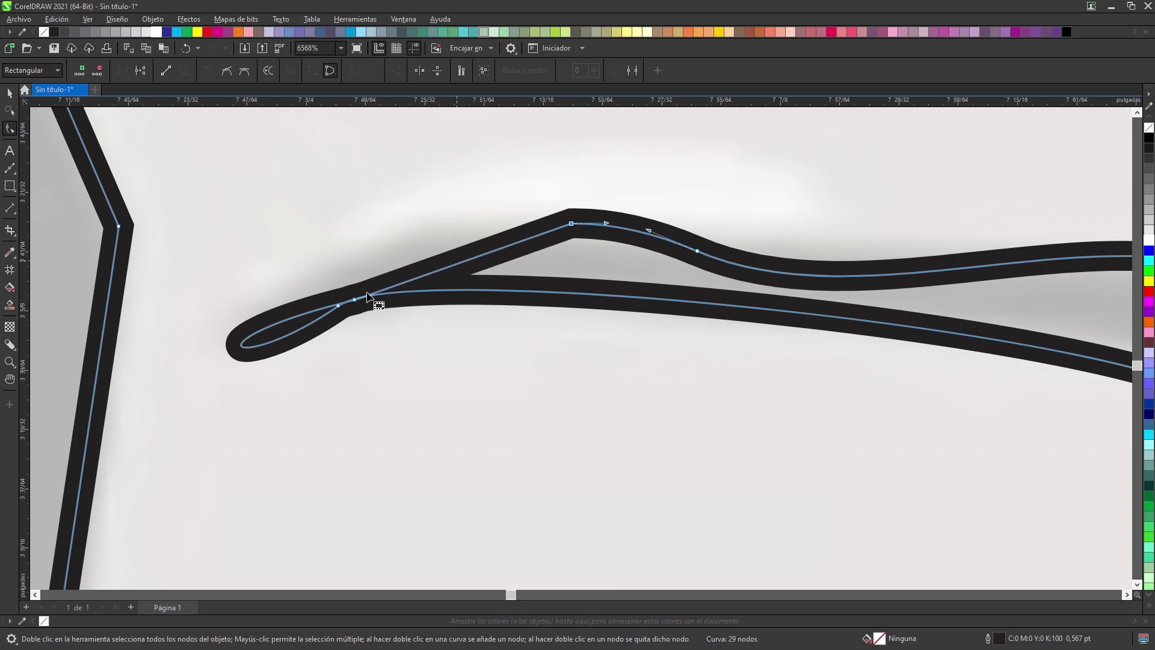
{"action": "double_click", "coordinate": [338, 306]}
Step: Trace the left eye of the face in the letter A as a closed six-sided Bézier shape
{"action": "left_click", "coordinate": [10, 363]}
{"action": "right_click", "coordinate": [259, 278]}
{"action": "left_click", "coordinate": [9, 360]}
{"action": "right_click", "coordinate": [247, 310]}
{"action": "right_click", "coordinate": [248, 309]}
{"action": "left_click_drag", "start_coordinate": [725, 385], "coordinate": [652, 320]}
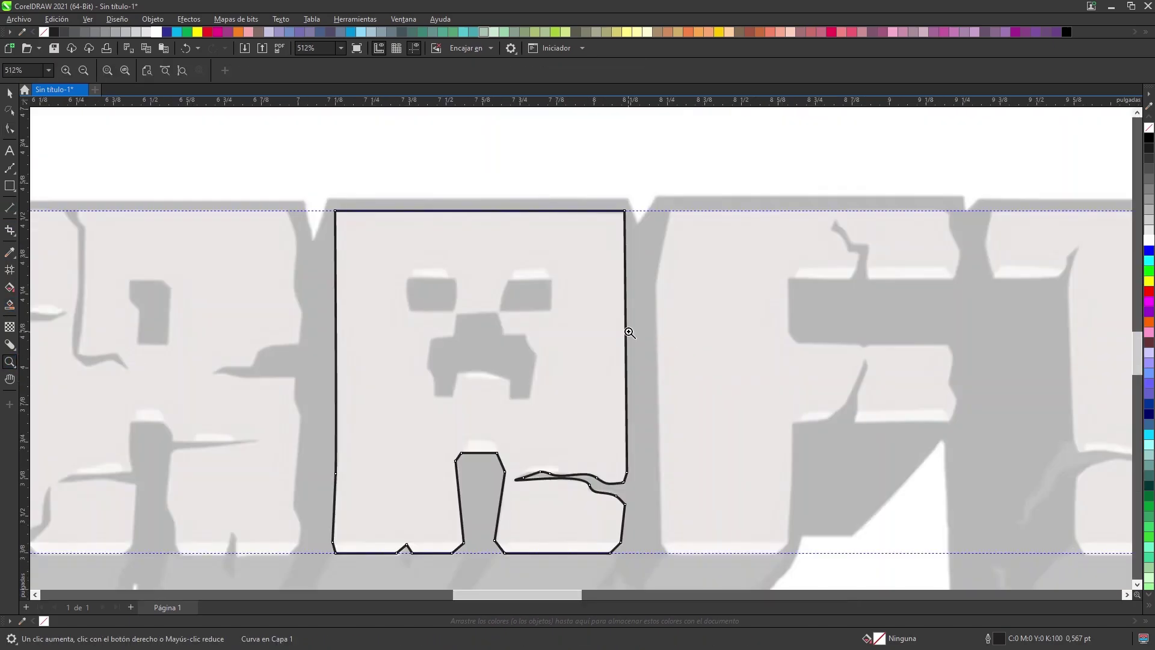
{"action": "left_click_drag", "start_coordinate": [615, 416], "coordinate": [615, 416]}
{"action": "left_click", "coordinate": [10, 168]}
{"action": "left_click", "coordinate": [347, 310]}
{"action": "left_click", "coordinate": [336, 250]}
{"action": "left_click", "coordinate": [468, 221]}
{"action": "left_click", "coordinate": [476, 247]}
{"action": "left_click", "coordinate": [461, 311]}
{"action": "left_click", "coordinate": [346, 309]}
Step: Trace the right eye of the face in the letter A as a closed Bézier shape
{"action": "left_click", "coordinate": [612, 224]}
{"action": "left_click", "coordinate": [732, 223]}
{"action": "left_click", "coordinate": [730, 307]}
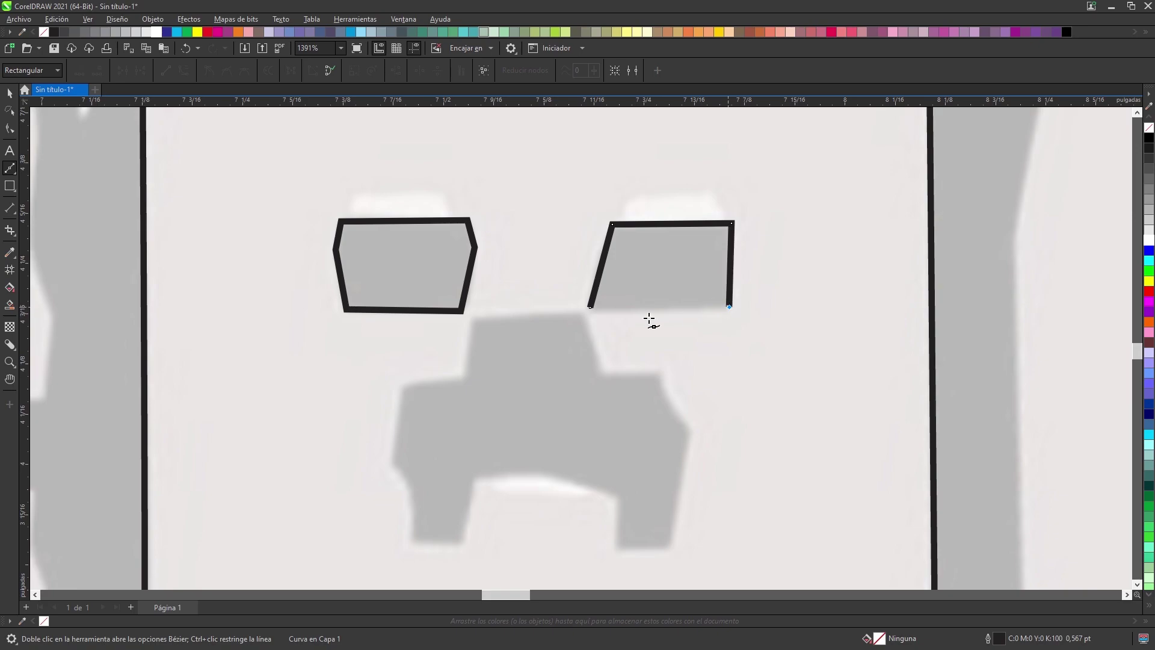
{"action": "left_click", "coordinate": [599, 311]}
{"action": "left_click", "coordinate": [590, 307]}
Step: Trace the mouth of the face in the letter A as a closed Bézier shape with a curved lower-left edge
{"action": "left_click", "coordinate": [474, 321]}
{"action": "left_click", "coordinate": [466, 383]}
{"action": "left_click", "coordinate": [401, 388]}
{"action": "left_click", "coordinate": [390, 462]}
{"action": "left_click_drag", "start_coordinate": [413, 541], "coordinate": [403, 557]}
{"action": "left_click", "coordinate": [413, 512]}
{"action": "left_click", "coordinate": [463, 513]}
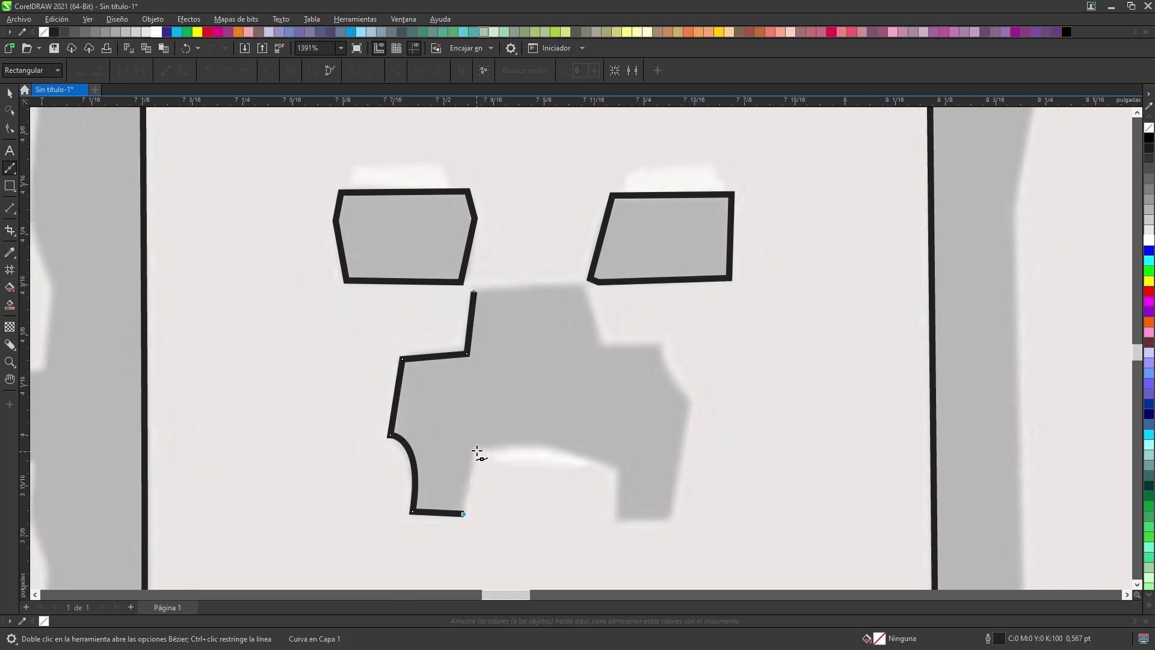
{"action": "left_click", "coordinate": [540, 445]}
{"action": "left_click", "coordinate": [616, 469]}
{"action": "left_click", "coordinate": [690, 403]}
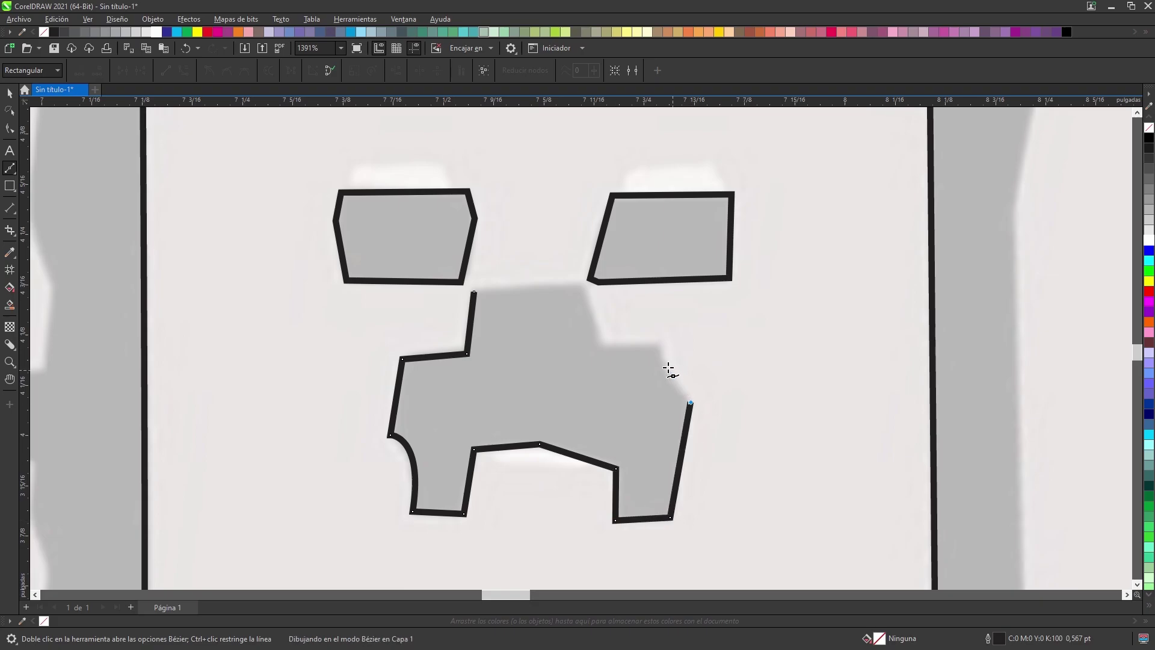
{"action": "left_click", "coordinate": [597, 346]}
{"action": "left_click", "coordinate": [582, 285]}
{"action": "left_click", "coordinate": [474, 292]}
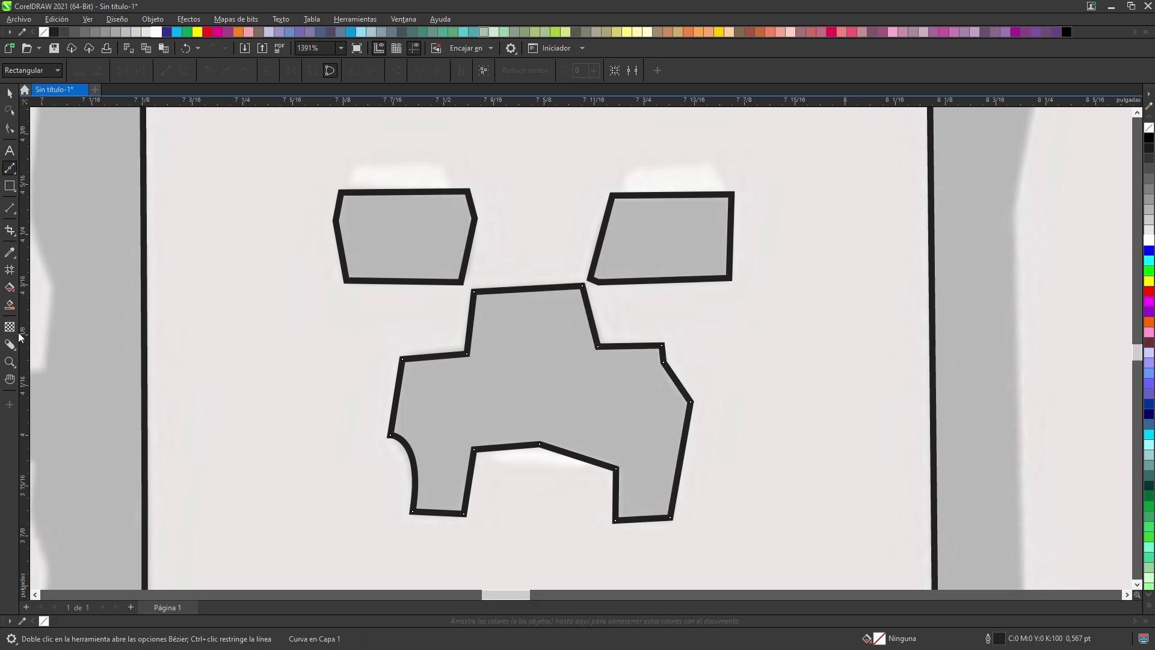
Step: Trace the white highlight above the left eye as a closed four-sided Bézier shape resting on the eye's upper edge
{"action": "left_click", "coordinate": [9, 362]}
{"action": "right_click", "coordinate": [567, 335]}
{"action": "right_click", "coordinate": [567, 335]}
{"action": "left_click_drag", "start_coordinate": [633, 322], "coordinate": [739, 392]}
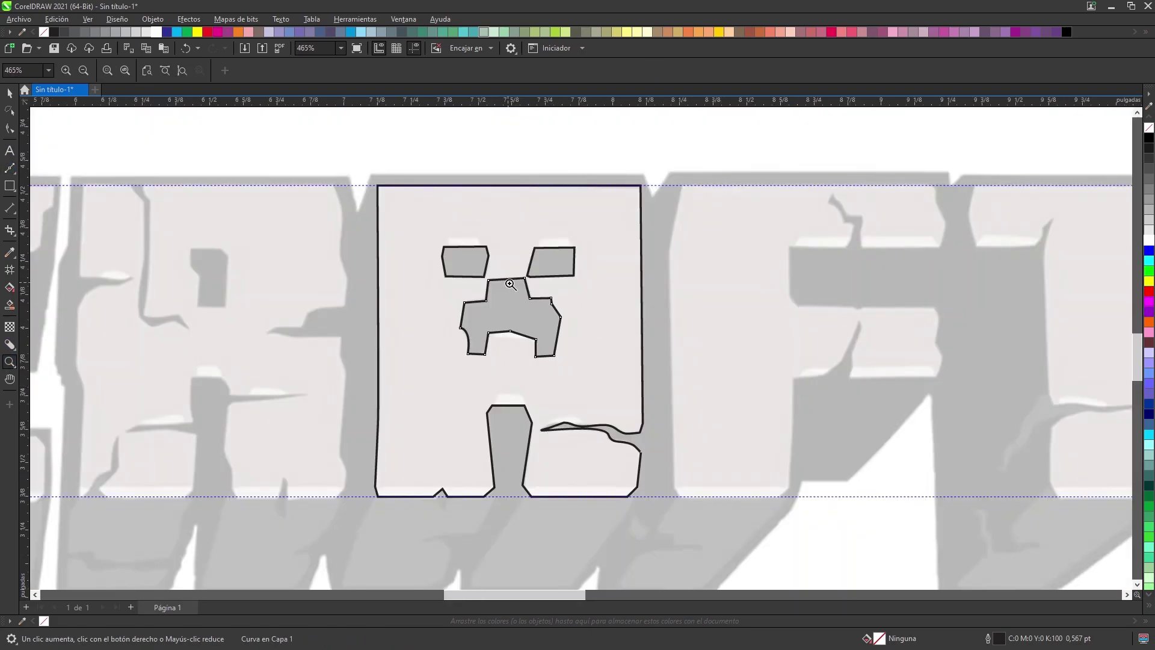
{"action": "left_click_drag", "start_coordinate": [428, 224], "coordinate": [599, 265]}
{"action": "left_click", "coordinate": [10, 168]}
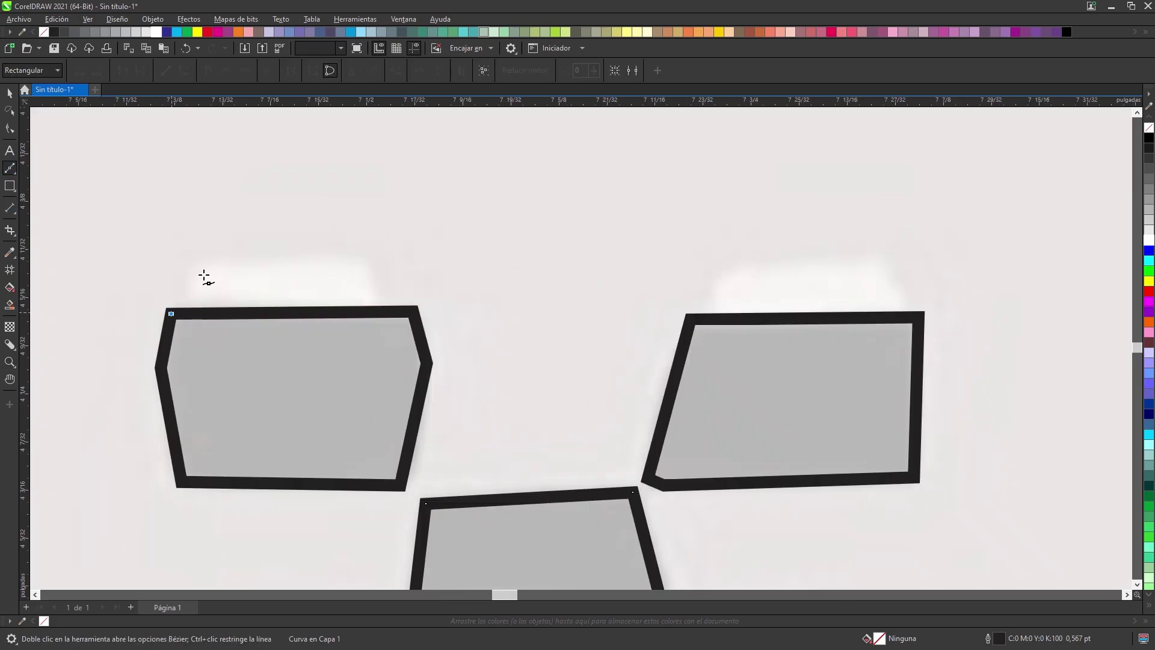
{"action": "left_click", "coordinate": [171, 313]}
{"action": "left_click", "coordinate": [199, 267]}
{"action": "left_click", "coordinate": [364, 256]}
{"action": "left_click", "coordinate": [379, 311]}
{"action": "left_click", "coordinate": [171, 313]}
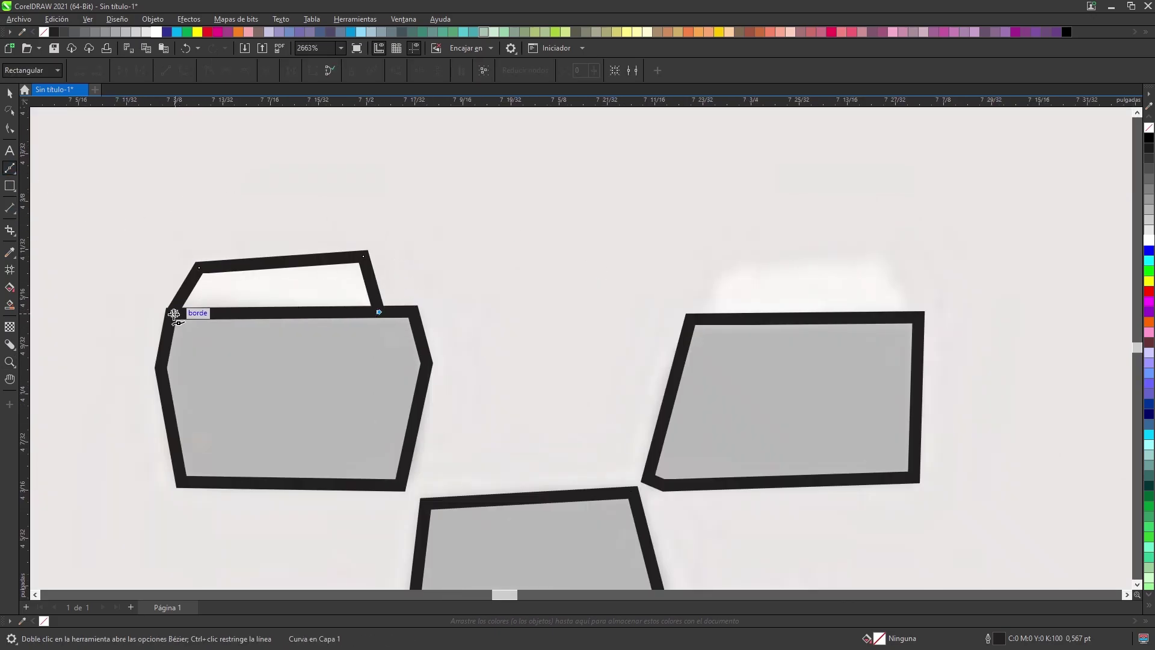
Step: Trace the white highlight above the right eye as a closed Bézier shape and nudge its lower-left node onto the eye's edge
{"action": "left_click", "coordinate": [727, 269]}
{"action": "left_click", "coordinate": [875, 260]}
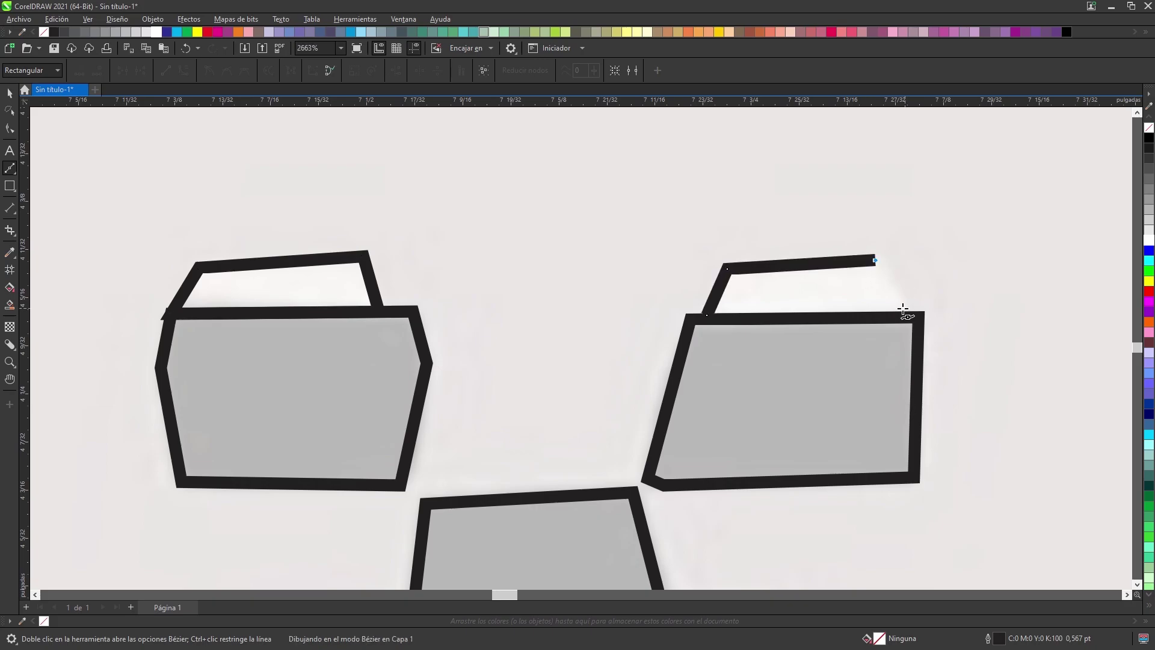
{"action": "left_click", "coordinate": [902, 317]}
{"action": "left_click", "coordinate": [706, 315]}
{"action": "left_click", "coordinate": [10, 128]}
{"action": "left_click_drag", "start_coordinate": [706, 318], "coordinate": [705, 319]}
Step: Unlock the faded bitmap copy and set its transparency to 52 so the artwork shows more strongly
{"action": "left_click", "coordinate": [10, 362]}
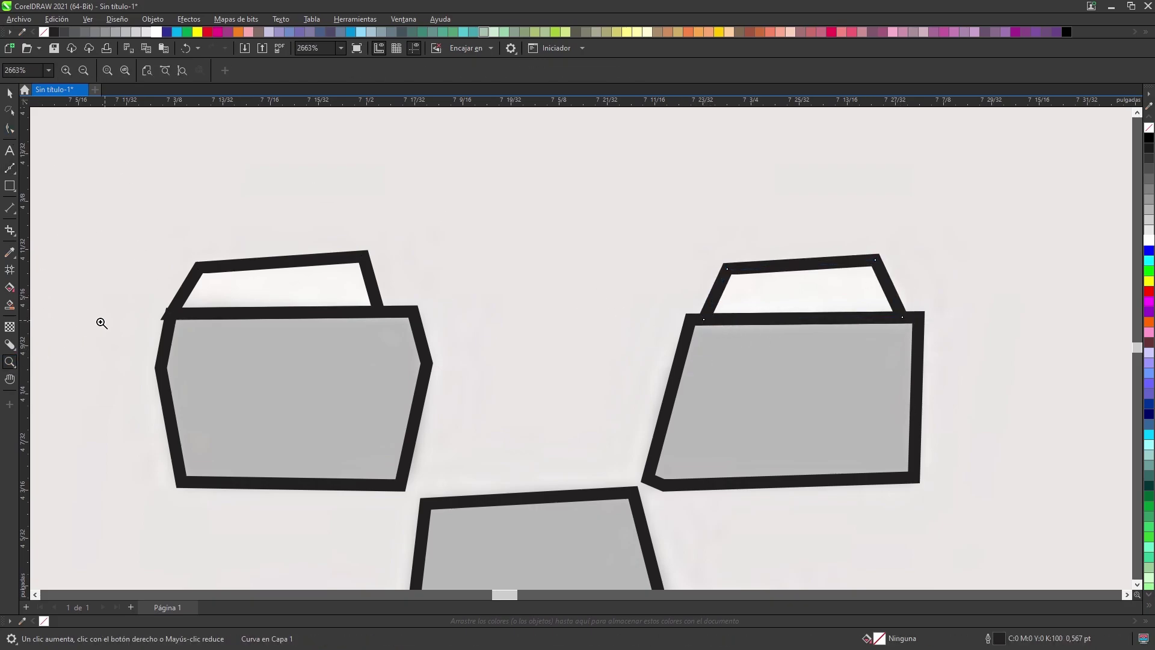
{"action": "right_click", "coordinate": [524, 426]}
{"action": "left_click", "coordinate": [7, 95]}
{"action": "right_click", "coordinate": [272, 149]}
{"action": "left_click", "coordinate": [314, 175]}
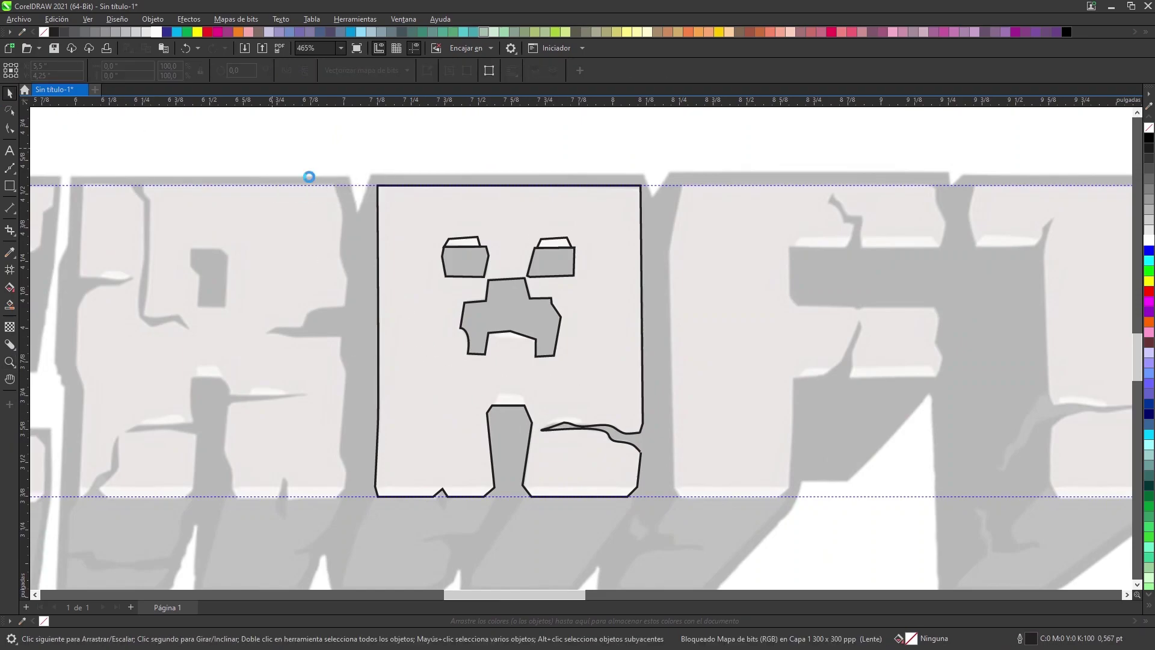
{"action": "left_click", "coordinate": [12, 327]}
{"action": "left_click_drag", "start_coordinate": [263, 74], "coordinate": [244, 87]}
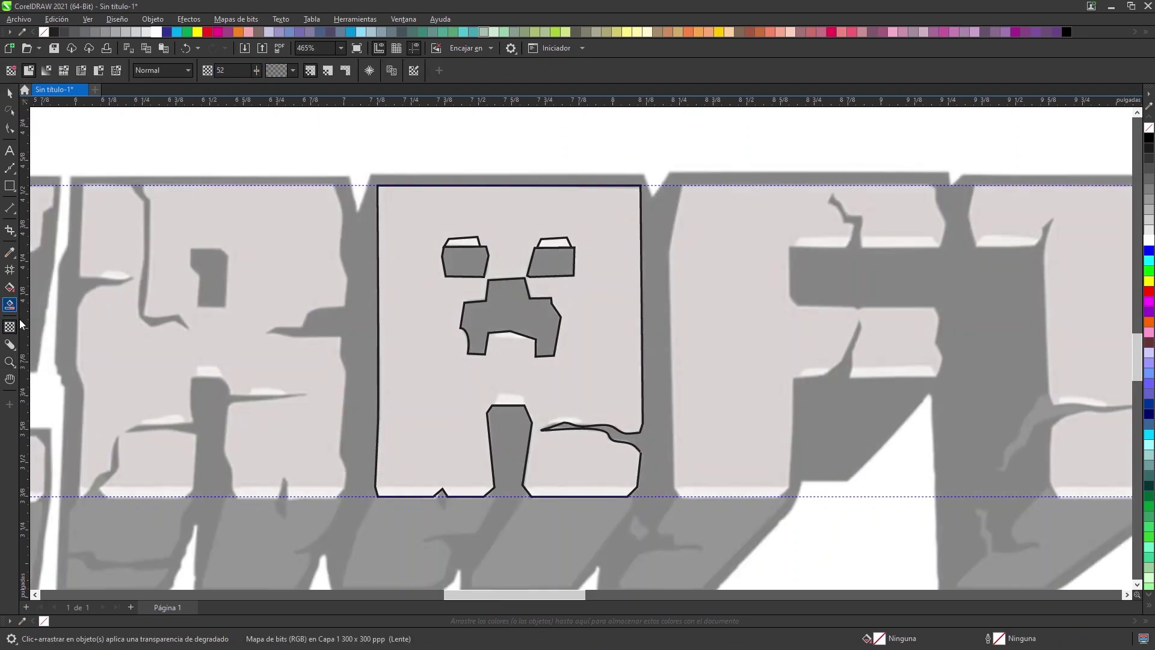
Step: Trace the small white highlight under the middle of the mouth as a closed Bézier shape
{"action": "left_click", "coordinate": [9, 361]}
{"action": "left_click", "coordinate": [631, 483]}
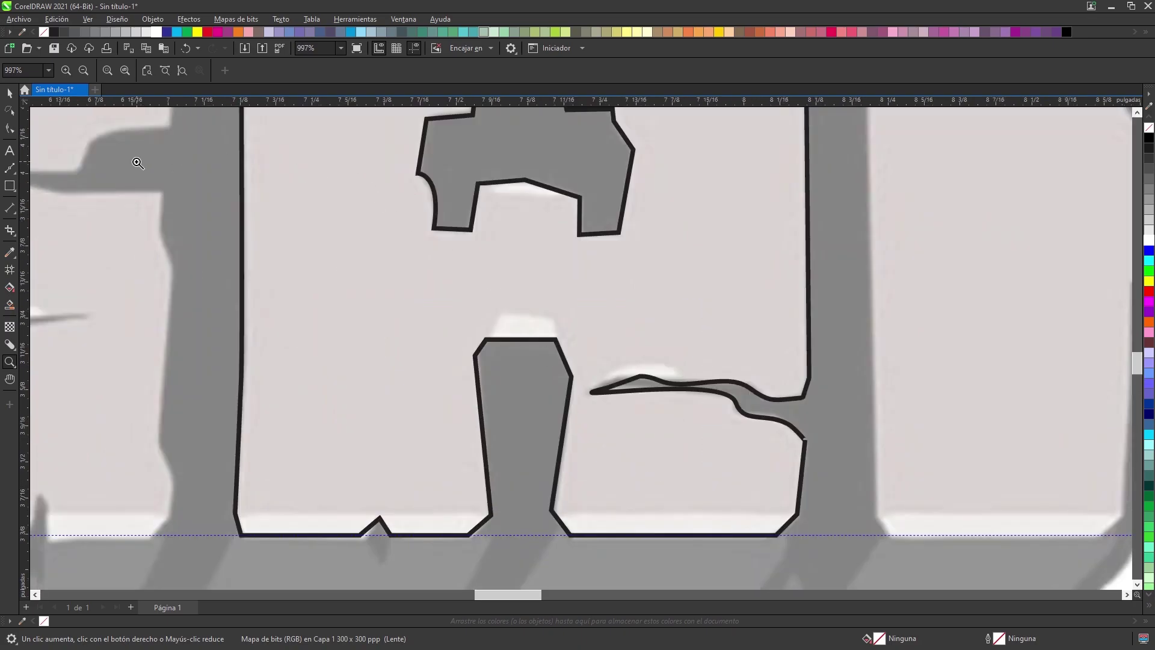
{"action": "left_click", "coordinate": [10, 169]}
{"action": "left_click", "coordinate": [488, 183]}
{"action": "left_click", "coordinate": [490, 194]}
{"action": "left_click", "coordinate": [567, 193]}
{"action": "left_click", "coordinate": [527, 179]}
Step: Outline the white highlight above the opening between the A's legs with Bézier segments
{"action": "left_click", "coordinate": [490, 340]}
{"action": "left_click", "coordinate": [500, 312]}
{"action": "left_click", "coordinate": [550, 316]}
{"action": "left_click", "coordinate": [555, 340]}
Step: Draw a Bézier line across both legs of the A along the upper edge of the white highlight strips
{"action": "left_click", "coordinate": [235, 513]}
{"action": "left_click", "coordinate": [491, 515]}
{"action": "left_click", "coordinate": [555, 516]}
{"action": "left_click", "coordinate": [797, 514]}
Step: Create blue-grey highlight strips at the base of both A legs with Smart Fill and delete the dividing line
{"action": "left_click", "coordinate": [8, 305]}
{"action": "left_click", "coordinate": [313, 526]}
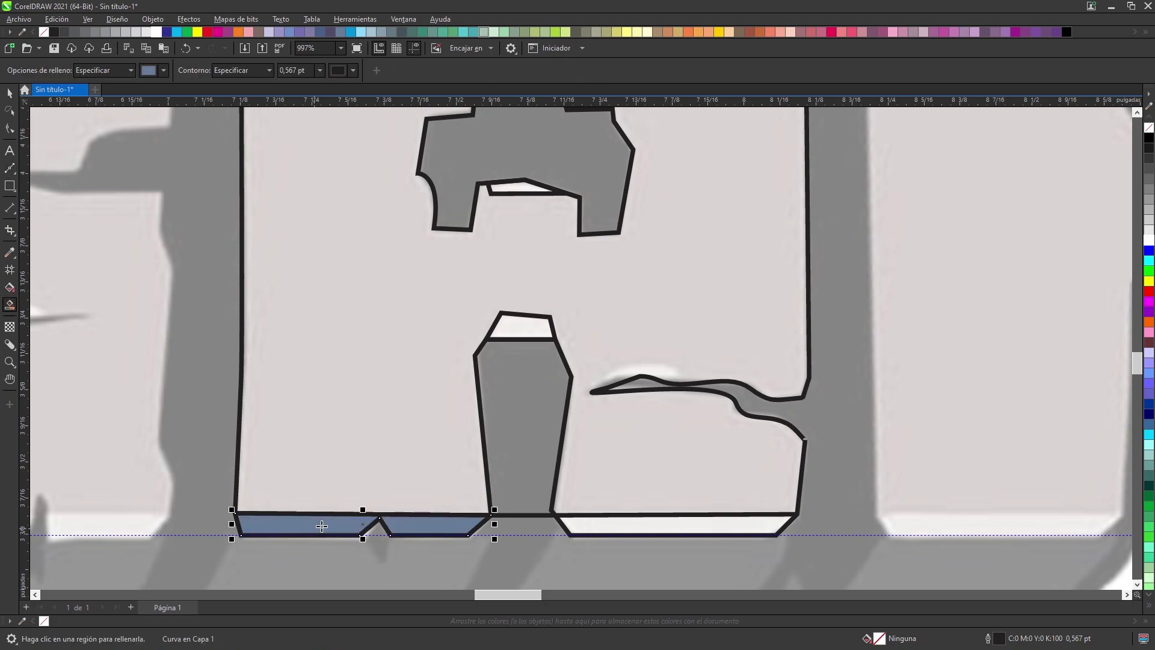
{"action": "left_click", "coordinate": [631, 528]}
{"action": "key", "text": "space"}
{"action": "left_click", "coordinate": [536, 515]}
{"action": "key", "text": "Delete"}
{"action": "key", "text": "space"}
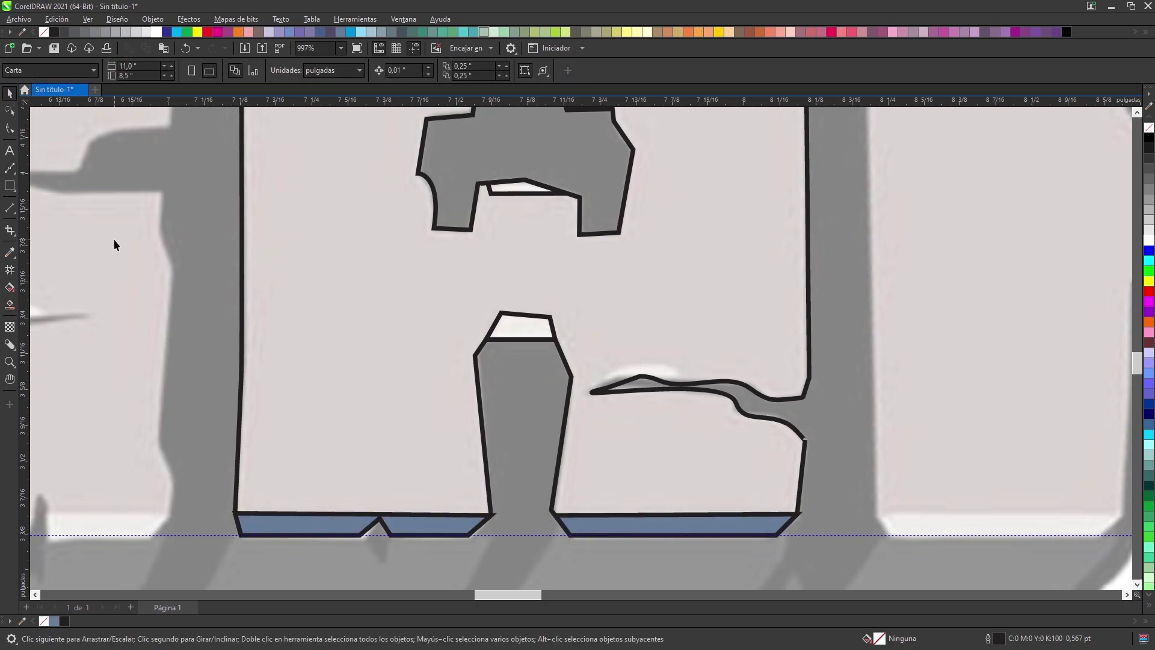
Step: Draw a closed Bézier shape around the white highlight above the A's crack, extending it below the crack
{"action": "left_click", "coordinate": [617, 368]}
{"action": "left_click", "coordinate": [671, 364]}
{"action": "left_click", "coordinate": [682, 381]}
{"action": "left_click", "coordinate": [685, 418]}
{"action": "left_click", "coordinate": [626, 439]}
{"action": "left_click", "coordinate": [592, 391]}
Step: Create the blue-grey highlight above the A's crack with Smart Fill and delete the construction shape
{"action": "left_click", "coordinate": [11, 306]}
{"action": "left_click", "coordinate": [651, 377]}
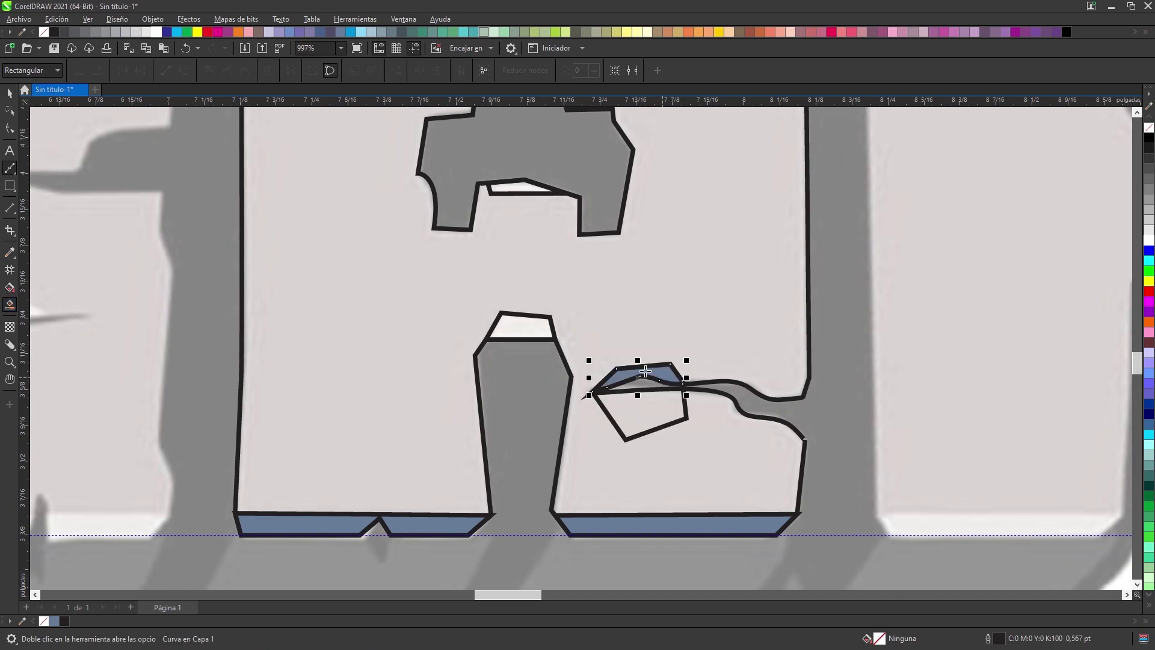
{"action": "left_click", "coordinate": [664, 425]}
{"action": "key", "text": "Delete"}
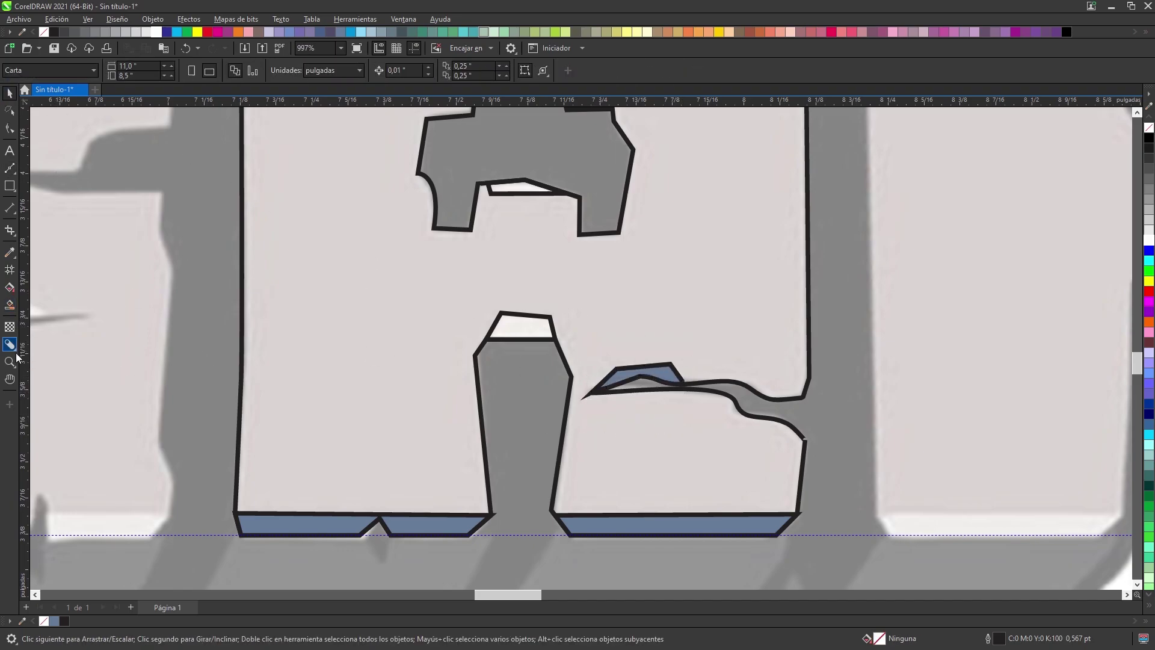
Step: Start the letter R's Bézier outline up its left edge, along the upper guide and down the outer side of the long crack
{"action": "left_click", "coordinate": [9, 362]}
{"action": "right_click", "coordinate": [535, 343]}
{"action": "left_click_drag", "start_coordinate": [632, 353], "coordinate": [657, 399]}
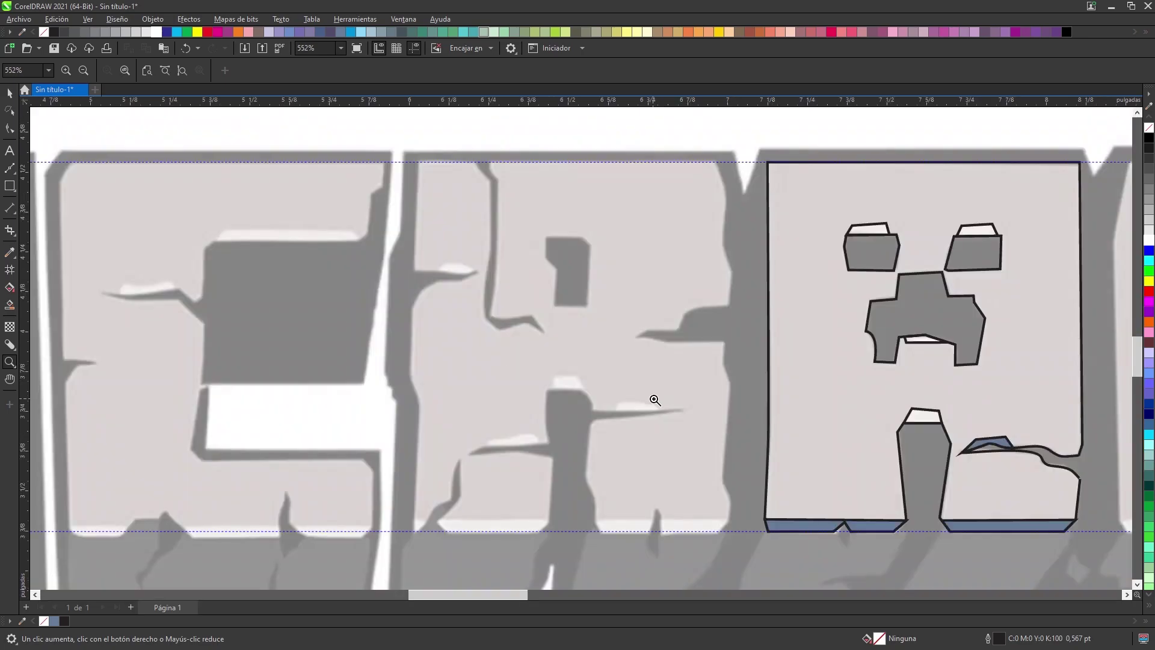
{"action": "left_click", "coordinate": [588, 252]}
{"action": "left_click", "coordinate": [10, 170]}
{"action": "left_click", "coordinate": [244, 385]}
{"action": "left_click", "coordinate": [253, 176]}
{"action": "left_click", "coordinate": [360, 175]}
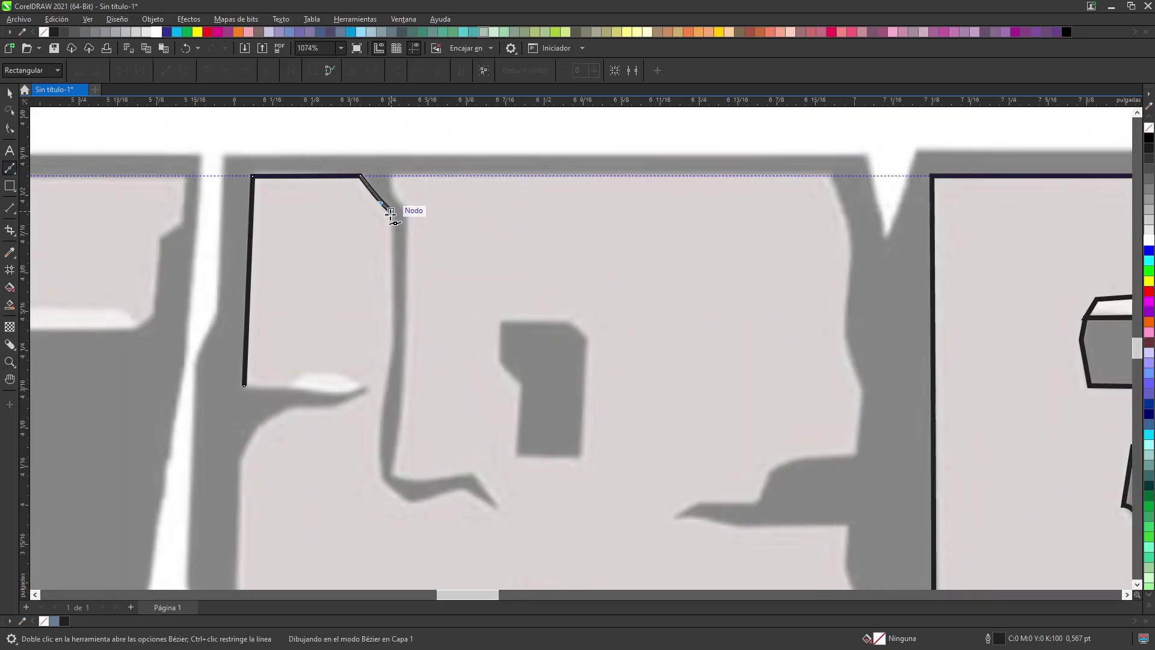
{"action": "left_click", "coordinate": [391, 211]}
{"action": "left_click", "coordinate": [392, 346]}
{"action": "left_click", "coordinate": [380, 477]}
{"action": "left_click", "coordinate": [406, 501]}
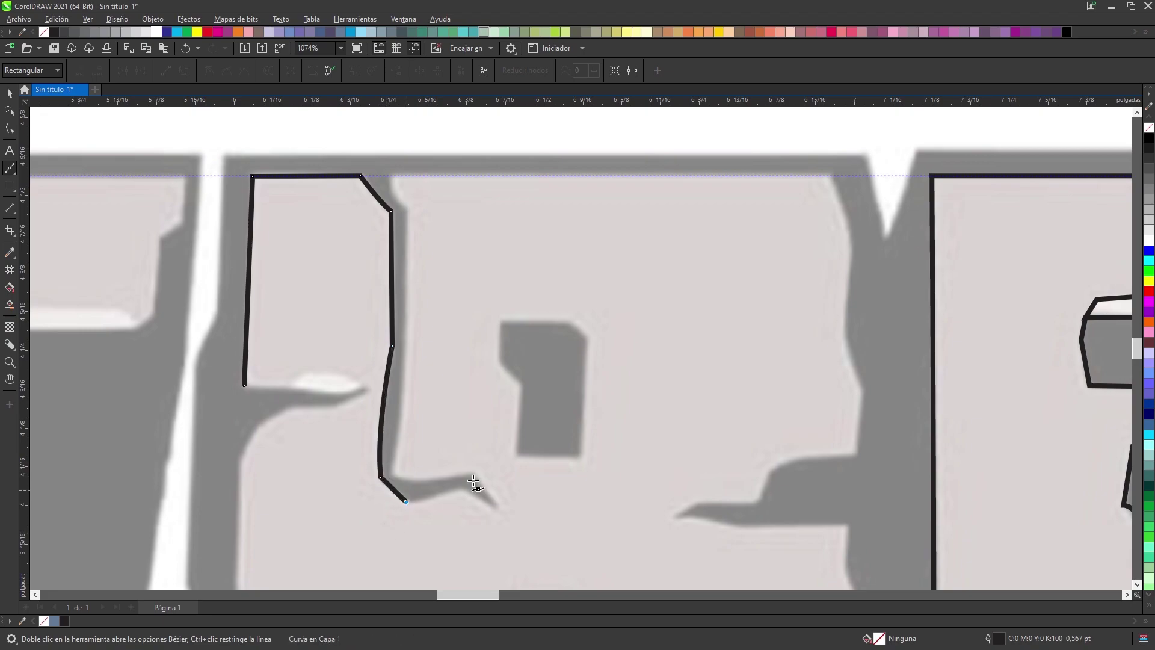
Step: Continue the R's outline around the long crack's pointed tip and back up its inner side to the upper guide
{"action": "left_click", "coordinate": [498, 512]}
{"action": "left_click", "coordinate": [472, 475]}
{"action": "left_click", "coordinate": [391, 476]}
{"action": "left_click_drag", "start_coordinate": [402, 403], "coordinate": [402, 383]}
{"action": "left_click", "coordinate": [407, 208]}
{"action": "left_click_drag", "start_coordinate": [401, 172], "coordinate": [402, 173]}
Step: Continue the R's outline along its top edge and down the irregular right side to the crack on that side
{"action": "left_click", "coordinate": [830, 176]}
{"action": "left_click", "coordinate": [849, 226]}
{"action": "left_click", "coordinate": [851, 251]}
{"action": "left_click", "coordinate": [841, 331]}
{"action": "left_click", "coordinate": [863, 390]}
Step: Trace the pointed crack on the R's right side with a curved upper edge and return to the letter's outer edge
{"action": "left_click_drag", "start_coordinate": [771, 469], "coordinate": [760, 508]}
{"action": "left_click", "coordinate": [751, 504]}
{"action": "left_click", "coordinate": [696, 501]}
{"action": "left_click", "coordinate": [675, 516]}
{"action": "left_click", "coordinate": [702, 518]}
{"action": "left_click", "coordinate": [730, 527]}
{"action": "left_click", "coordinate": [847, 524]}
Step: Continue the R's outline down its lower right edge to the baseline guide
{"action": "scroll", "coordinate": [1007, 313], "scroll_direction": "down", "scroll_amount": 5}
{"action": "left_click", "coordinate": [843, 171]}
{"action": "left_click", "coordinate": [857, 209]}
{"action": "left_click", "coordinate": [842, 398]}
{"action": "left_click", "coordinate": [858, 431]}
{"action": "left_click", "coordinate": [857, 475]}
{"action": "left_click", "coordinate": [838, 498]}
Step: Trace the underside of the R's right leg along the baseline guide, including its small pointed notch
{"action": "left_click", "coordinate": [725, 497]}
{"action": "left_click", "coordinate": [724, 474]}
{"action": "left_click", "coordinate": [716, 456]}
{"action": "left_click", "coordinate": [708, 478]}
{"action": "left_click", "coordinate": [703, 498]}
{"action": "left_click", "coordinate": [608, 498]}
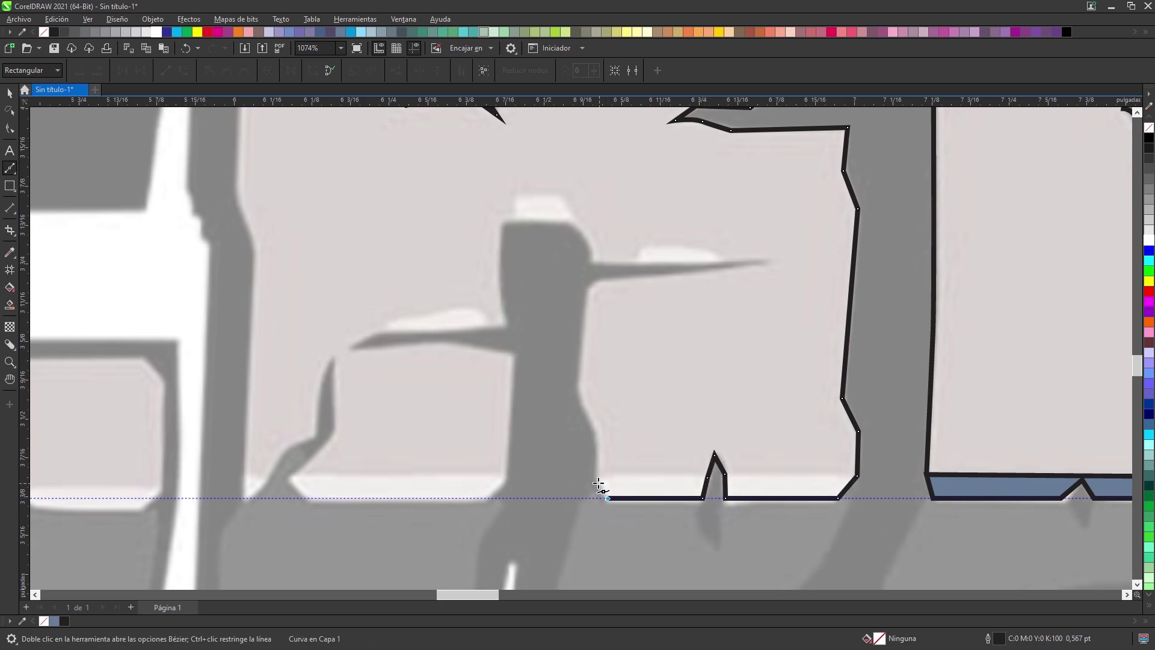
Step: Trace the inner edge of the R's right leg, its long thin crack and the rounded top of the leg opening
{"action": "left_click", "coordinate": [596, 430]}
{"action": "left_click", "coordinate": [577, 394]}
{"action": "left_click", "coordinate": [585, 293]}
{"action": "left_click", "coordinate": [598, 279]}
{"action": "left_click", "coordinate": [776, 259]}
{"action": "left_click_drag", "start_coordinate": [593, 262], "coordinate": [503, 223]}
{"action": "left_click", "coordinate": [501, 222]}
{"action": "left_click", "coordinate": [505, 323]}
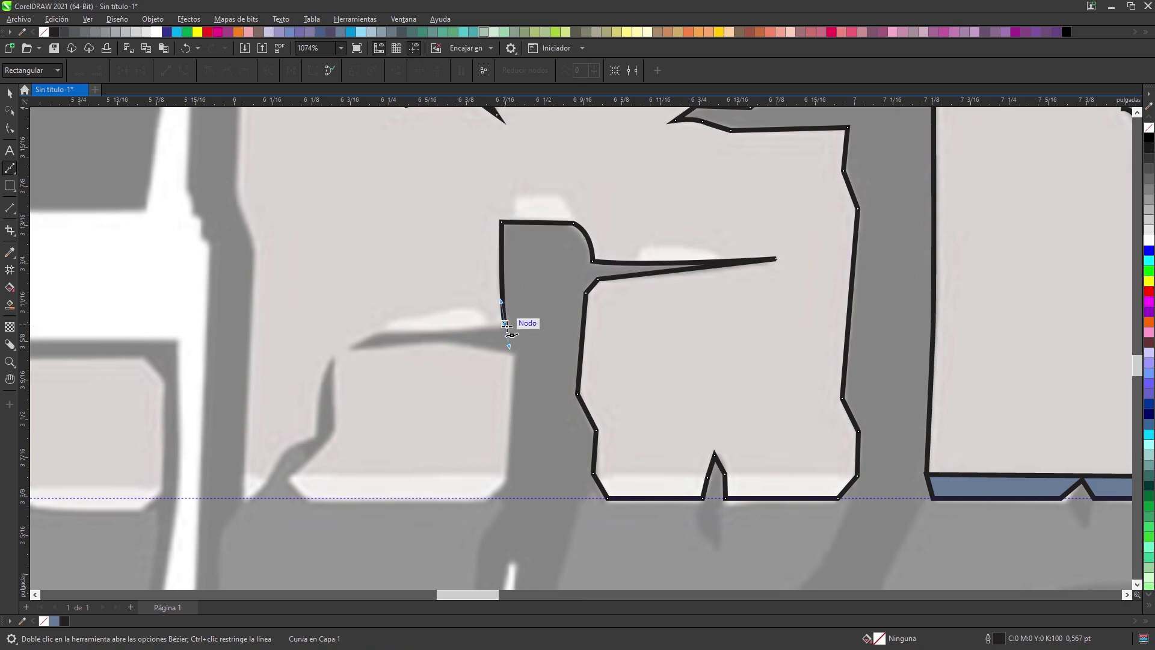
Step: Trace the crack beside the R's leg opening and continue around the base of the left leg
{"action": "left_click", "coordinate": [377, 329]}
{"action": "left_click", "coordinate": [348, 348]}
{"action": "left_click", "coordinate": [449, 342]}
{"action": "left_click", "coordinate": [507, 475]}
{"action": "left_click", "coordinate": [487, 498]}
{"action": "left_click", "coordinate": [306, 498]}
{"action": "left_click", "coordinate": [289, 472]}
Step: Trace both sides of the diagonal crack in the R's left leg down to the baseline guide
{"action": "left_click", "coordinate": [336, 431]}
{"action": "left_click_drag", "start_coordinate": [334, 360], "coordinate": [337, 325]}
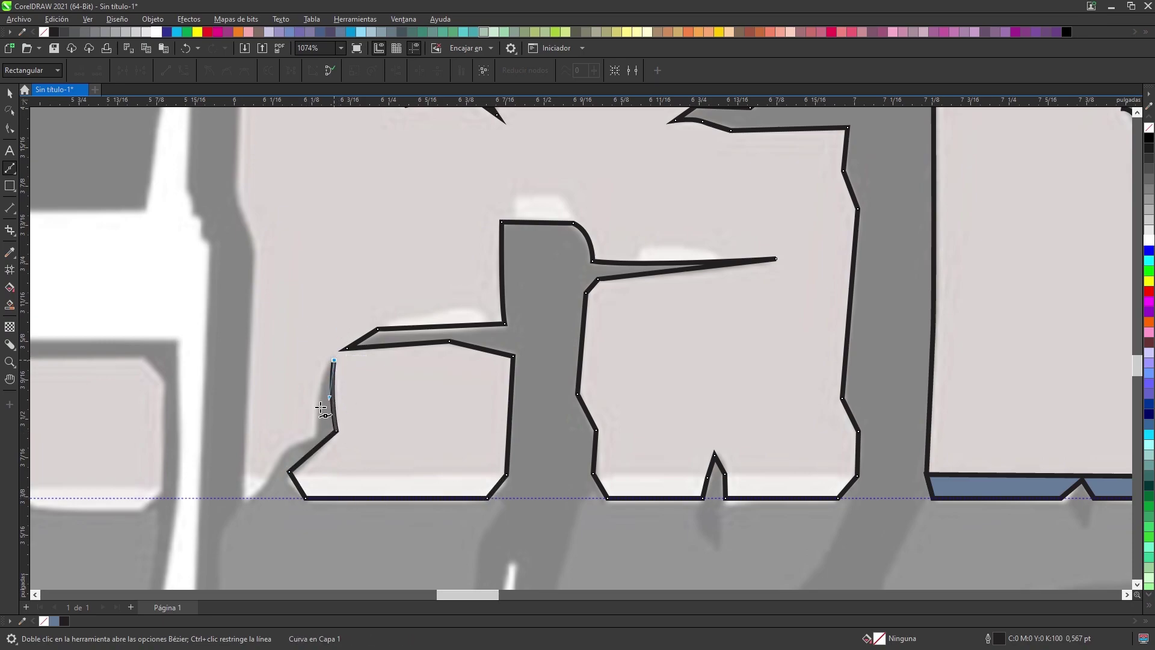
{"action": "left_click", "coordinate": [315, 434]}
{"action": "left_click", "coordinate": [285, 449]}
{"action": "left_click", "coordinate": [243, 499]}
Step: Continue up the R's left edge and around the upper-left crack, closing the outline at its starting node
{"action": "left_click", "coordinate": [256, 251]}
{"action": "left_click", "coordinate": [1135, 113]}
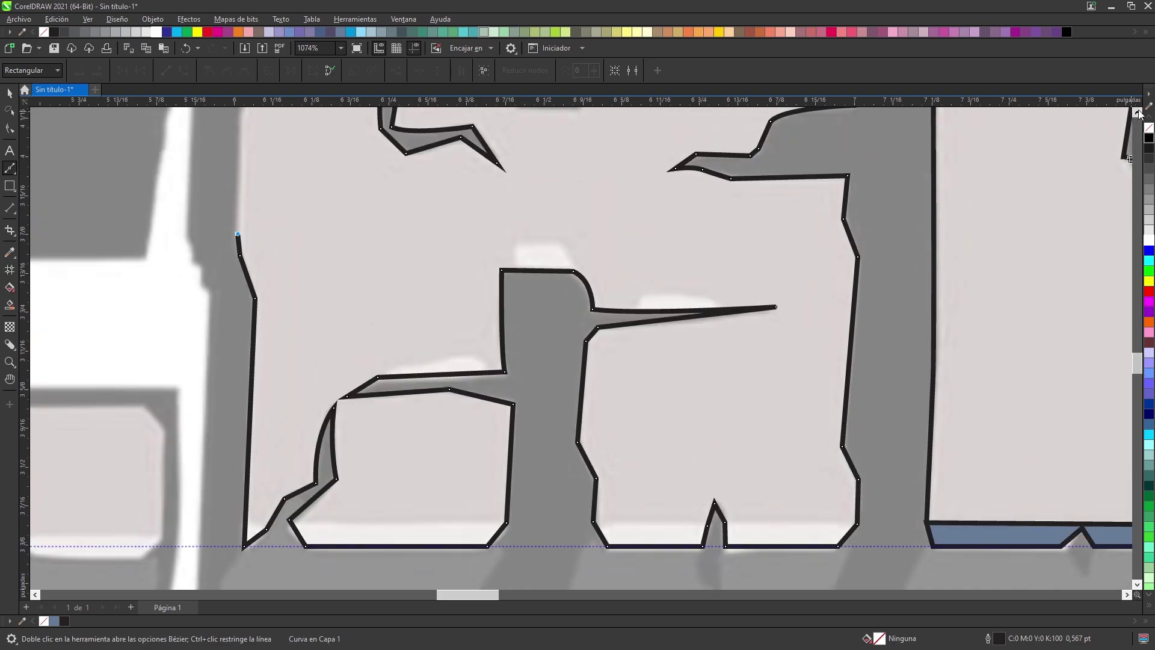
{"action": "left_click", "coordinate": [239, 401]}
{"action": "left_click", "coordinate": [293, 345]}
{"action": "left_click", "coordinate": [330, 349]}
{"action": "left_click", "coordinate": [244, 326]}
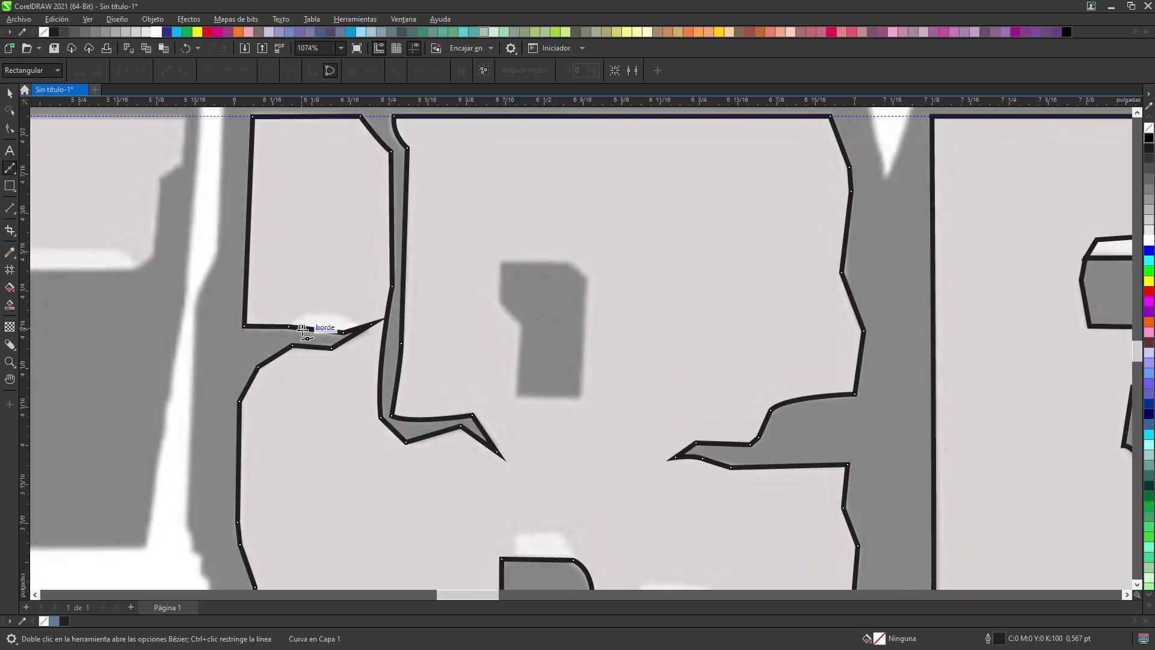
Step: Outline the white highlight above the R's upper-left crack with Bézier segments that cross the crack's edge
{"action": "left_click", "coordinate": [356, 328]}
{"action": "left_click", "coordinate": [361, 359]}
{"action": "left_click", "coordinate": [301, 380]}
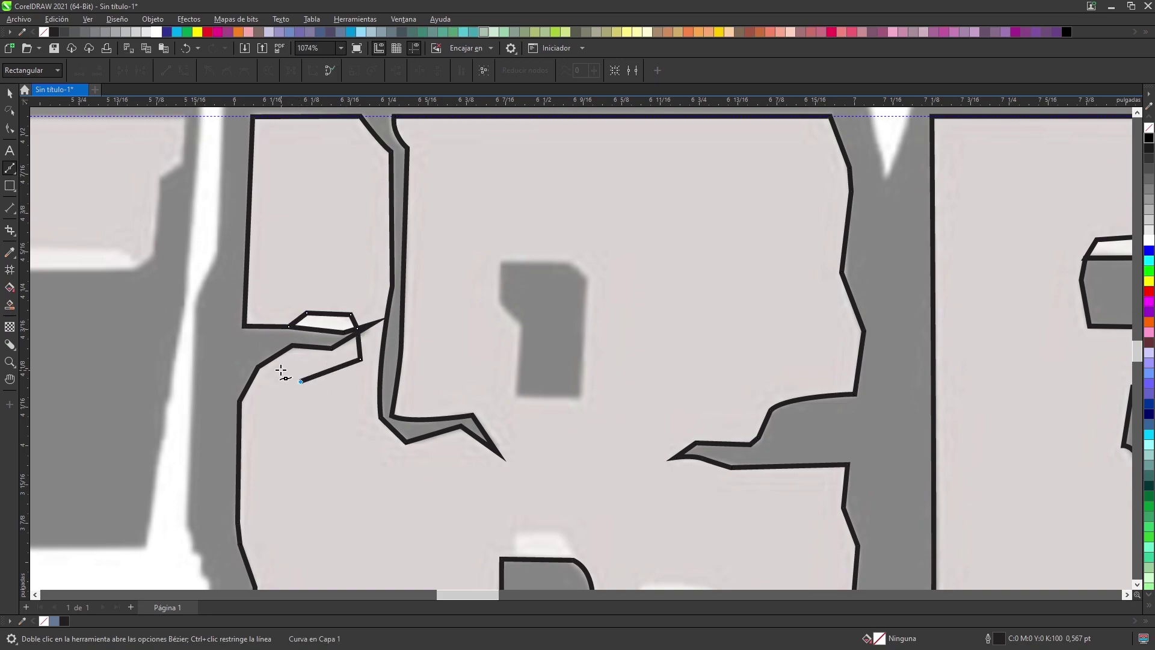
{"action": "key", "text": "ctrl+z"}
{"action": "left_click", "coordinate": [454, 317]}
{"action": "left_click", "coordinate": [485, 245]}
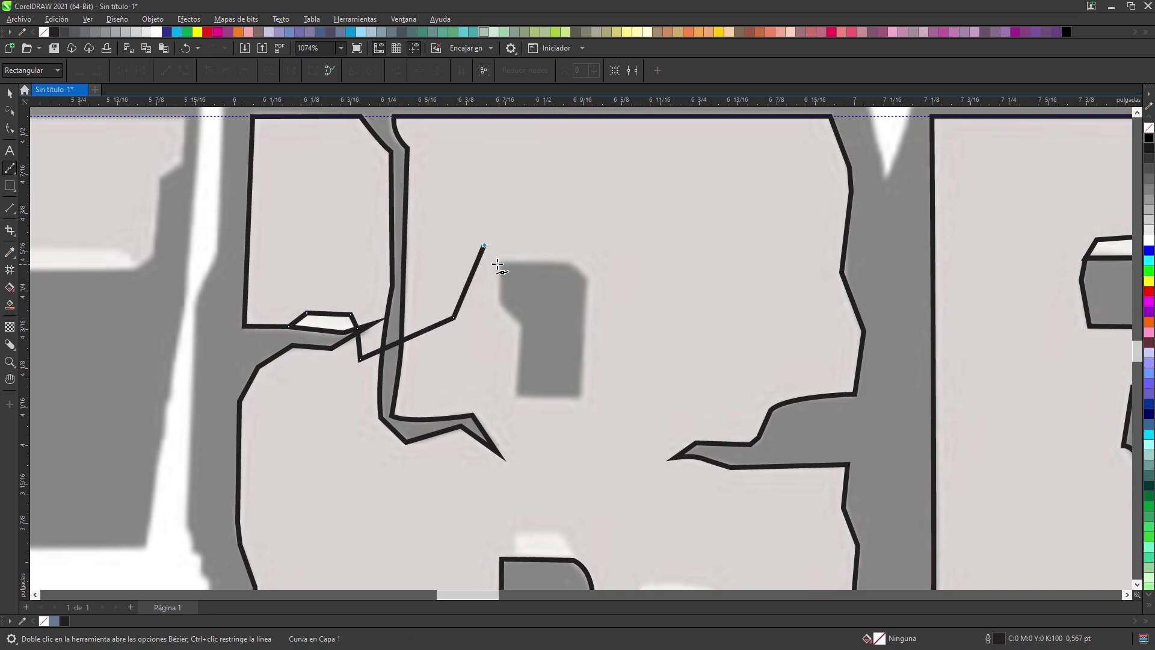
Step: Create the blue-grey highlight above the R's upper-left crack with Smart Fill and delete the leftover construction line
{"action": "left_click", "coordinate": [323, 325]}
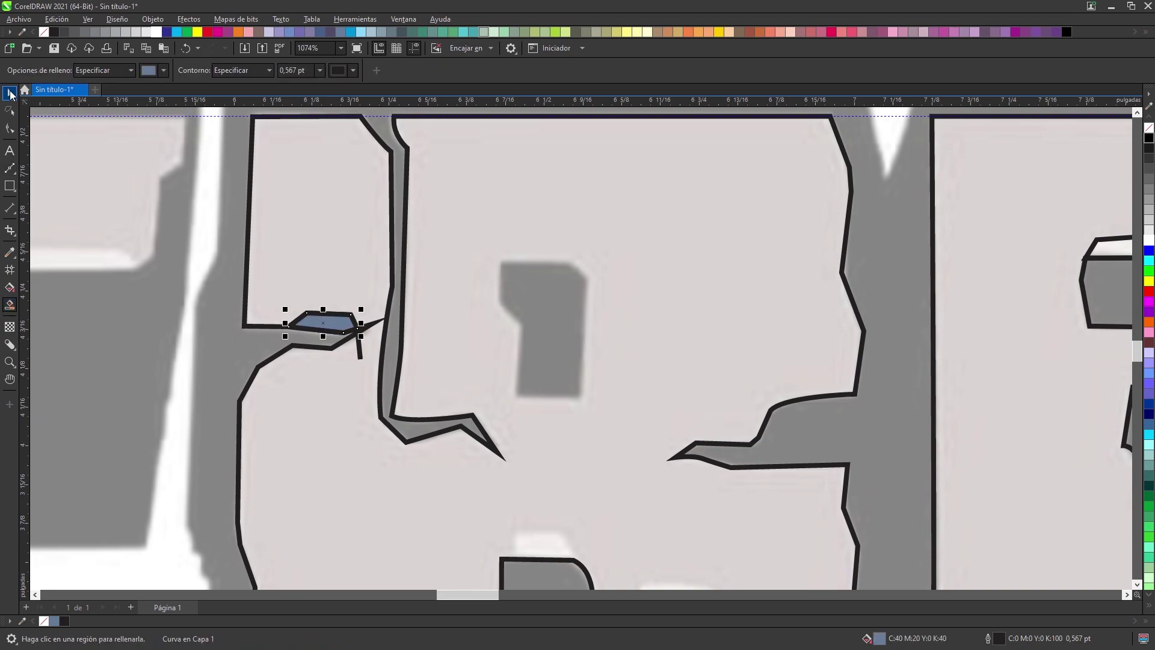
{"action": "left_click", "coordinate": [10, 93]}
{"action": "left_click", "coordinate": [10, 168]}
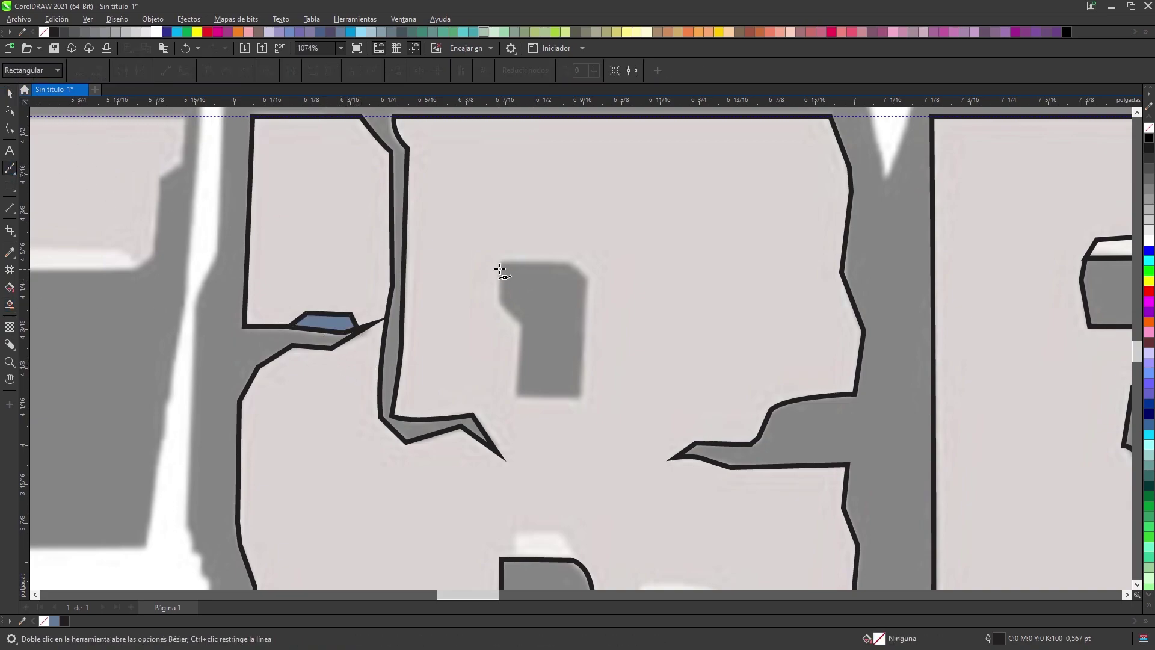
Step: Trace the R's inner counter as a closed Bézier outline over the bitmap
{"action": "left_click", "coordinate": [498, 304]}
{"action": "left_click", "coordinate": [521, 325]}
{"action": "left_click", "coordinate": [517, 397]}
{"action": "left_click", "coordinate": [583, 399]}
{"action": "left_click", "coordinate": [590, 276]}
{"action": "left_click", "coordinate": [568, 261]}
{"action": "left_click", "coordinate": [501, 261]}
Step: Start a highlight construction line that outlines the white patch above the R's lower-left crack
{"action": "left_click_drag", "start_coordinate": [749, 390], "coordinate": [628, 252]}
{"action": "left_click", "coordinate": [389, 344]}
{"action": "left_click", "coordinate": [400, 331]}
{"action": "left_click", "coordinate": [463, 323]}
{"action": "left_click", "coordinate": [485, 325]}
{"action": "left_click", "coordinate": [496, 339]}
{"action": "left_click", "coordinate": [543, 357]}
{"action": "left_click", "coordinate": [537, 280]}
Step: Extend the construction line up and around the white highlight above the gap between the R's legs
{"action": "left_click", "coordinate": [522, 237]}
{"action": "left_click", "coordinate": [519, 211]}
{"action": "left_click", "coordinate": [569, 210]}
{"action": "left_click", "coordinate": [578, 238]}
{"action": "left_click", "coordinate": [572, 290]}
Step: Continue the construction line over the lower-right crack's highlight and back across both feet above the baseline guide, ending outside the R
{"action": "left_click", "coordinate": [633, 287]}
{"action": "left_click", "coordinate": [639, 278]}
{"action": "left_click", "coordinate": [641, 261]}
{"action": "left_click", "coordinate": [684, 259]}
{"action": "left_click", "coordinate": [732, 278]}
{"action": "left_click", "coordinate": [893, 467]}
{"action": "double_click", "coordinate": [862, 491]}
{"action": "left_click", "coordinate": [295, 492]}
{"action": "double_click", "coordinate": [195, 516]}
Step: Create the R's base, leg-gap and crack highlights in blue-grey with Smart Fill and delete the leftover construction line
{"action": "left_click", "coordinate": [9, 304]}
{"action": "left_click", "coordinate": [416, 503]}
{"action": "left_click", "coordinate": [701, 506]}
{"action": "left_click", "coordinate": [782, 502]}
{"action": "left_click", "coordinate": [668, 268]}
{"action": "left_click", "coordinate": [545, 223]}
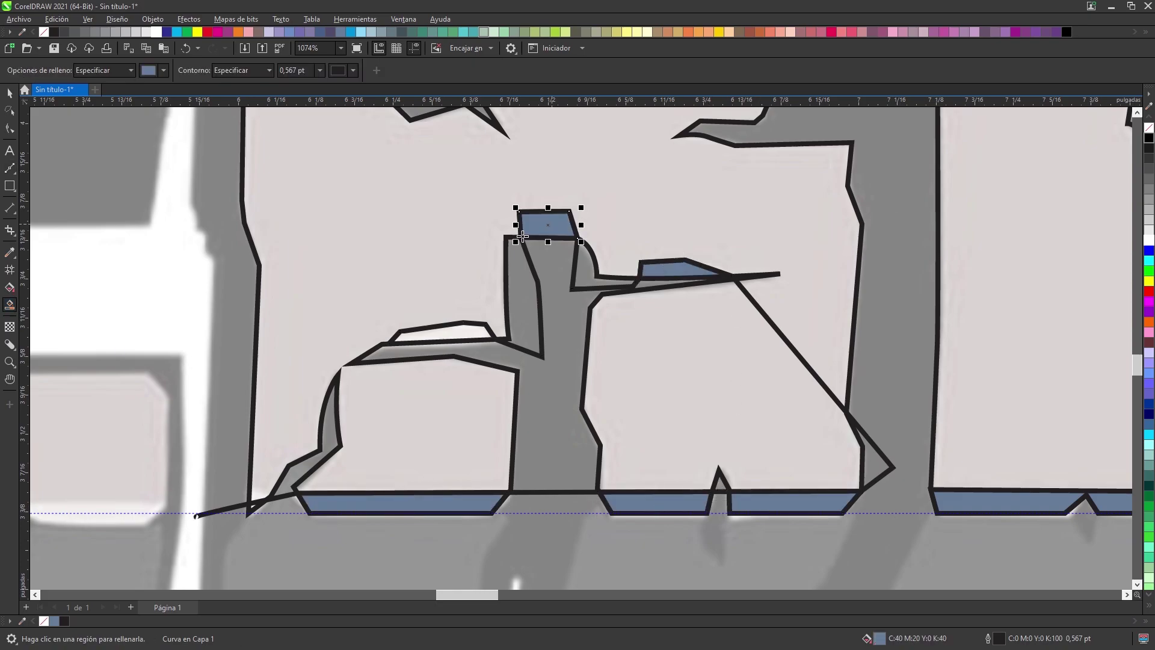
{"action": "left_click", "coordinate": [446, 333]}
{"action": "left_click", "coordinate": [8, 92]}
{"action": "left_click", "coordinate": [282, 496]}
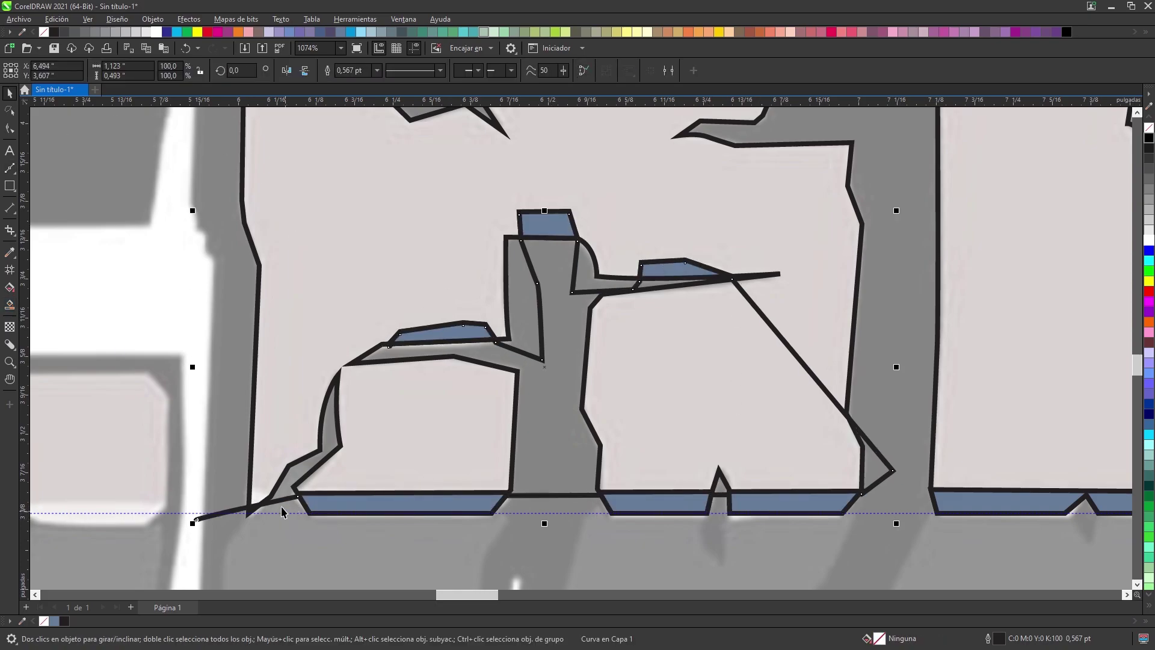
{"action": "key", "text": "Delete"}
Step: Start the T's outline at the top guide, tracing its left arm, the small crack and the stem's left edge
{"action": "left_click", "coordinate": [10, 363]}
{"action": "scroll", "coordinate": [126, 300], "scroll_direction": "down", "scroll_amount": 5}
{"action": "left_click_drag", "start_coordinate": [651, 322], "coordinate": [711, 367]}
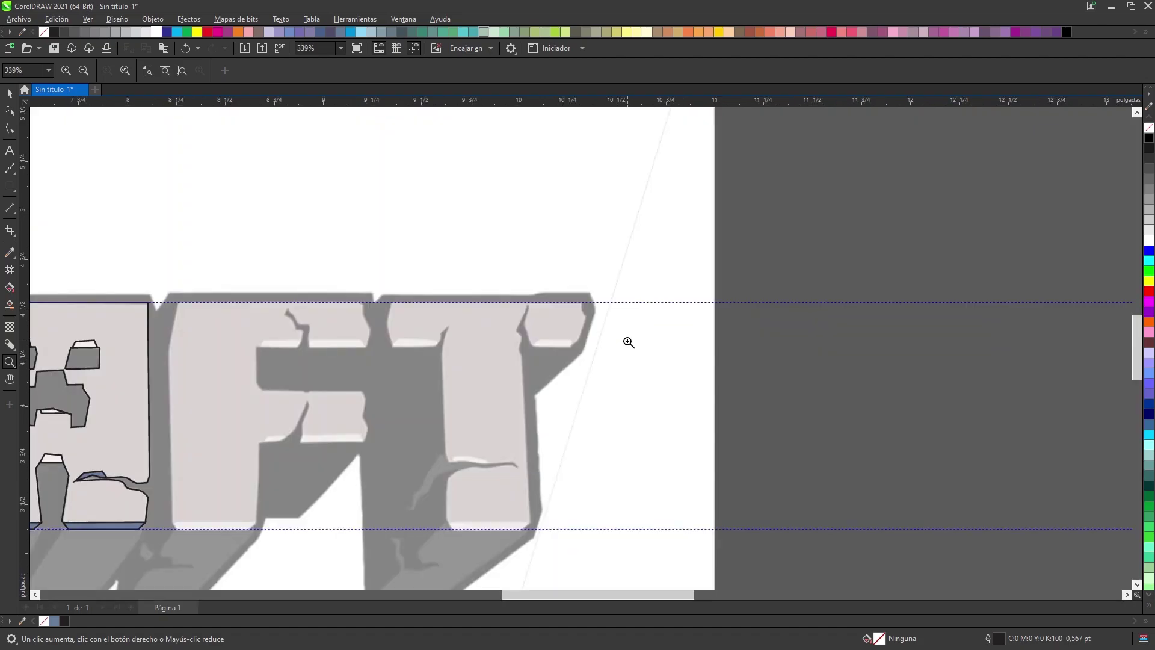
{"action": "left_click_drag", "start_coordinate": [651, 562], "coordinate": [650, 561]}
{"action": "left_click", "coordinate": [10, 170]}
{"action": "left_click", "coordinate": [389, 158]}
{"action": "left_click", "coordinate": [380, 193]}
{"action": "left_click", "coordinate": [388, 232]}
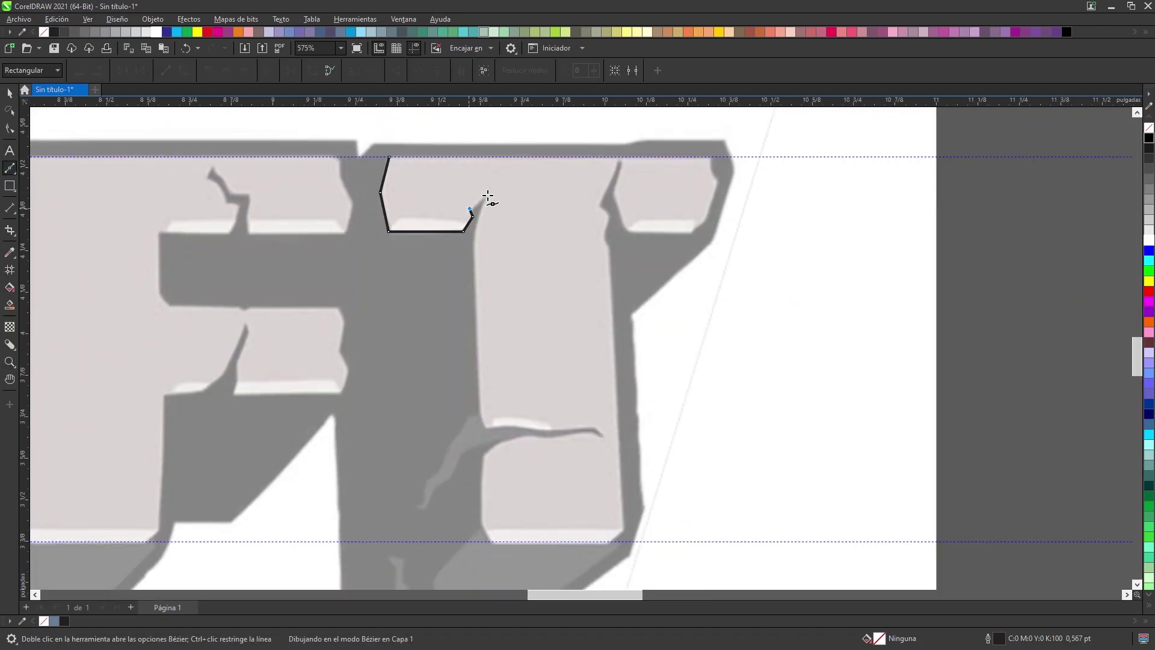
{"action": "left_click_drag", "start_coordinate": [475, 241], "coordinate": [475, 250]}
{"action": "left_click", "coordinate": [478, 411]}
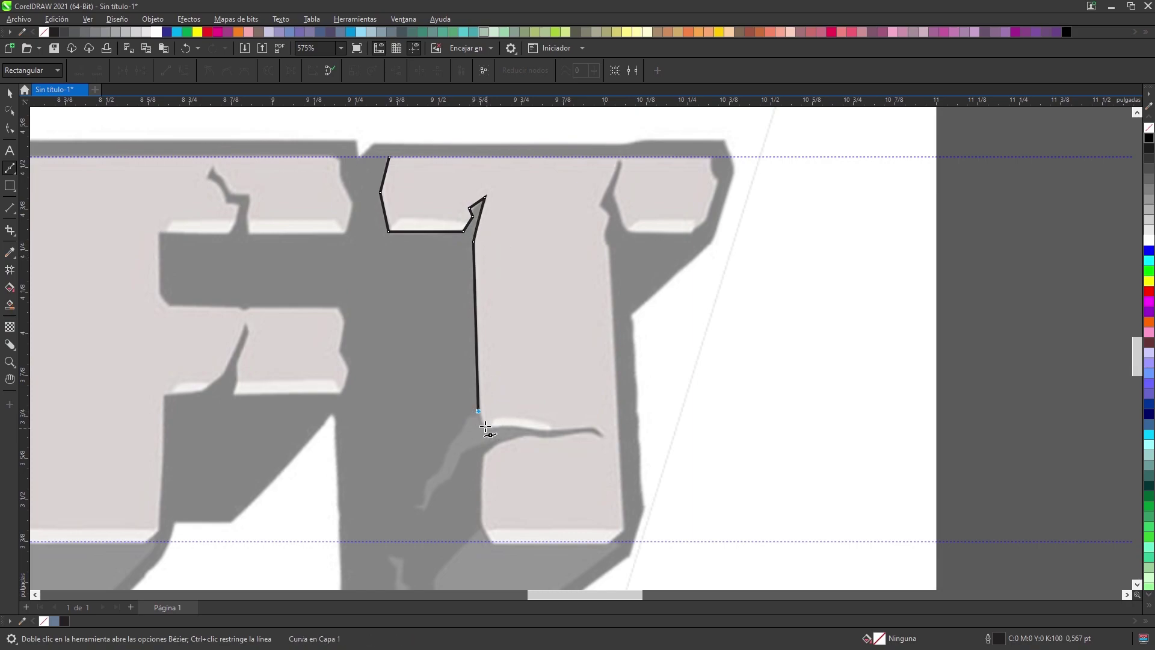
Step: Trace the upper and lower edges of the crack crossing the T's lower stem
{"action": "left_click", "coordinate": [543, 430]}
{"action": "left_click", "coordinate": [593, 426]}
{"action": "left_click", "coordinate": [605, 438]}
{"action": "left_click", "coordinate": [586, 433]}
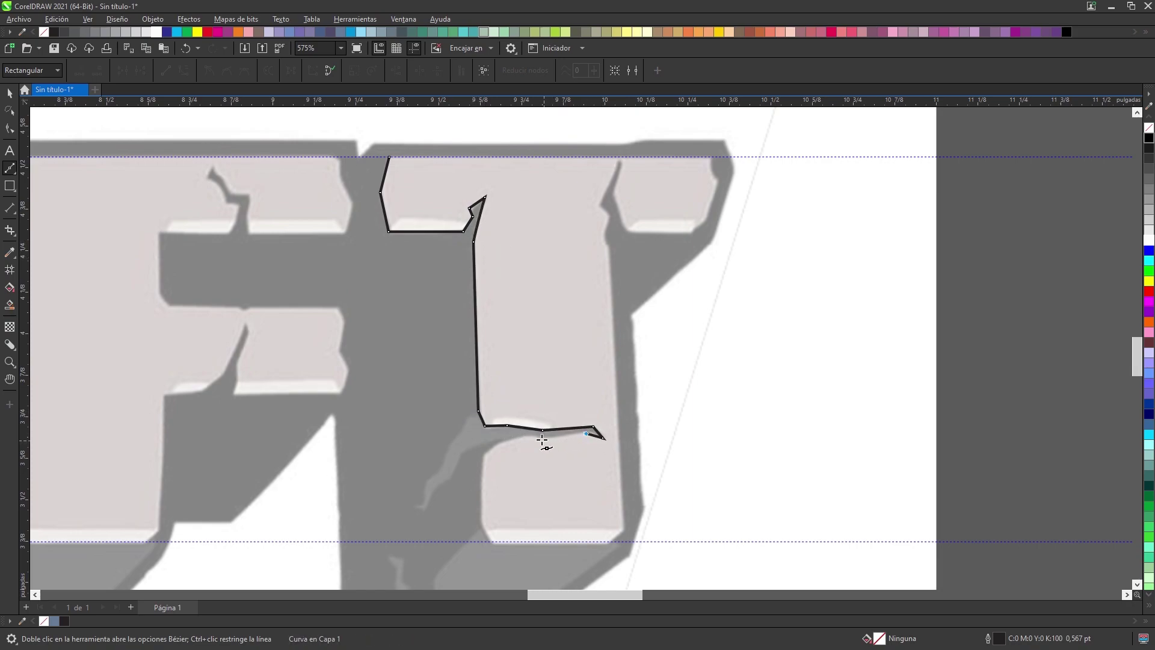
{"action": "left_click", "coordinate": [498, 443]}
{"action": "left_click", "coordinate": [483, 454]}
Step: Trace the T's foot along the baseline guide and its right stem edge up to the right arm's crack
{"action": "left_click", "coordinate": [480, 525]}
{"action": "left_click", "coordinate": [492, 540]}
{"action": "left_click", "coordinate": [608, 541]}
{"action": "left_click", "coordinate": [610, 248]}
{"action": "left_click", "coordinate": [603, 235]}
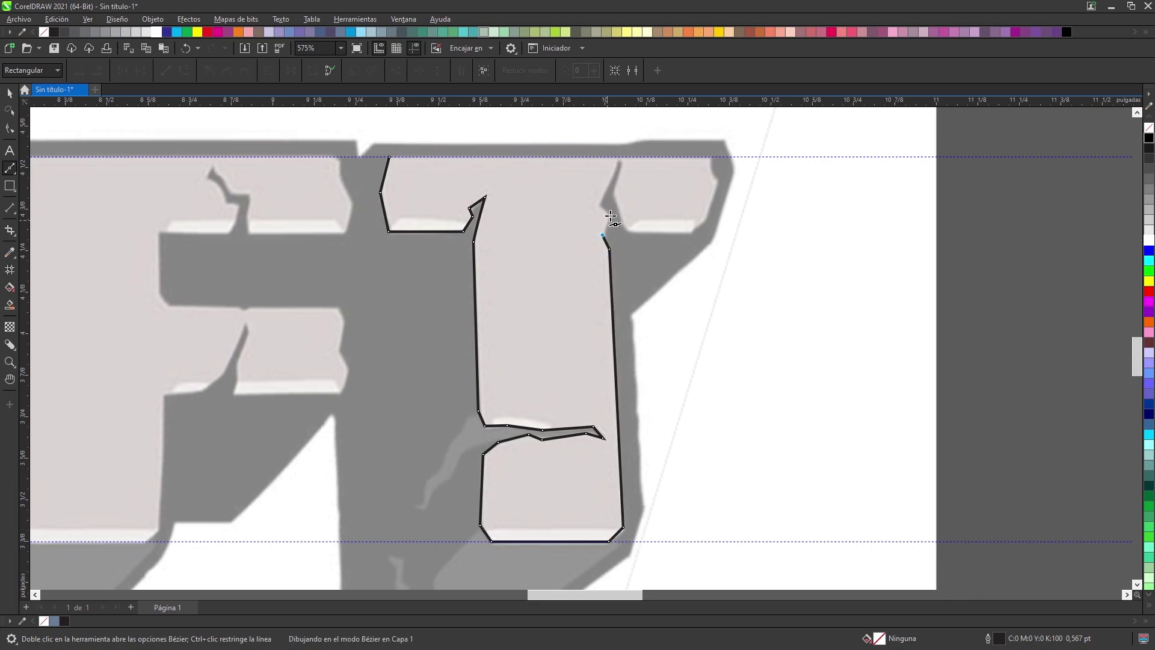
Step: Trace the crack and right arm of the T and close the outline at its starting node on the top guide
{"action": "left_click", "coordinate": [619, 162]}
{"action": "left_click", "coordinate": [618, 207]}
{"action": "left_click", "coordinate": [621, 222]}
{"action": "left_click", "coordinate": [629, 231]}
{"action": "left_click", "coordinate": [719, 179]}
{"action": "left_click", "coordinate": [713, 163]}
{"action": "left_click_drag", "start_coordinate": [711, 157], "coordinate": [717, 143]}
{"action": "left_click", "coordinate": [389, 157]}
Step: Draw one construction line bounding the white highlights under both arms of the T and across its foot
{"action": "left_click", "coordinate": [376, 252]}
{"action": "left_click", "coordinate": [388, 231]}
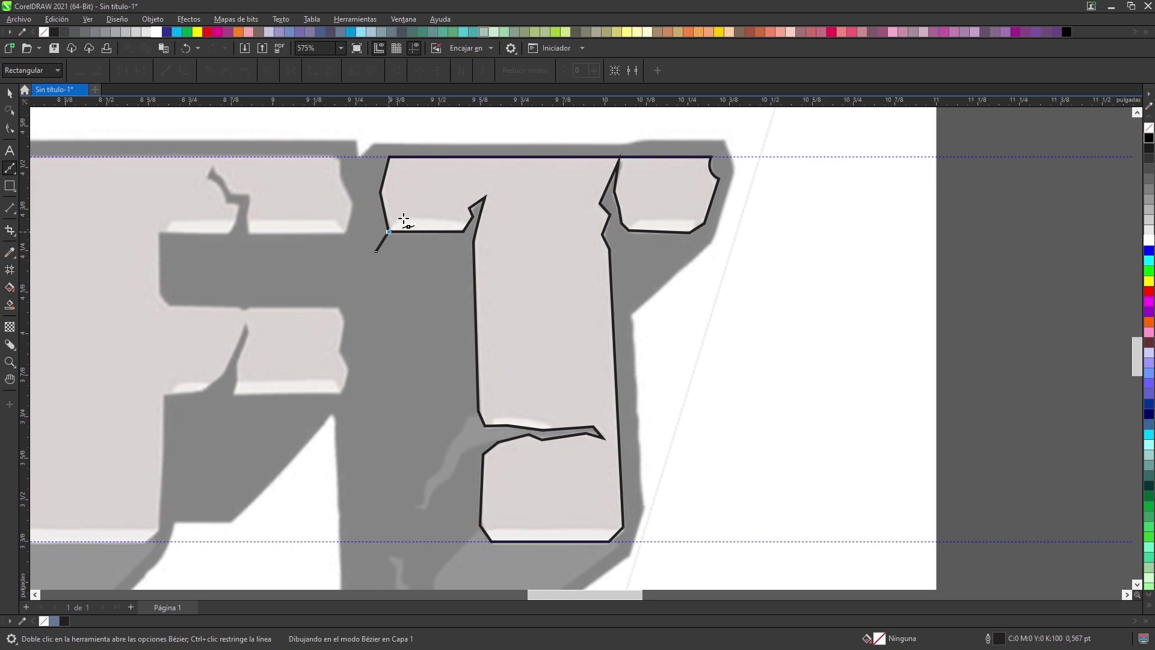
{"action": "left_click", "coordinate": [621, 242]}
{"action": "left_click", "coordinate": [629, 230]}
{"action": "left_click", "coordinate": [636, 219]}
{"action": "left_click", "coordinate": [695, 218]}
{"action": "left_click", "coordinate": [692, 241]}
{"action": "left_click", "coordinate": [659, 501]}
{"action": "left_click", "coordinate": [624, 527]}
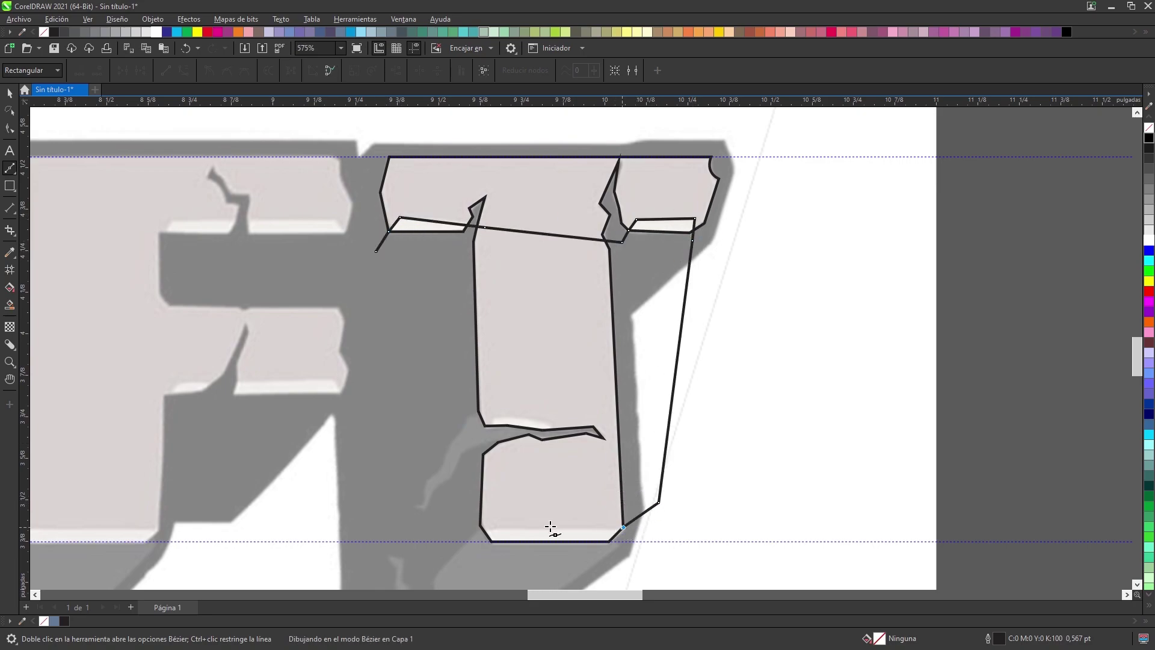
{"action": "left_click", "coordinate": [459, 529]}
{"action": "key", "text": "space"}
Step: Create the T's foot and arm highlights in blue-grey with Smart Fill and delete the construction line
{"action": "left_click", "coordinate": [10, 305]}
{"action": "left_click", "coordinate": [548, 535]}
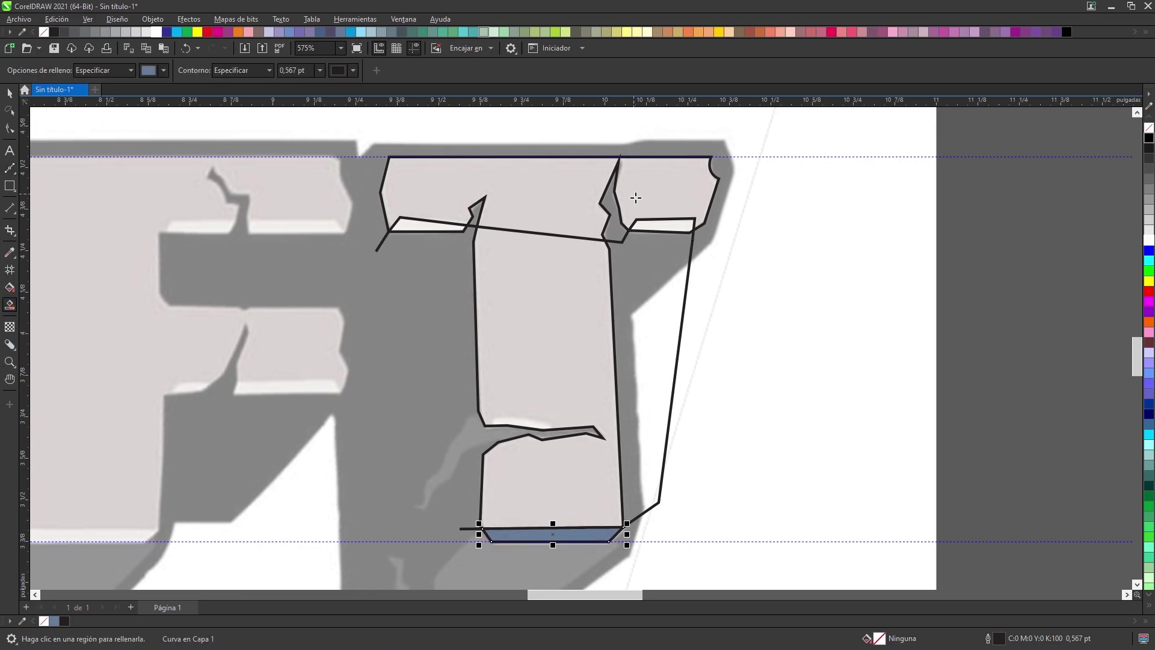
{"action": "left_click", "coordinate": [662, 225]}
{"action": "left_click", "coordinate": [455, 228]}
{"action": "key", "text": "space"}
{"action": "left_click", "coordinate": [682, 323]}
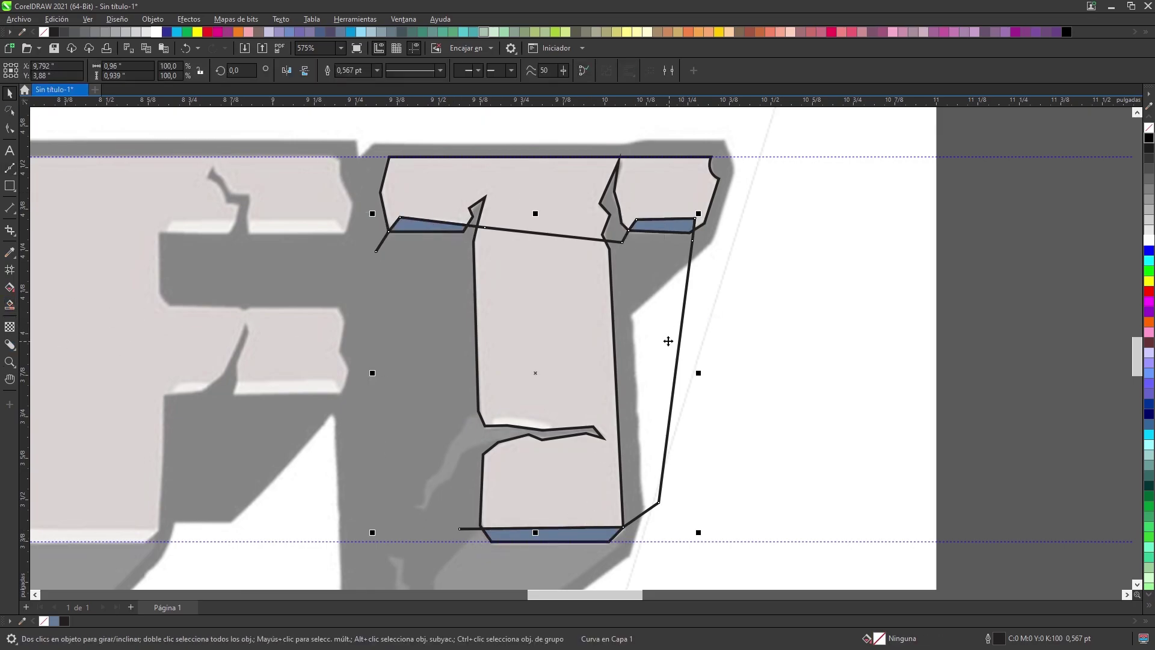
{"action": "key", "text": "Delete"}
Step: Start the I's outline at the top guide, tracing its left edge and its base around the notch on the baseline guide
{"action": "scroll", "coordinate": [652, 326], "scroll_direction": "down", "scroll_amount": 5}
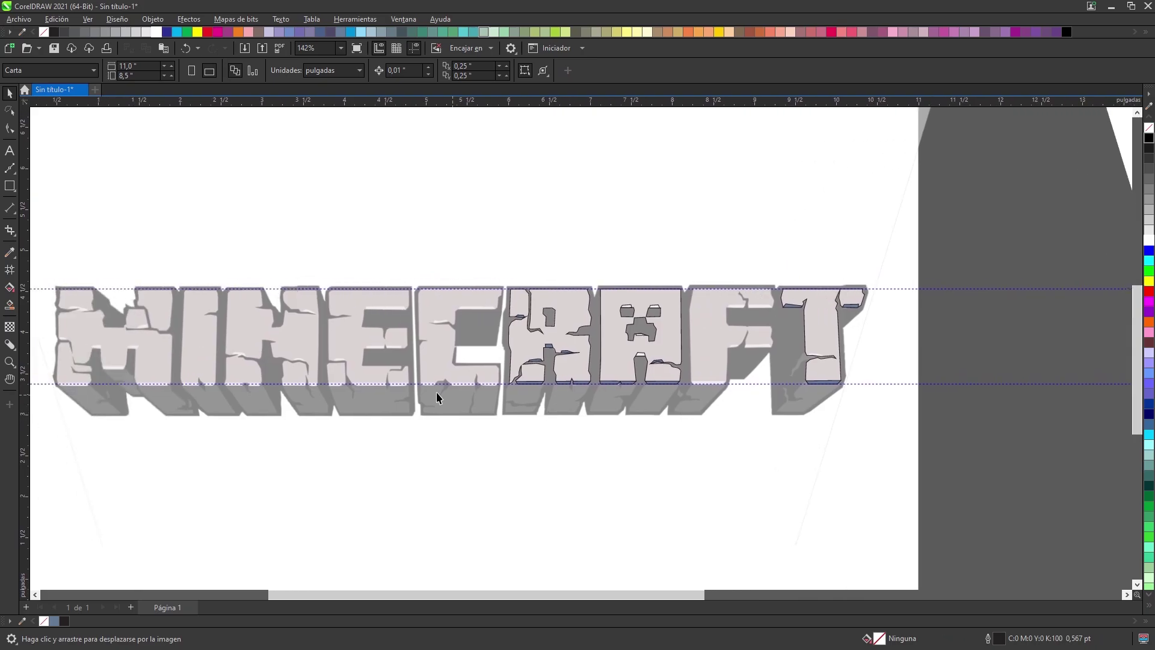
{"action": "scroll", "coordinate": [282, 341], "scroll_direction": "up", "scroll_amount": 2}
{"action": "scroll", "coordinate": [283, 348], "scroll_direction": "up", "scroll_amount": 3}
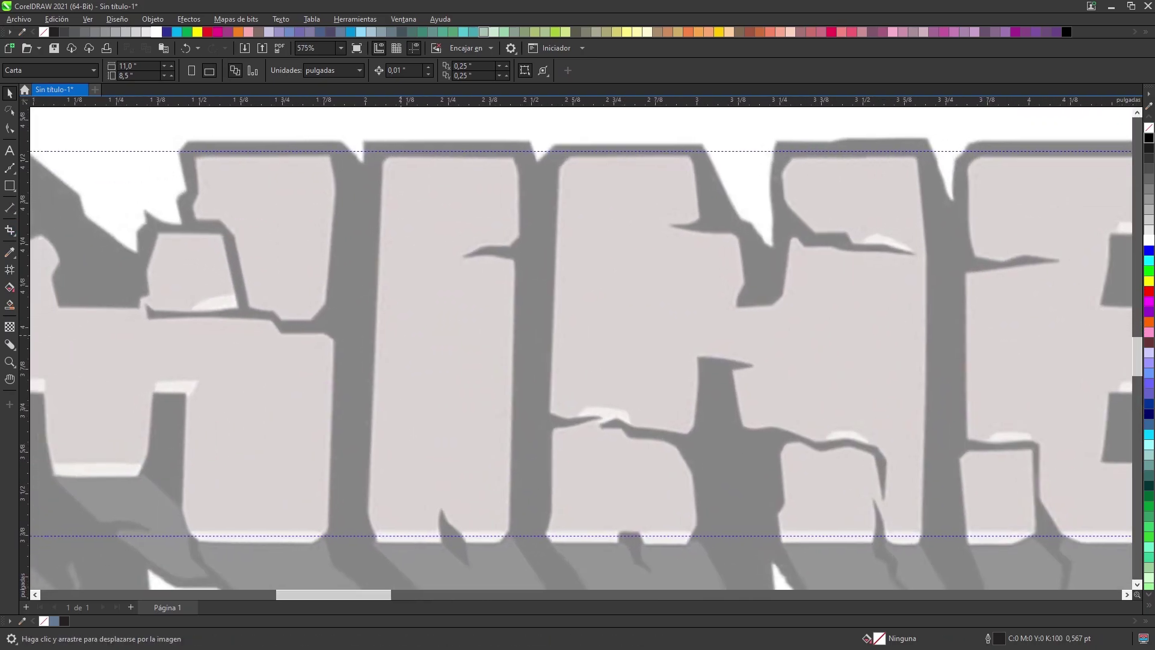
{"action": "key", "text": "space"}
{"action": "left_click", "coordinate": [384, 149]}
{"action": "left_click", "coordinate": [367, 513]}
{"action": "left_click", "coordinate": [374, 536]}
{"action": "left_click", "coordinate": [440, 536]}
{"action": "left_click", "coordinate": [435, 519]}
{"action": "left_click", "coordinate": [441, 499]}
{"action": "left_click", "coordinate": [450, 522]}
{"action": "left_click", "coordinate": [463, 535]}
{"action": "left_click", "coordinate": [499, 535]}
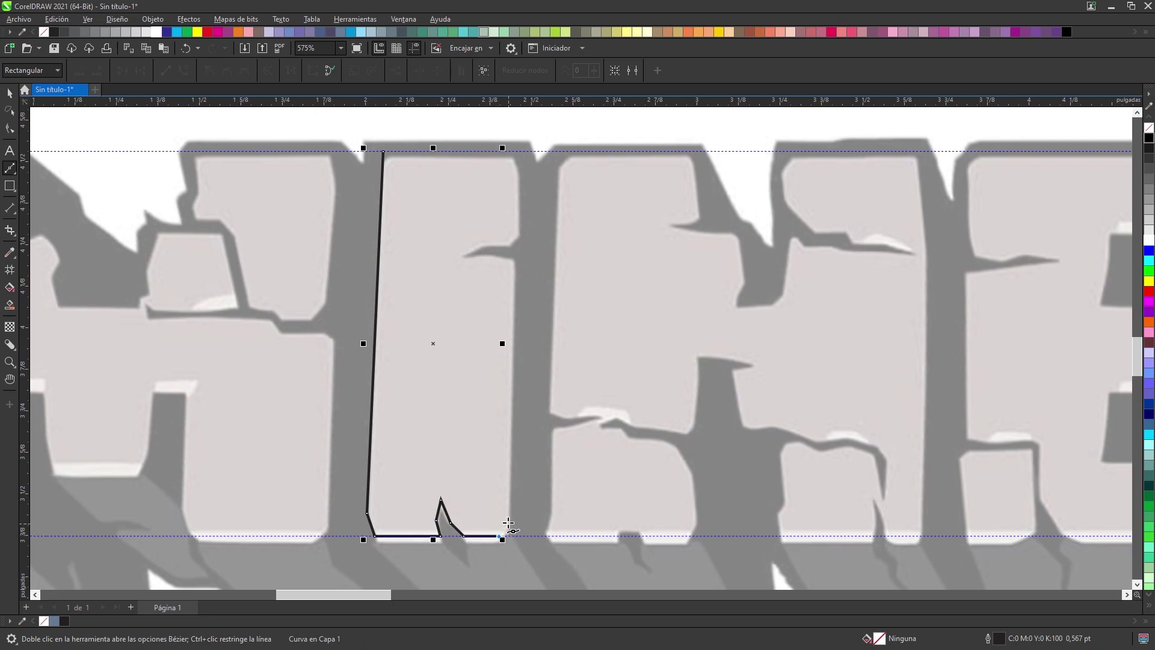
Step: Trace the I's right edge and upper-right crack, closing the outline at its starting node
{"action": "left_click", "coordinate": [515, 259]}
{"action": "left_click", "coordinate": [488, 253]}
{"action": "left_click", "coordinate": [462, 259]}
{"action": "left_click", "coordinate": [482, 246]}
{"action": "left_click", "coordinate": [507, 246]}
{"action": "left_click", "coordinate": [520, 237]}
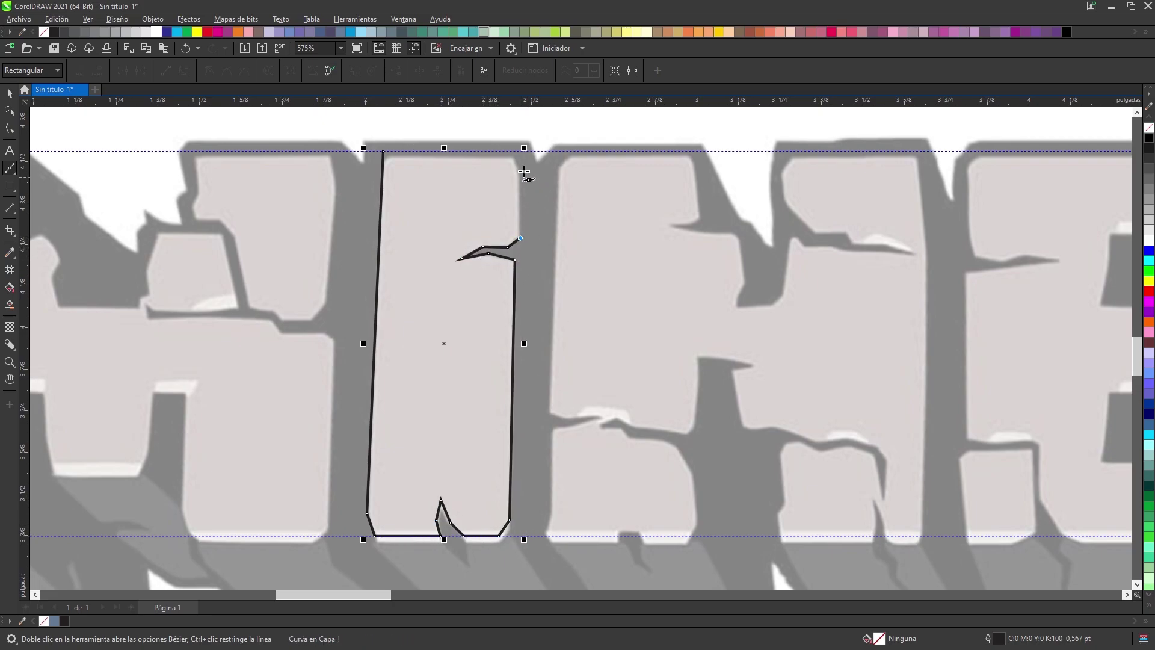
{"action": "left_click", "coordinate": [384, 151]}
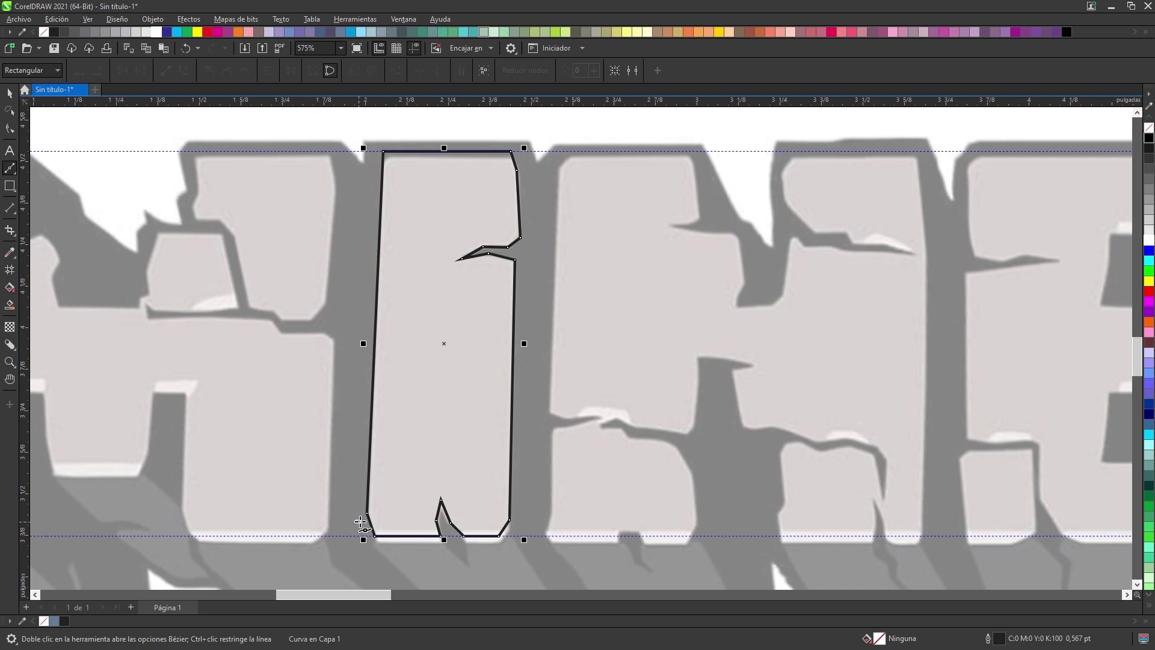
Step: Draw a line across the I's base, create the two blue-grey base highlights with Smart Fill, and delete the line
{"action": "left_click", "coordinate": [526, 519]}
{"action": "left_click", "coordinate": [9, 305]}
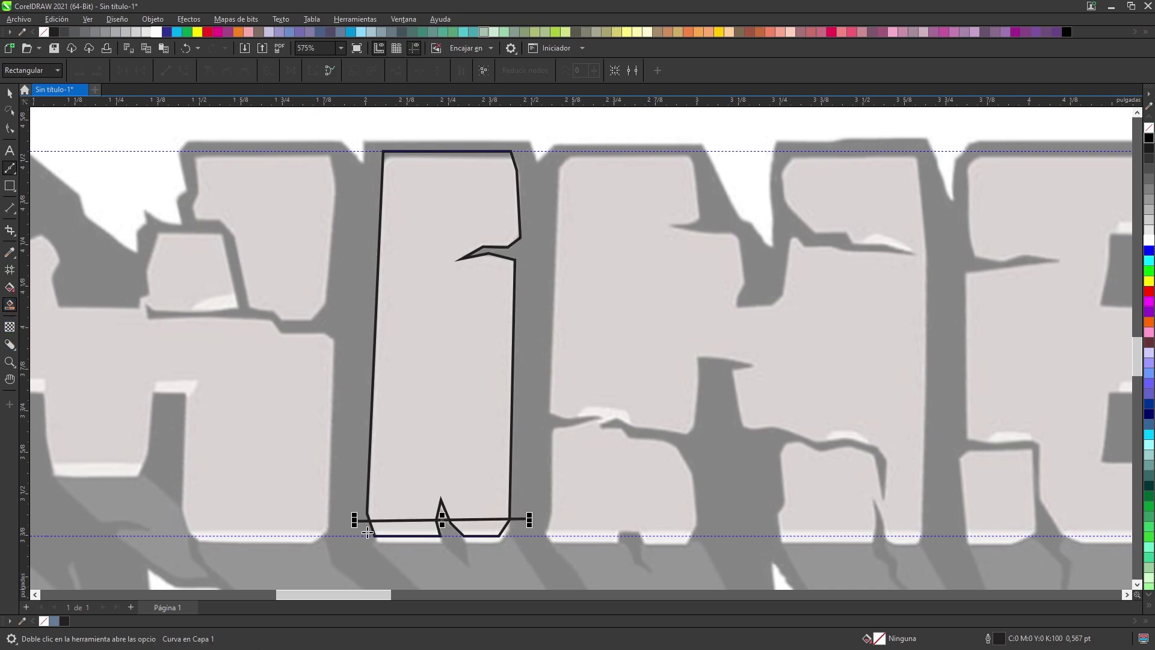
{"action": "left_click", "coordinate": [409, 528]}
{"action": "left_click", "coordinate": [482, 528]}
{"action": "left_click", "coordinate": [10, 94]}
{"action": "left_click", "coordinate": [523, 519]}
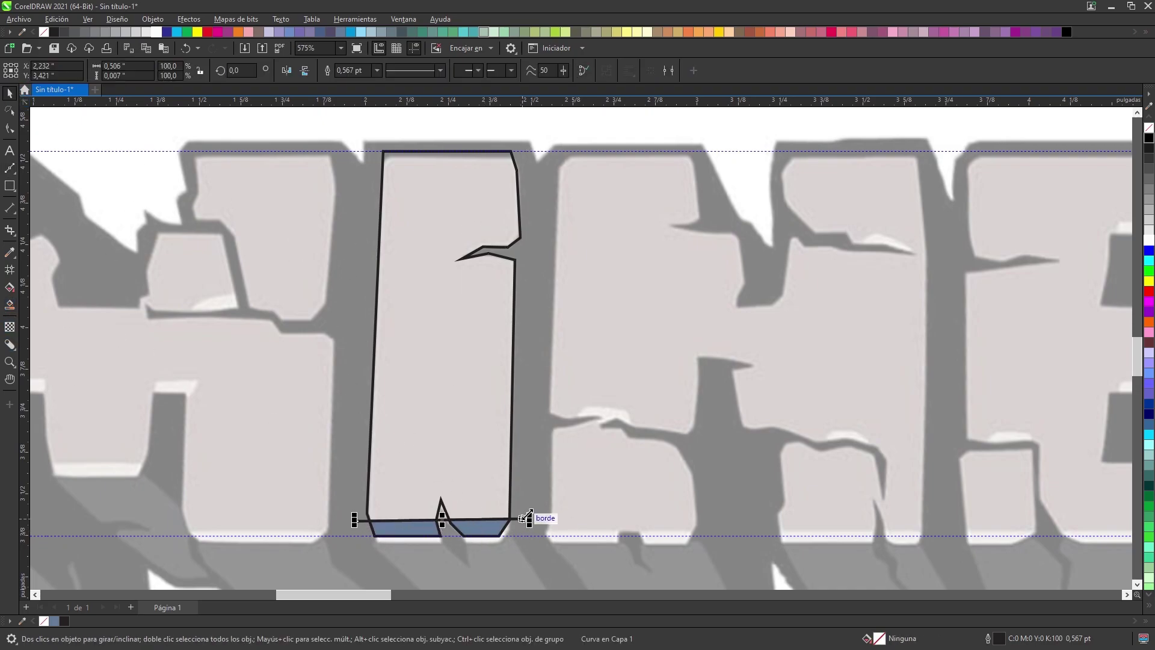
{"action": "key", "text": "Delete"}
Step: Start the M's outline at the top guide, tracing its upper-left edge and the crack's upper side to its tip
{"action": "scroll", "coordinate": [519, 521], "scroll_direction": "down", "scroll_amount": 4}
{"action": "left_click_drag", "start_coordinate": [519, 521], "coordinate": [457, 404]}
{"action": "scroll", "coordinate": [606, 396], "scroll_direction": "down", "scroll_amount": 1}
{"action": "scroll", "coordinate": [265, 345], "scroll_direction": "up", "scroll_amount": 6}
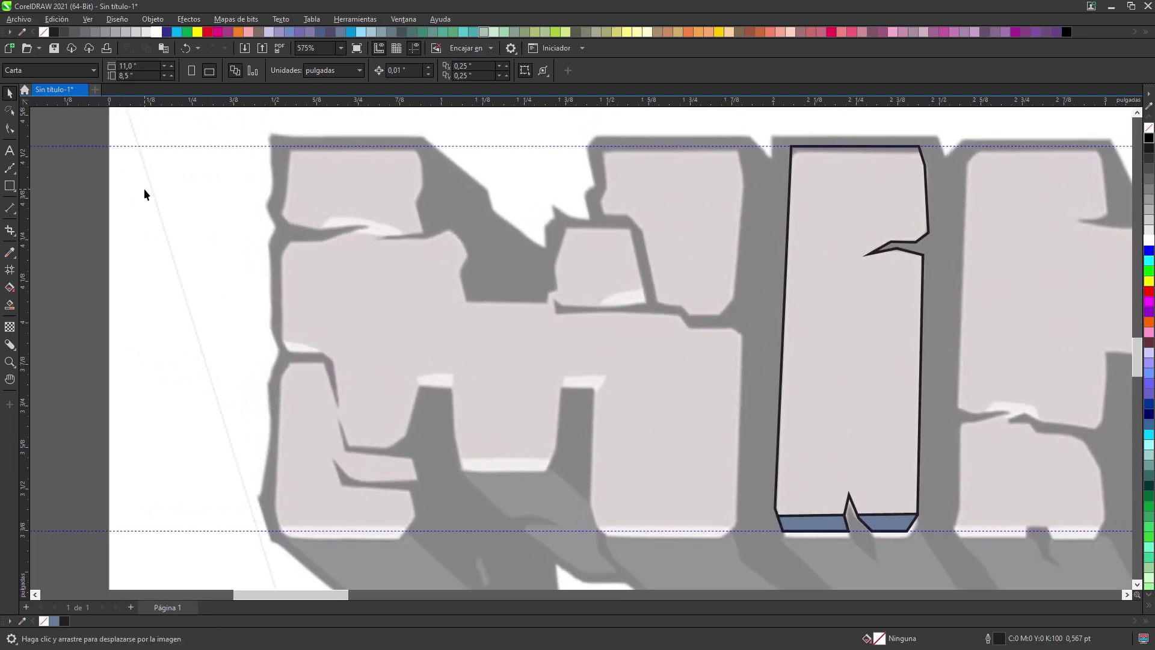
{"action": "left_click", "coordinate": [10, 168]}
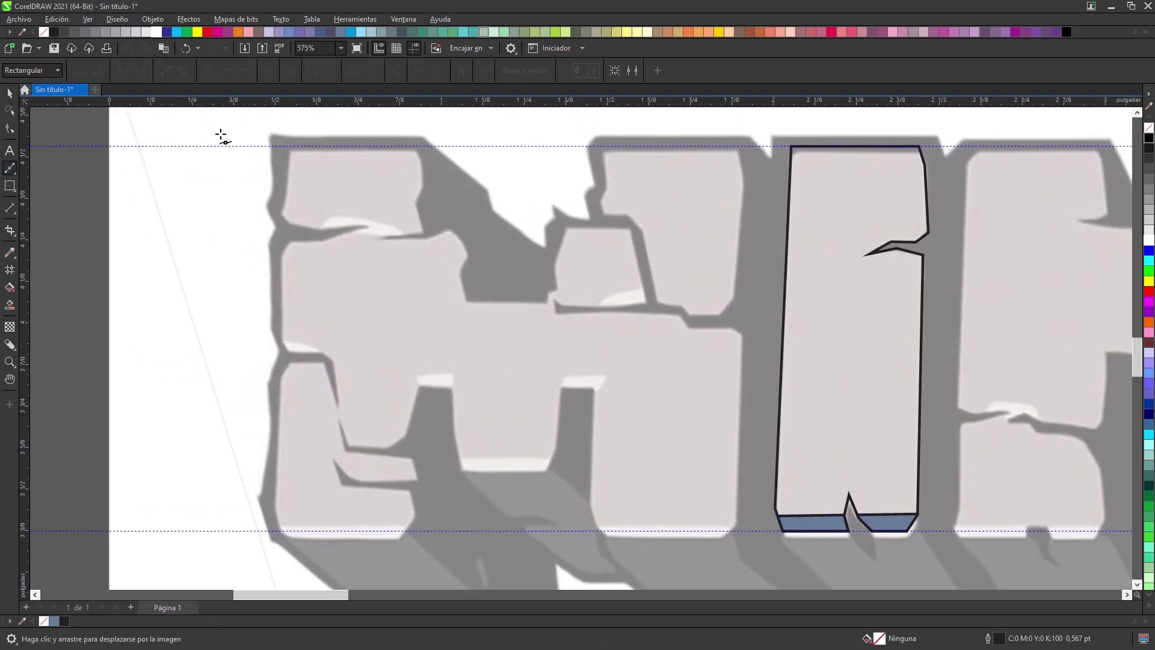
{"action": "left_click", "coordinate": [292, 146]}
{"action": "left_click", "coordinate": [289, 190]}
{"action": "left_click", "coordinate": [281, 213]}
{"action": "left_click", "coordinate": [290, 228]}
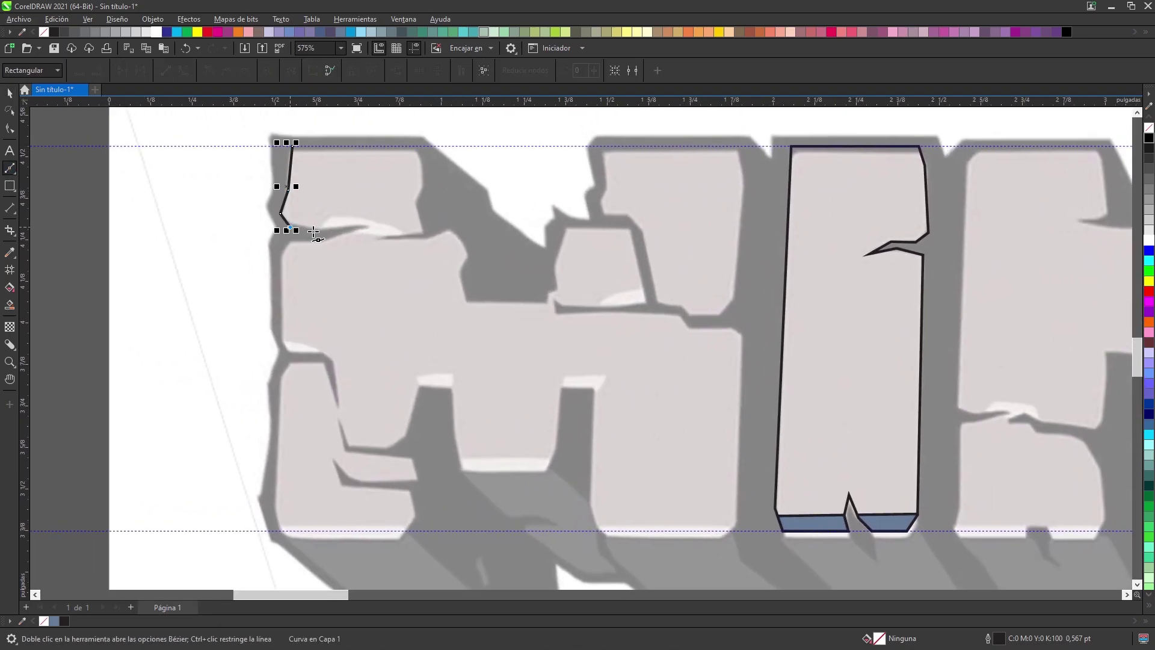
{"action": "left_click", "coordinate": [374, 228]}
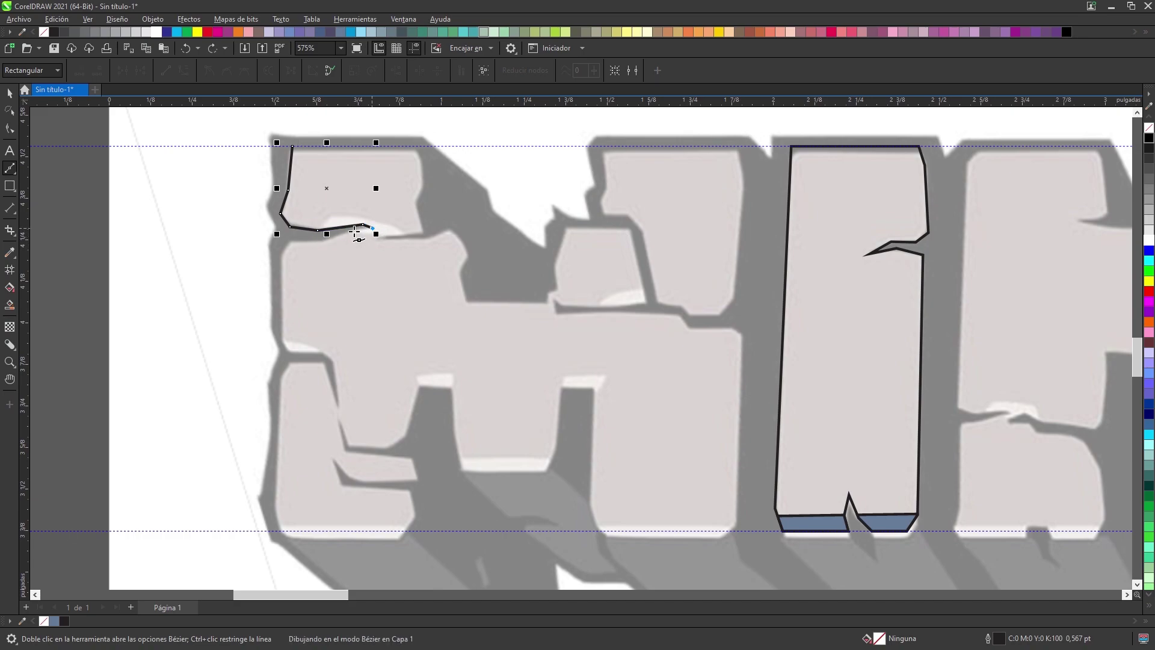
Step: Continue down the M's left edge below the upper crack and along the second crack's upper side to its tip
{"action": "left_click", "coordinate": [280, 253]}
{"action": "left_click", "coordinate": [282, 335]}
{"action": "left_click", "coordinate": [290, 352]}
{"action": "left_click", "coordinate": [323, 352]}
{"action": "left_click", "coordinate": [334, 361]}
{"action": "left_click", "coordinate": [339, 410]}
Step: Trace back along the second crack's lower side and around the M's lower-left block to the baseline guide
{"action": "left_click", "coordinate": [322, 363]}
{"action": "left_click", "coordinate": [290, 363]}
{"action": "left_click", "coordinate": [279, 378]}
{"action": "left_click", "coordinate": [274, 506]}
{"action": "left_click", "coordinate": [281, 528]}
{"action": "left_click", "coordinate": [281, 531]}
{"action": "left_click", "coordinate": [403, 531]}
Step: Trace the right side of the M's left foot and the cracks that cut into it
{"action": "left_click", "coordinate": [416, 513]}
{"action": "left_click", "coordinate": [419, 478]}
{"action": "left_click", "coordinate": [412, 459]}
{"action": "left_click", "coordinate": [345, 451]}
{"action": "left_click", "coordinate": [385, 449]}
{"action": "left_click", "coordinate": [403, 437]}
Step: Trace the M's left inner gap, its short middle leg and the top of the right inner gap
{"action": "left_click", "coordinate": [420, 383]}
{"action": "left_click", "coordinate": [453, 388]}
{"action": "left_click", "coordinate": [453, 430]}
{"action": "left_click", "coordinate": [462, 467]}
{"action": "left_click", "coordinate": [541, 469]}
{"action": "left_click", "coordinate": [554, 446]}
{"action": "left_click", "coordinate": [563, 386]}
Step: Trace the M's right foot down to the baseline guide, along it and up the right edge to the crack under the upper-right block
{"action": "left_click", "coordinate": [591, 501]}
{"action": "left_click", "coordinate": [600, 527]}
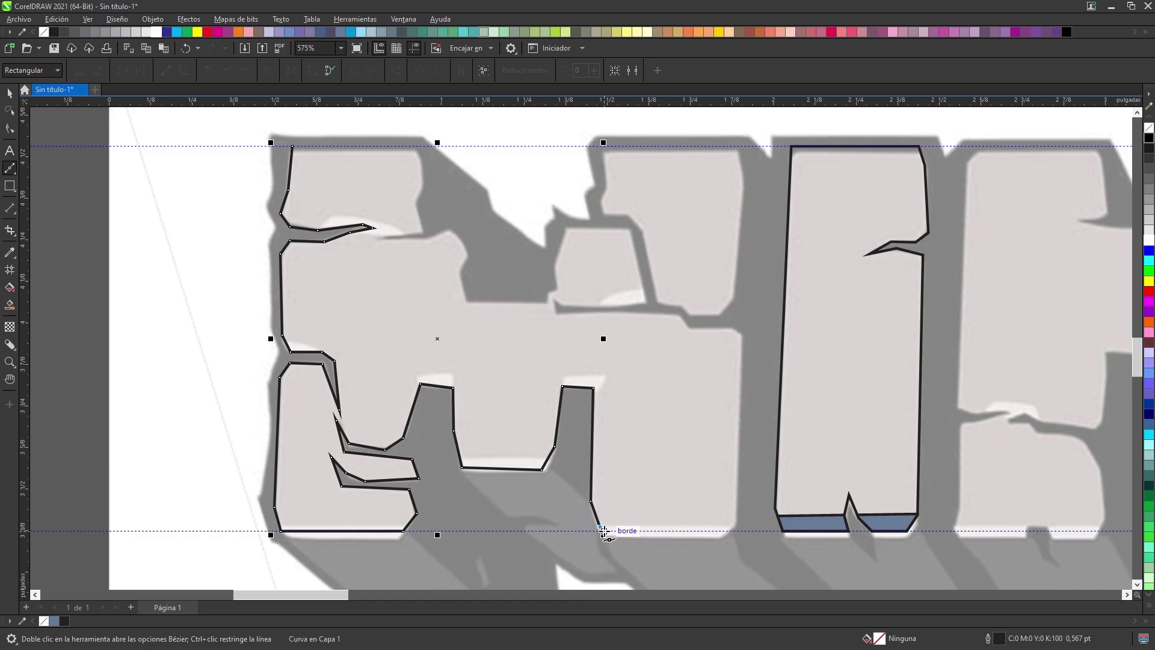
{"action": "left_click", "coordinate": [727, 531]}
{"action": "key", "text": "ctrl+z"}
{"action": "left_click_drag", "start_coordinate": [727, 530], "coordinate": [732, 485]}
{"action": "left_click", "coordinate": [742, 347]}
{"action": "left_click", "coordinate": [690, 328]}
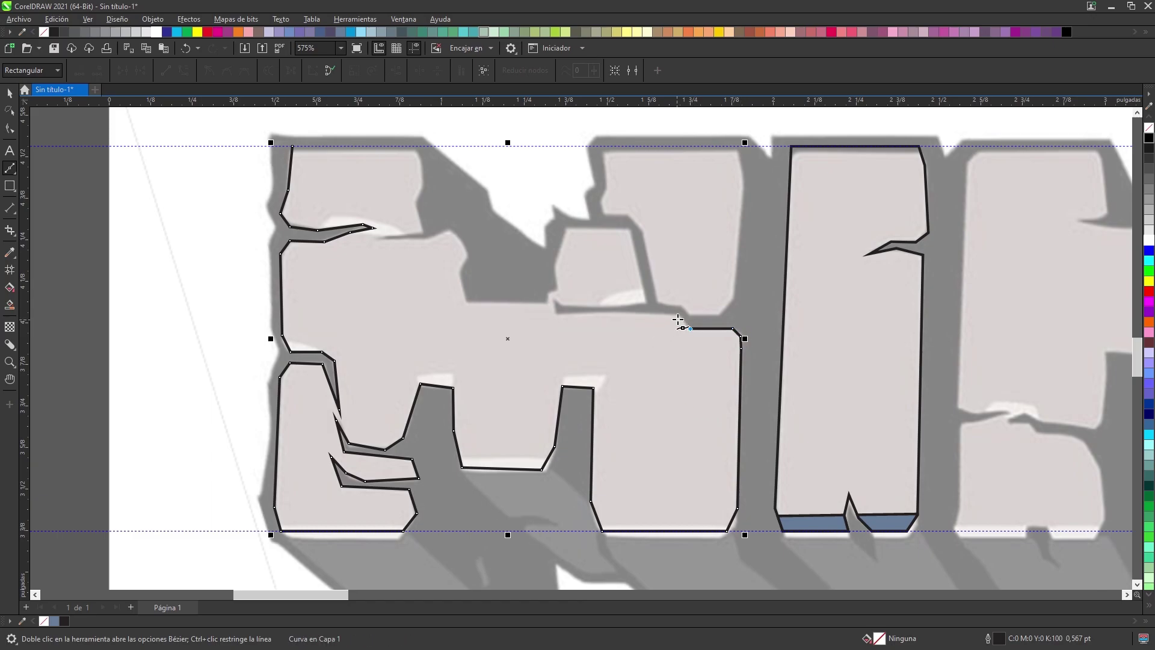
Step: Trace the lower side of the crack and around the small four-sided block in the middle of the M
{"action": "double_click", "coordinate": [559, 316]}
{"action": "left_click", "coordinate": [553, 299]}
{"action": "left_click", "coordinate": [564, 306]}
{"action": "left_click", "coordinate": [645, 303]}
{"action": "left_click", "coordinate": [630, 229]}
{"action": "left_click", "coordinate": [569, 228]}
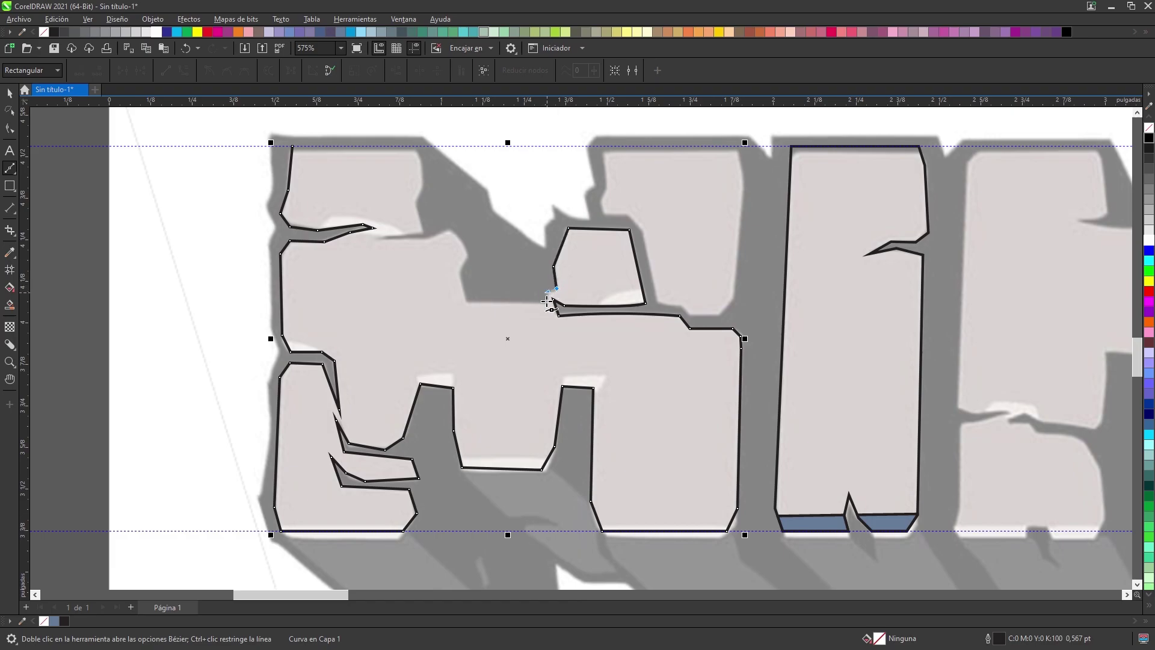
Step: Trace the M's top notch, the crack below its upper-left block and that block's right side, closing the outline along the upper guide
{"action": "left_click", "coordinate": [466, 302]}
{"action": "left_click", "coordinate": [459, 271]}
{"action": "left_click_drag", "start_coordinate": [436, 224], "coordinate": [434, 227]}
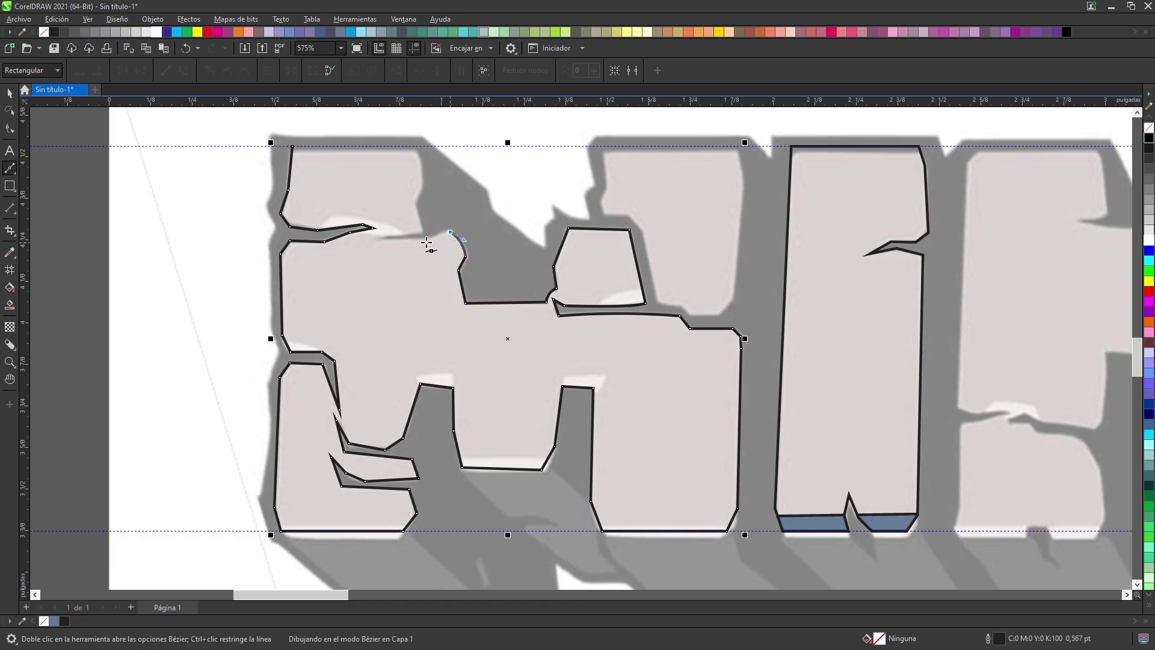
{"action": "left_click", "coordinate": [382, 239]}
{"action": "left_click", "coordinate": [423, 231]}
{"action": "left_click", "coordinate": [415, 202]}
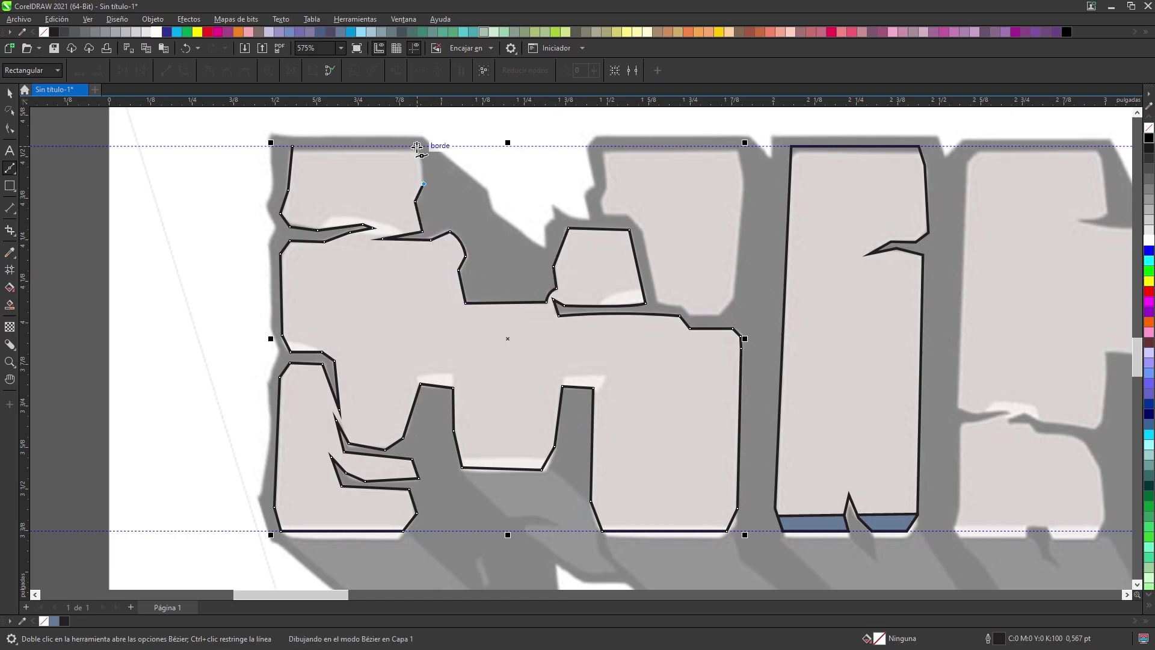
{"action": "left_click", "coordinate": [298, 146]}
Step: Trace the M's separate upper-right block as its own closed shape starting from the upper guide
{"action": "left_click", "coordinate": [599, 146]}
{"action": "left_click", "coordinate": [609, 188]}
{"action": "left_click", "coordinate": [600, 198]}
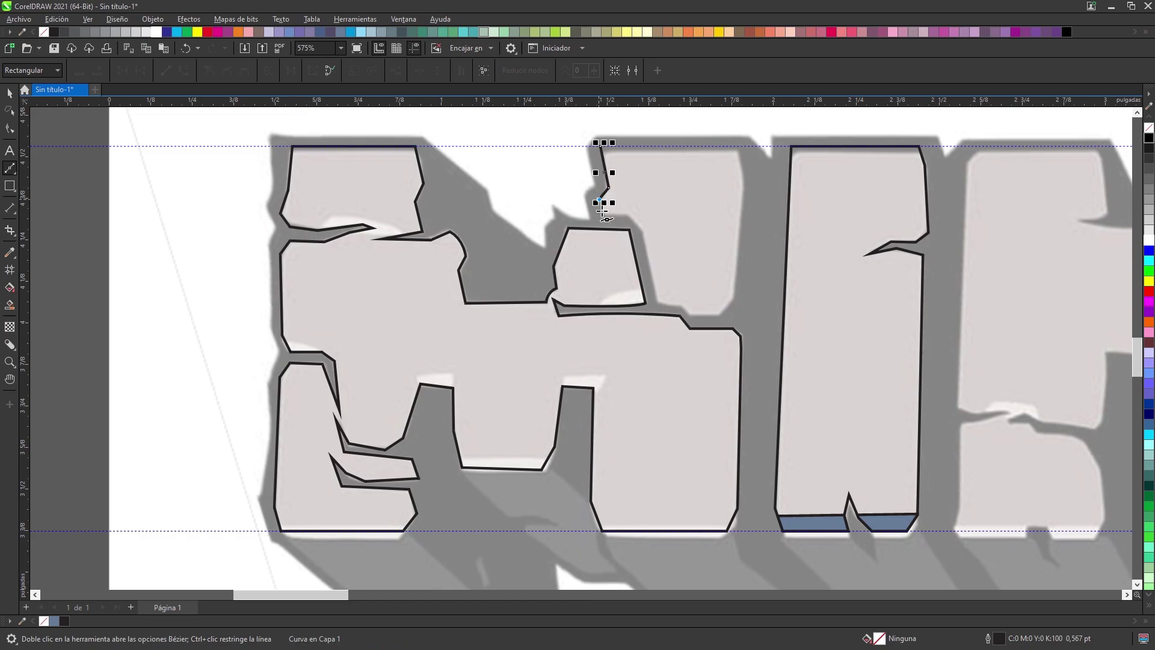
{"action": "left_click", "coordinate": [642, 231]}
{"action": "left_click", "coordinate": [657, 301]}
{"action": "left_click", "coordinate": [683, 307]}
{"action": "left_click", "coordinate": [688, 316]}
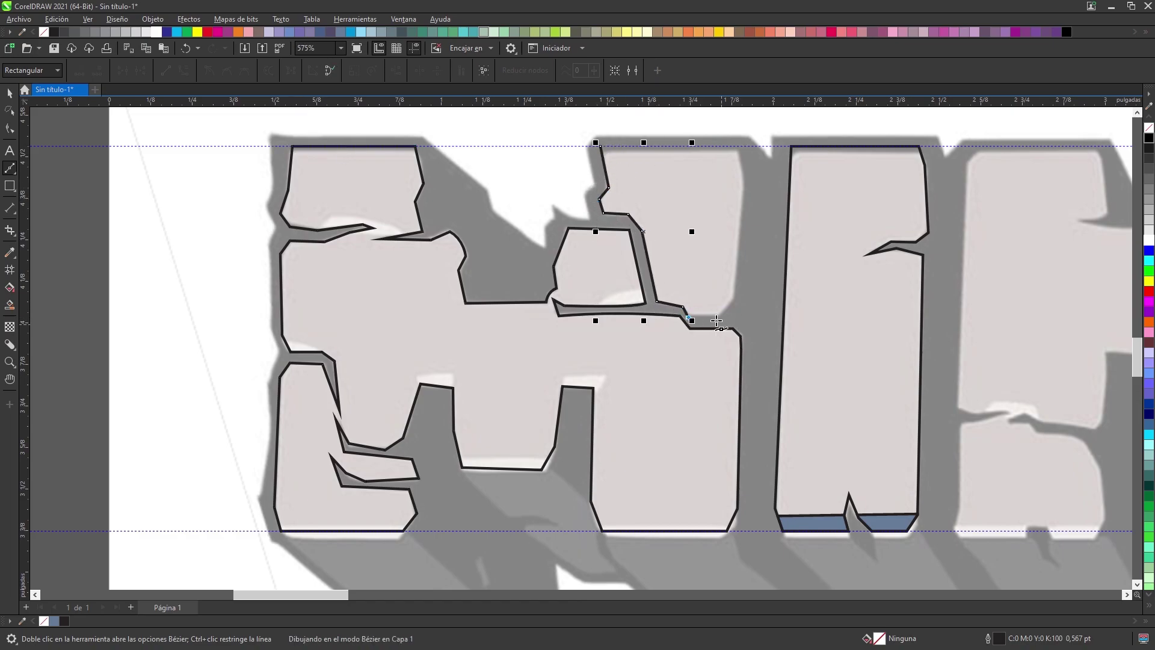
{"action": "left_click", "coordinate": [746, 193]}
{"action": "double_click", "coordinate": [736, 147]}
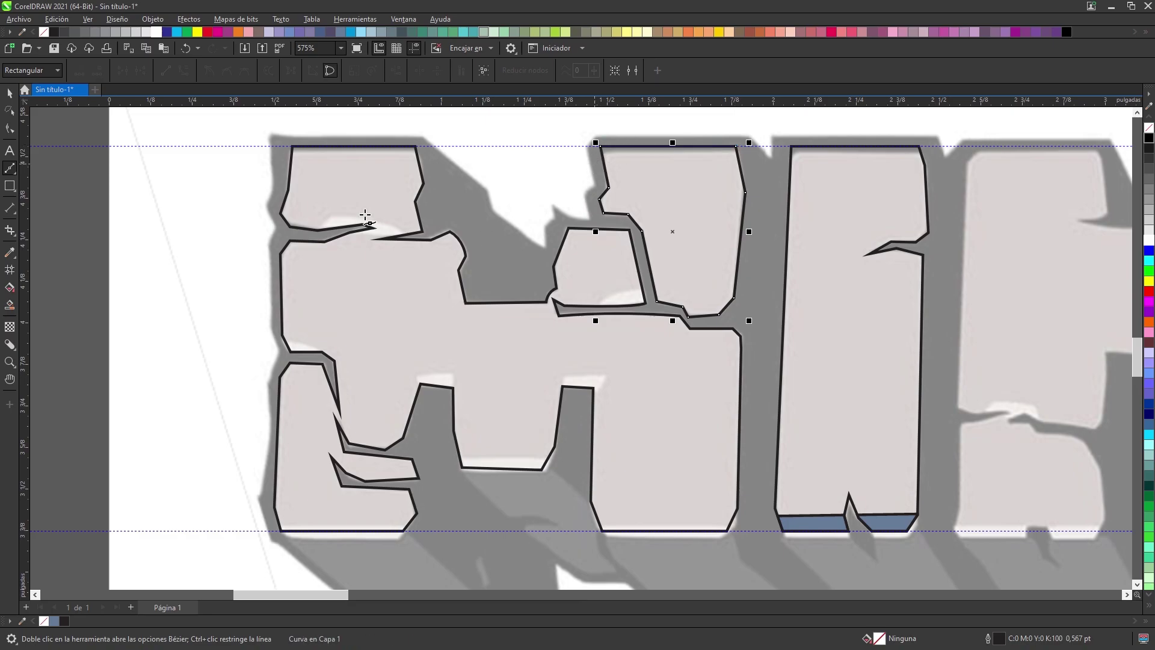
Step: Start the N's outline at the upper guide and trace its left edge and the small crack cutting into it
{"action": "scroll", "coordinate": [419, 224], "scroll_direction": "up", "scroll_amount": 5}
{"action": "scroll", "coordinate": [523, 319], "scroll_direction": "down", "scroll_amount": 5}
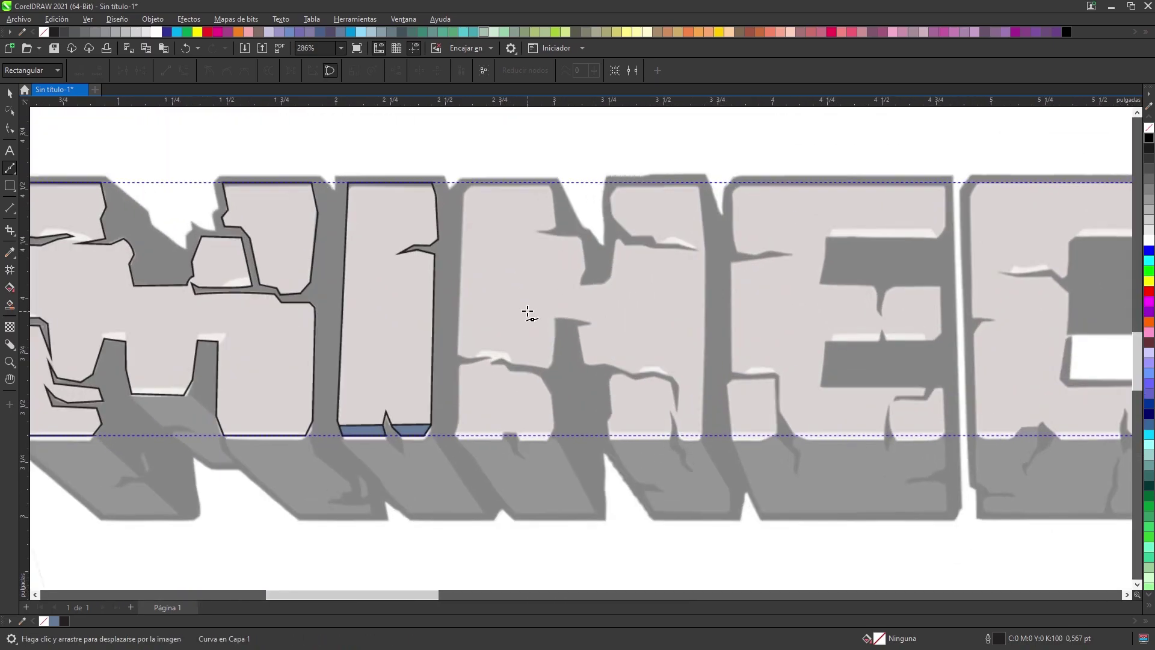
{"action": "left_click", "coordinate": [458, 165]}
{"action": "left_click", "coordinate": [444, 179]}
{"action": "left_click", "coordinate": [435, 390]}
{"action": "left_click", "coordinate": [450, 398]}
{"action": "left_click", "coordinate": [455, 406]}
{"action": "left_click", "coordinate": [438, 406]}
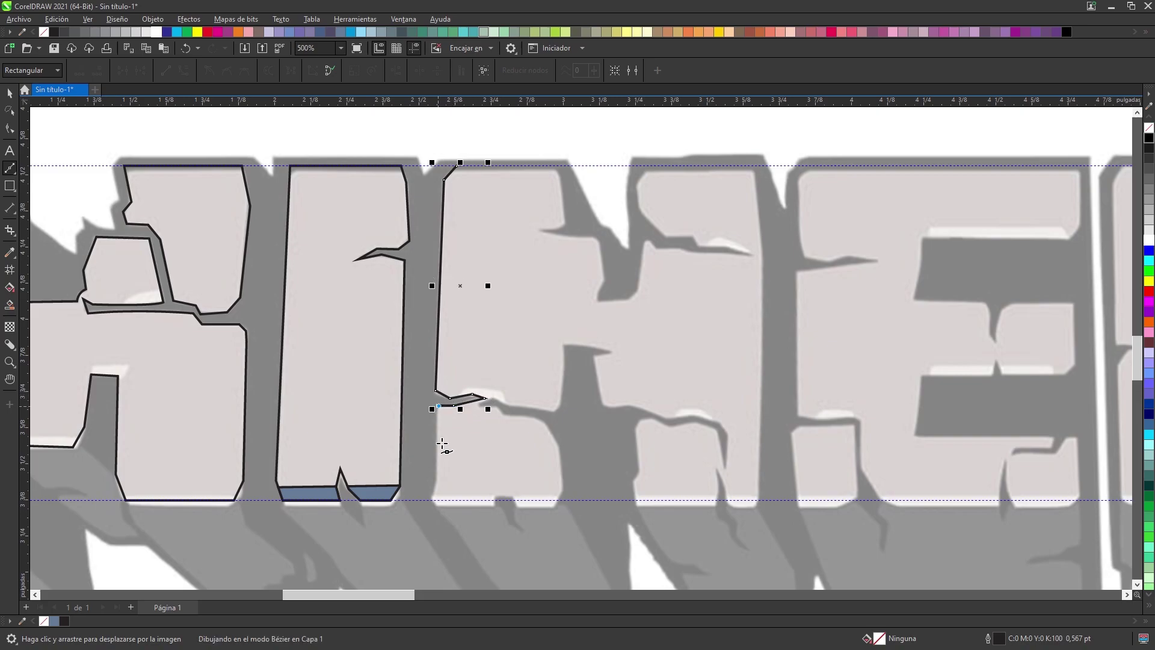
Step: Trace the left side of the N's left foot and its bottom edge up to the small notch
{"action": "left_click", "coordinate": [437, 478]}
{"action": "left_click", "coordinate": [430, 489]}
{"action": "left_click", "coordinate": [430, 500]}
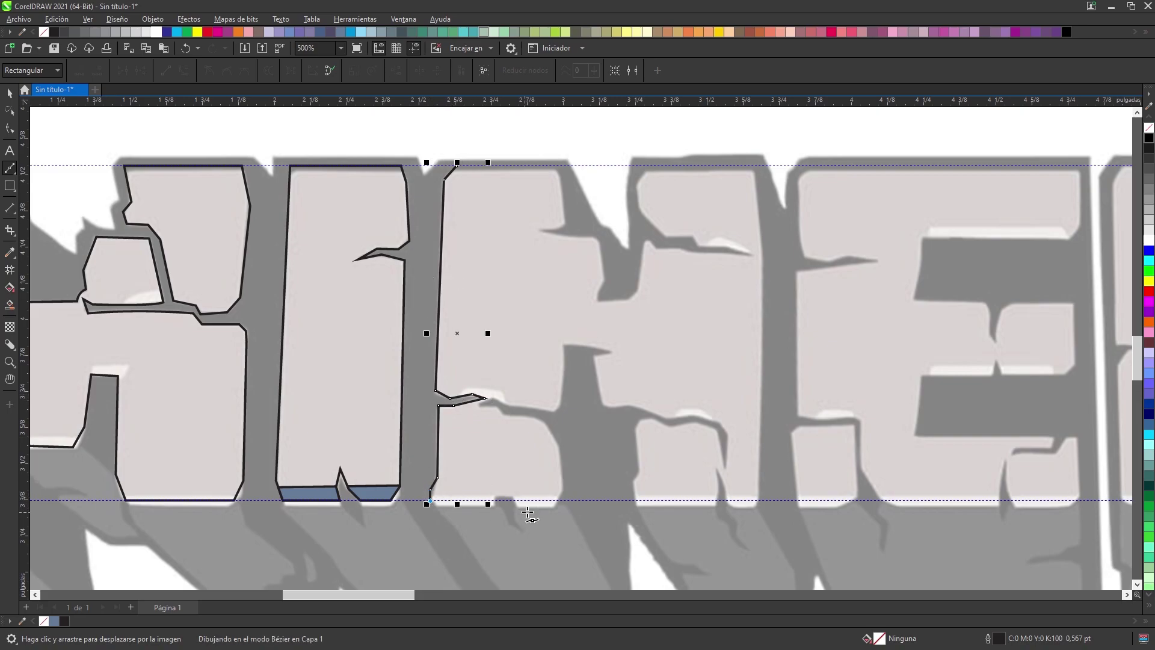
{"action": "left_click", "coordinate": [438, 506]}
{"action": "left_click", "coordinate": [493, 507]}
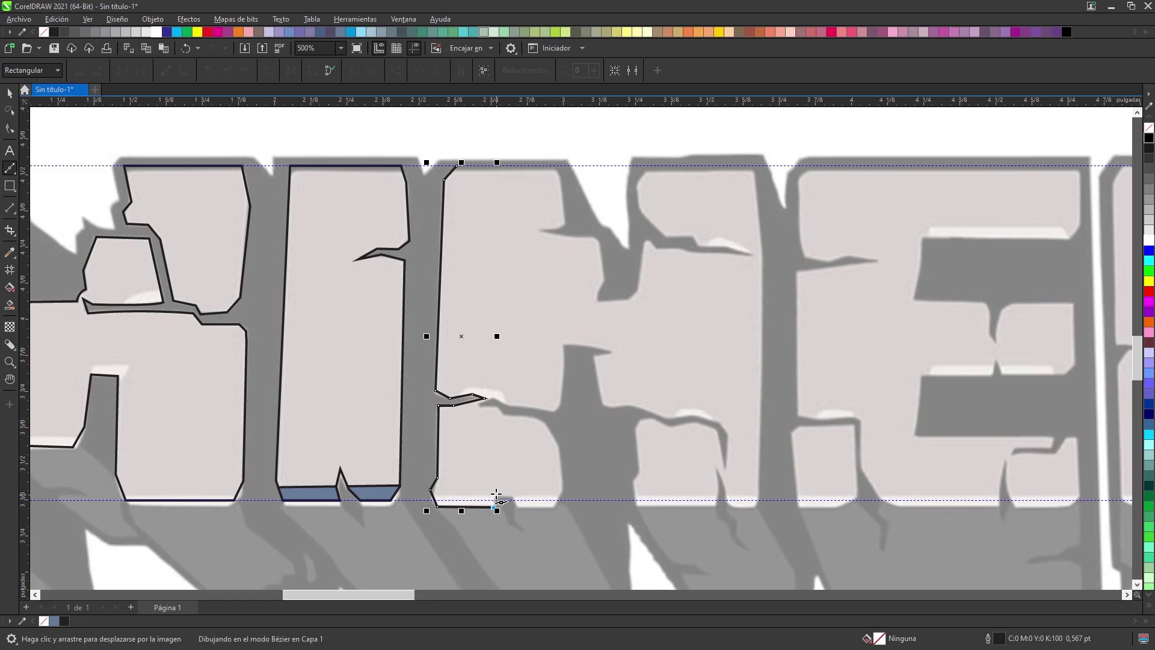
{"action": "key", "text": "ctrl+z"}
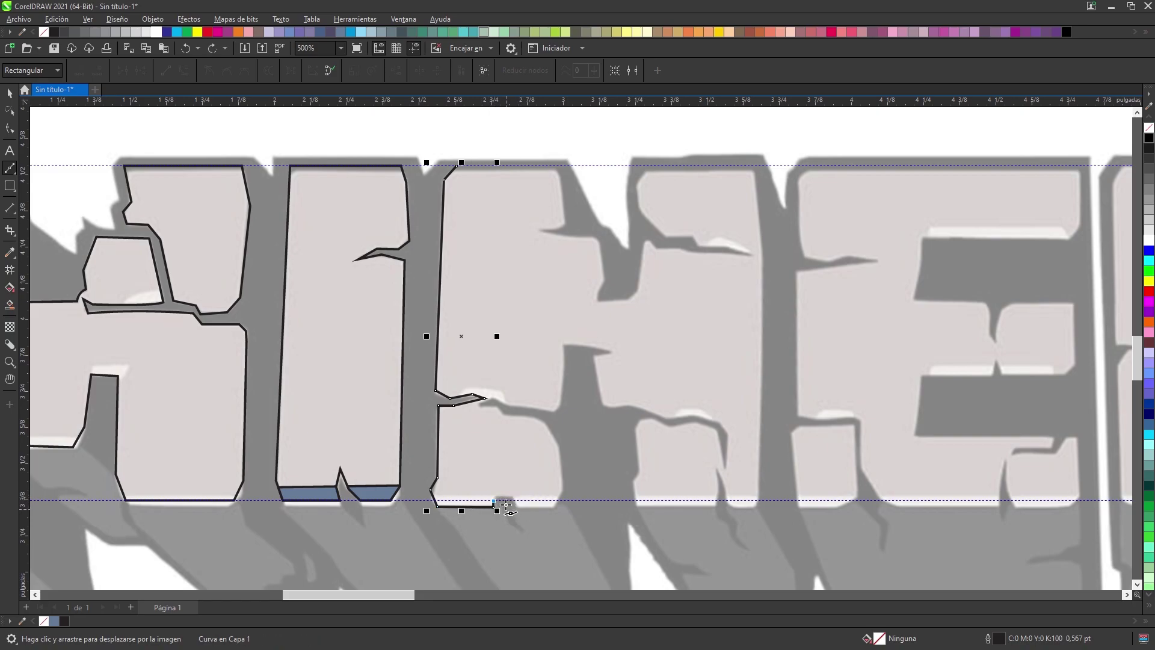
Step: Trace the notch in the N's left foot, the rest of its bottom edge and its right side
{"action": "left_click", "coordinate": [513, 494]}
{"action": "left_click", "coordinate": [519, 506]}
{"action": "left_click", "coordinate": [553, 510]}
{"action": "left_click", "coordinate": [563, 490]}
{"action": "left_click", "coordinate": [557, 444]}
Step: Trace the top of the N's left foot along the crack's lower side to the tip
{"action": "left_click", "coordinate": [543, 422]}
{"action": "left_click", "coordinate": [520, 415]}
{"action": "left_click", "coordinate": [502, 417]}
{"action": "left_click", "coordinate": [497, 409]}
{"action": "left_click", "coordinate": [476, 405]}
Step: Trace back along the crack's upper side and around the N's lower inner gap with its pointed crack
{"action": "left_click", "coordinate": [495, 398]}
{"action": "left_click", "coordinate": [560, 403]}
{"action": "left_click", "coordinate": [563, 343]}
{"action": "left_click_drag", "start_coordinate": [612, 350], "coordinate": [595, 355]}
{"action": "left_click", "coordinate": [592, 353]}
{"action": "left_click", "coordinate": [602, 404]}
Step: Trace the upper side of the crack above the N's right foot and down to its pointed end
{"action": "left_click", "coordinate": [611, 406]}
{"action": "left_click", "coordinate": [628, 403]}
{"action": "left_click", "coordinate": [664, 417]}
{"action": "left_click", "coordinate": [691, 415]}
{"action": "left_click", "coordinate": [720, 421]}
{"action": "left_click", "coordinate": [728, 431]}
{"action": "left_click", "coordinate": [725, 472]}
Step: Trace around the small block of the N's right foot and the split on its right side
{"action": "left_click", "coordinate": [635, 429]}
{"action": "left_click", "coordinate": [640, 471]}
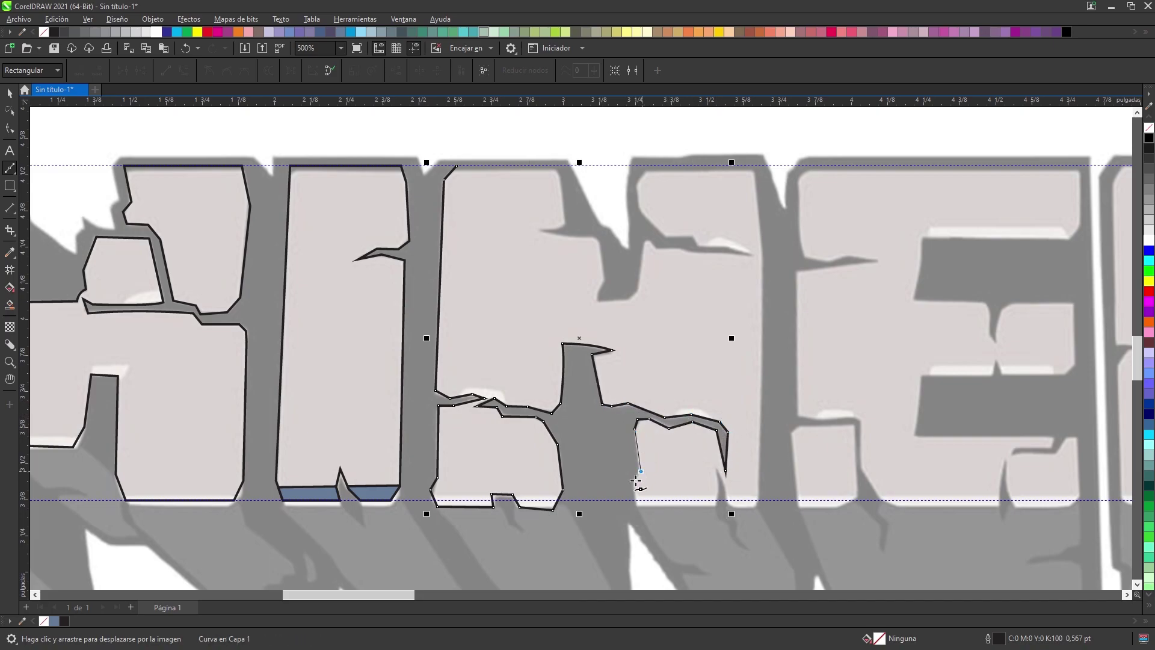
{"action": "left_click", "coordinate": [717, 505]}
{"action": "left_click", "coordinate": [720, 486]}
{"action": "left_click", "coordinate": [714, 462]}
{"action": "left_click", "coordinate": [728, 486]}
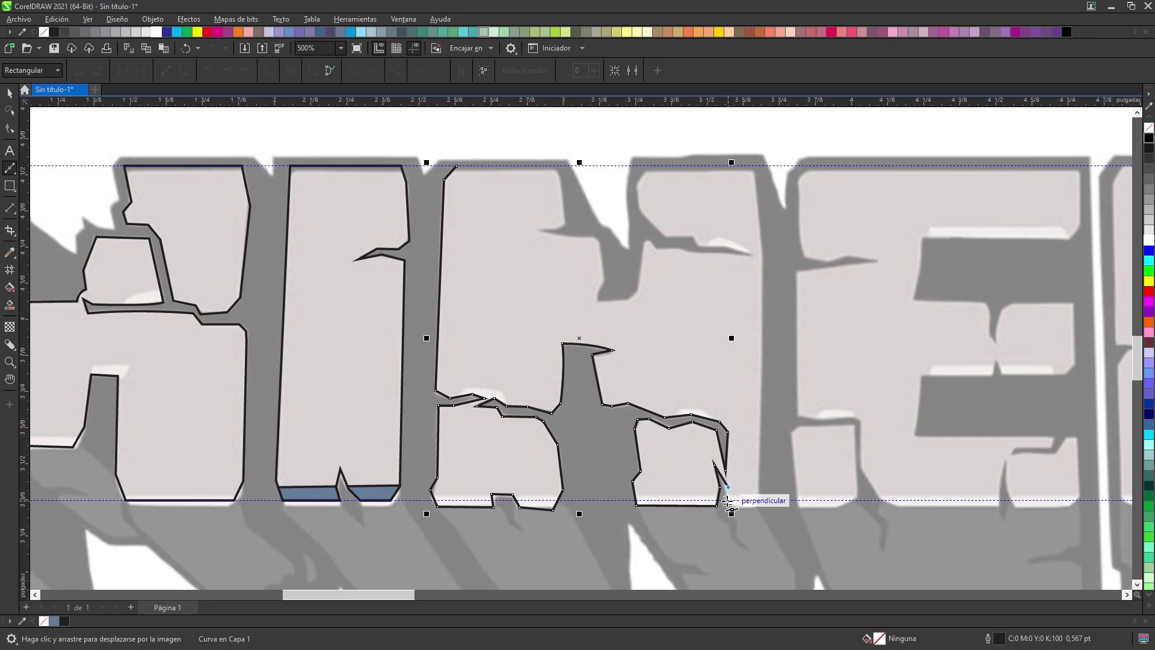
Step: Trace the bottom of the N's outer right strip, its right edge and the top of the right stem along the upper guide
{"action": "left_click", "coordinate": [732, 506]}
{"action": "left_click", "coordinate": [759, 507]}
{"action": "left_click", "coordinate": [762, 259]}
{"action": "left_click", "coordinate": [752, 165]}
{"action": "left_click", "coordinate": [648, 166]}
Step: Trace the left side of the N's upper-right block and the upper side of the crack beneath it to the tip
{"action": "left_click", "coordinate": [635, 179]}
{"action": "left_click", "coordinate": [637, 204]}
{"action": "left_click", "coordinate": [663, 233]}
{"action": "left_click", "coordinate": [694, 233]}
{"action": "left_click", "coordinate": [698, 244]}
{"action": "left_click", "coordinate": [730, 246]}
{"action": "left_click", "coordinate": [752, 255]}
Step: Trace back along the lower side of the upper-right crack and around the bottom of the N's upper inner gap
{"action": "left_click", "coordinate": [702, 253]}
{"action": "left_click", "coordinate": [678, 247]}
{"action": "left_click", "coordinate": [654, 247]}
{"action": "left_click", "coordinate": [647, 240]}
{"action": "left_click", "coordinate": [593, 301]}
{"action": "left_click", "coordinate": [596, 293]}
{"action": "left_click", "coordinate": [606, 279]}
Step: Trace the left side of the N's upper gap with its pointed crack and close the outline along the upper guide
{"action": "left_click", "coordinate": [600, 247]}
{"action": "left_click", "coordinate": [593, 235]}
{"action": "left_click", "coordinate": [568, 237]}
{"action": "left_click", "coordinate": [538, 229]}
{"action": "left_click", "coordinate": [562, 180]}
{"action": "left_click", "coordinate": [555, 165]}
{"action": "left_click", "coordinate": [456, 165]}
Step: Move the bottom nodes of the N's left foot up onto the baseline guide with the Shape tool
{"action": "scroll", "coordinate": [592, 498], "scroll_direction": "up", "scroll_amount": 3}
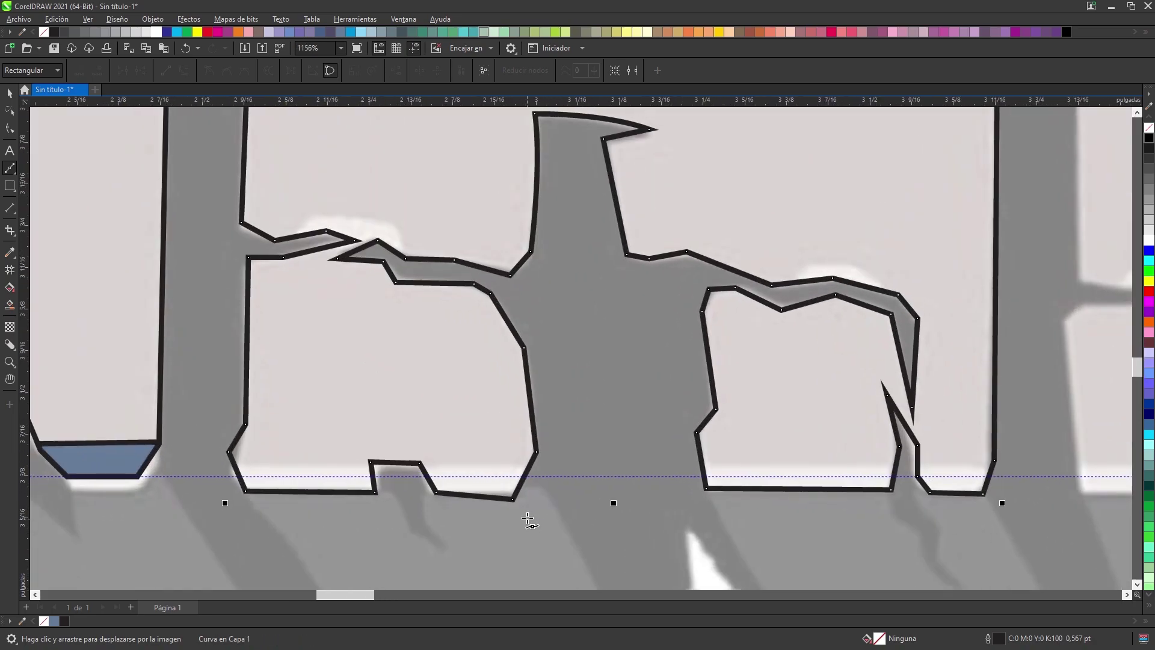
{"action": "key", "text": "F10"}
{"action": "left_click_drag", "start_coordinate": [246, 490], "coordinate": [246, 476]}
{"action": "mouse_move", "coordinate": [445, 471]}
{"action": "left_mouse_down"}
{"action": "mouse_move", "coordinate": [379, 468]}
{"action": "mouse_move", "coordinate": [451, 474]}
{"action": "left_mouse_up"}
{"action": "left_click", "coordinate": [445, 485]}
{"action": "left_click_drag", "start_coordinate": [309, 476], "coordinate": [308, 474]}
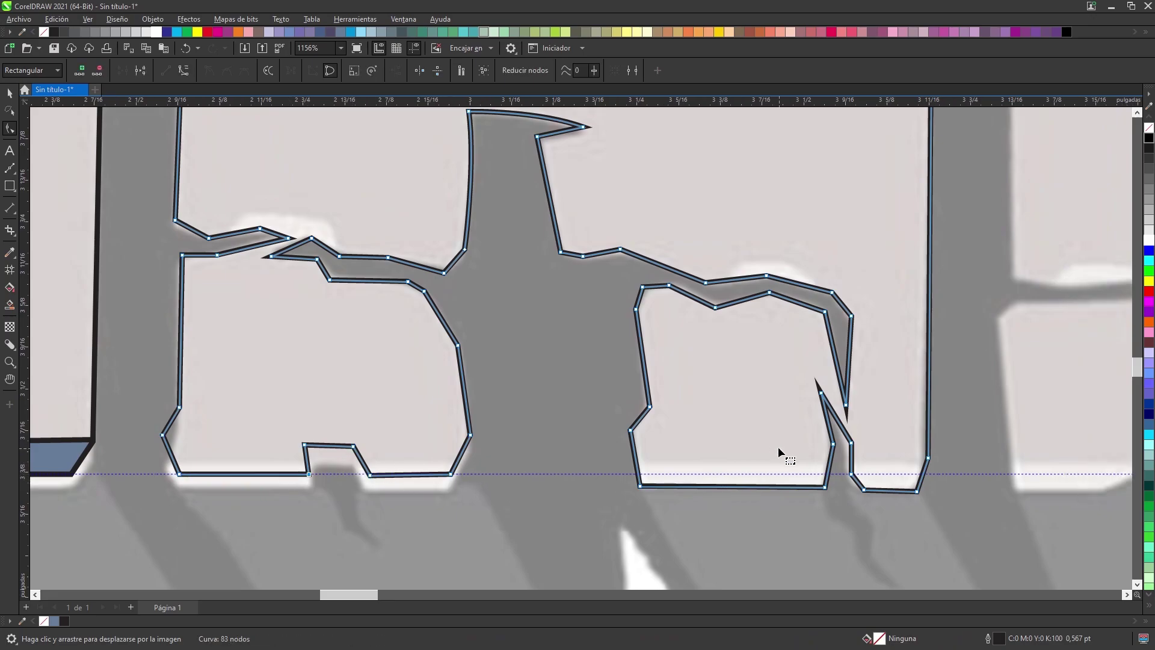
Step: Move the bottom nodes of the N's right foot and outer strip up onto the baseline guide
{"action": "scroll", "coordinate": [308, 474], "scroll_direction": "up", "scroll_amount": 4}
{"action": "scroll", "coordinate": [474, 485], "scroll_direction": "down", "scroll_amount": 5}
{"action": "scroll", "coordinate": [731, 498], "scroll_direction": "up", "scroll_amount": 2}
{"action": "left_click_drag", "start_coordinate": [731, 498], "coordinate": [518, 426]}
{"action": "left_click_drag", "start_coordinate": [394, 276], "coordinate": [809, 455]}
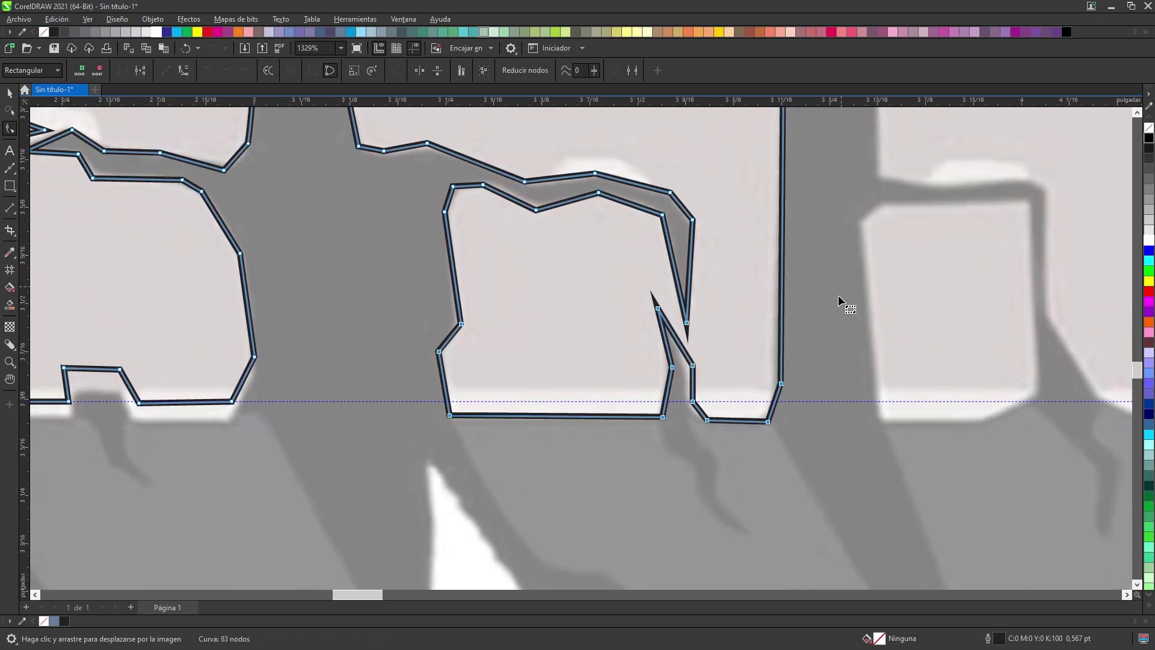
{"action": "left_click_drag", "start_coordinate": [449, 416], "coordinate": [450, 402]}
{"action": "left_click", "coordinate": [673, 383]}
{"action": "left_click", "coordinate": [710, 407]}
{"action": "left_click_drag", "start_coordinate": [708, 406], "coordinate": [770, 403]}
{"action": "scroll", "coordinate": [752, 409], "scroll_direction": "down", "scroll_amount": 5}
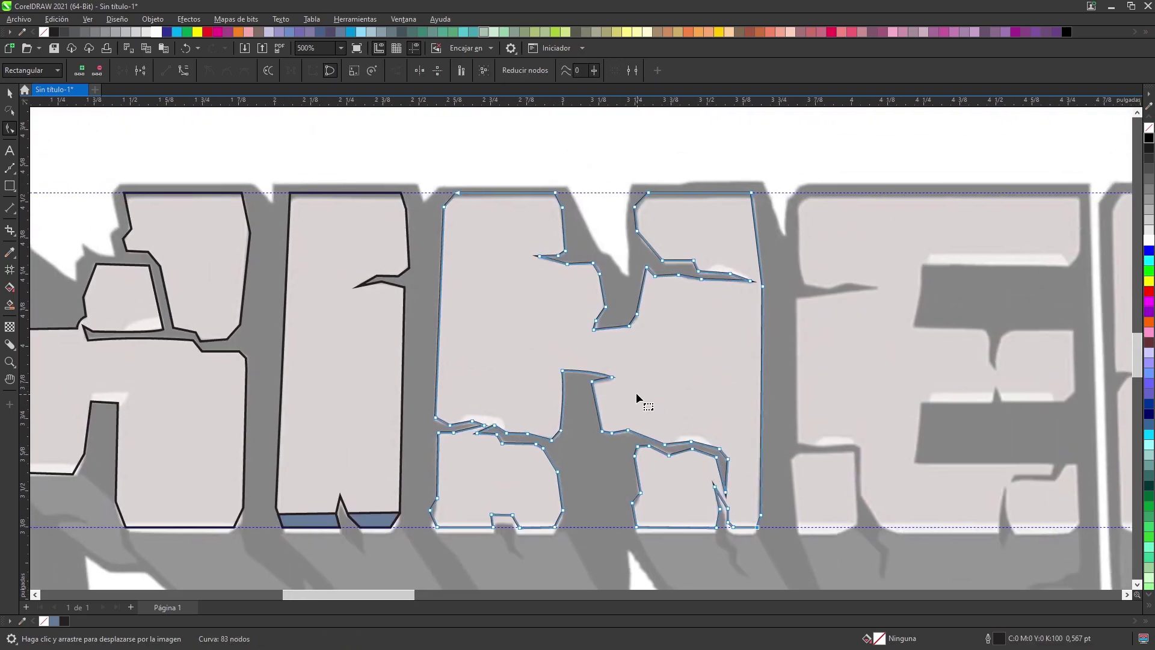
{"action": "left_click_drag", "start_coordinate": [293, 306], "coordinate": [664, 302]}
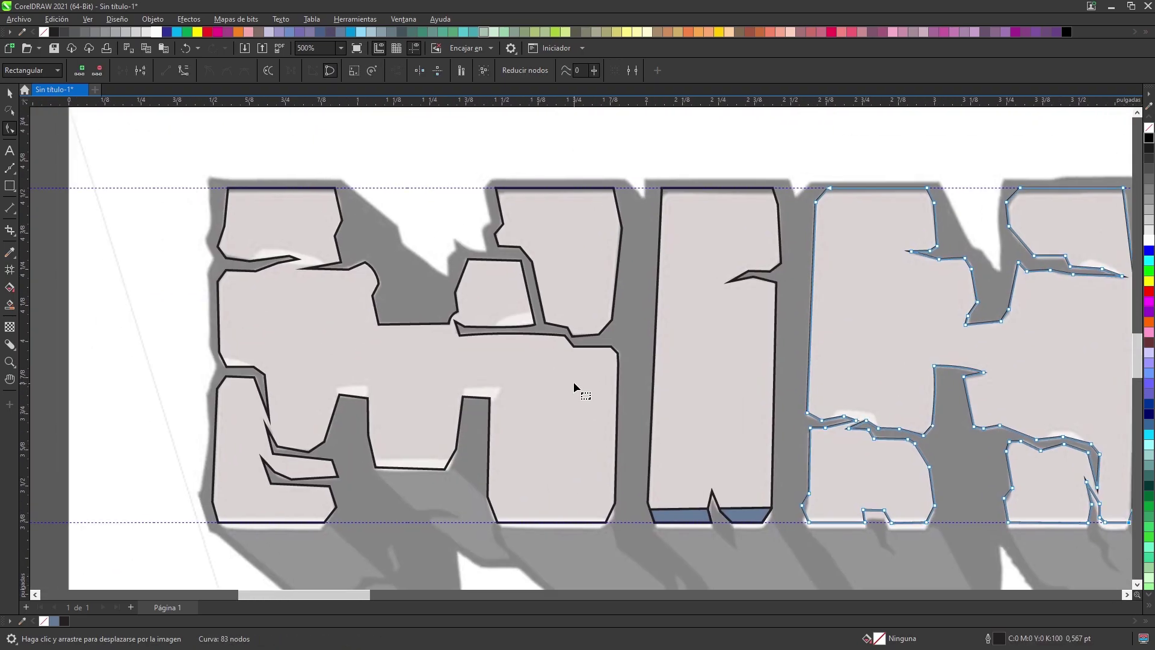
Step: Begin a Bézier helper line that outlines the highlight above the M's upper-left crack
{"action": "left_click", "coordinate": [10, 168]}
{"action": "left_click", "coordinate": [241, 270]}
{"action": "left_click", "coordinate": [260, 246]}
{"action": "left_click", "coordinate": [287, 249]}
{"action": "left_click", "coordinate": [314, 256]}
{"action": "left_click", "coordinate": [329, 264]}
{"action": "left_click", "coordinate": [278, 263]}
Step: Continue the helper line down the M to enclose the highlight at its left-side crack
{"action": "left_click", "coordinate": [260, 335]}
{"action": "left_click", "coordinate": [254, 367]}
{"action": "left_click", "coordinate": [209, 350]}
{"action": "left_click", "coordinate": [190, 412]}
Step: Extend the helper line around the highlights at the tops of the M's two lower gaps
{"action": "left_click", "coordinate": [341, 420]}
{"action": "left_click", "coordinate": [367, 386]}
{"action": "left_click", "coordinate": [361, 422]}
{"action": "left_click", "coordinate": [463, 396]}
{"action": "left_click", "coordinate": [463, 389]}
{"action": "left_click", "coordinate": [505, 386]}
{"action": "left_click", "coordinate": [489, 408]}
Step: Outline the highlight of the M's small inner block and run the helper line across the bottom of both feet
{"action": "left_click", "coordinate": [543, 421]}
{"action": "left_click", "coordinate": [532, 368]}
{"action": "left_click", "coordinate": [493, 327]}
{"action": "left_click", "coordinate": [499, 316]}
{"action": "left_click", "coordinate": [563, 308]}
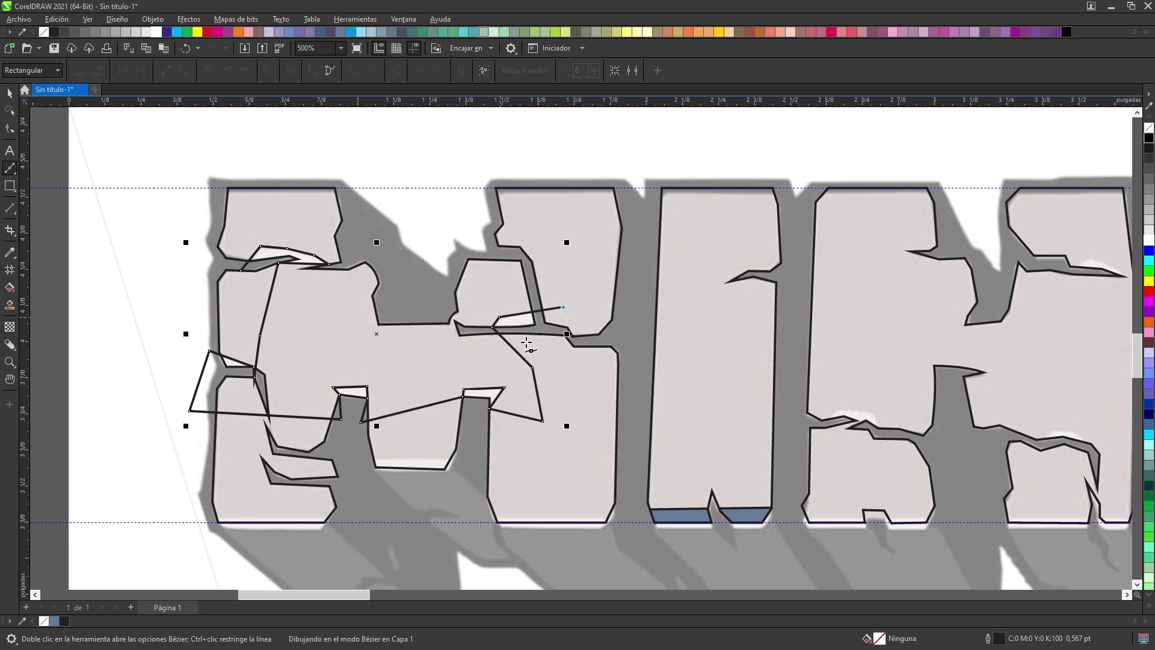
{"action": "left_click", "coordinate": [629, 500]}
{"action": "left_click", "coordinate": [612, 512]}
{"action": "left_click", "coordinate": [201, 514]}
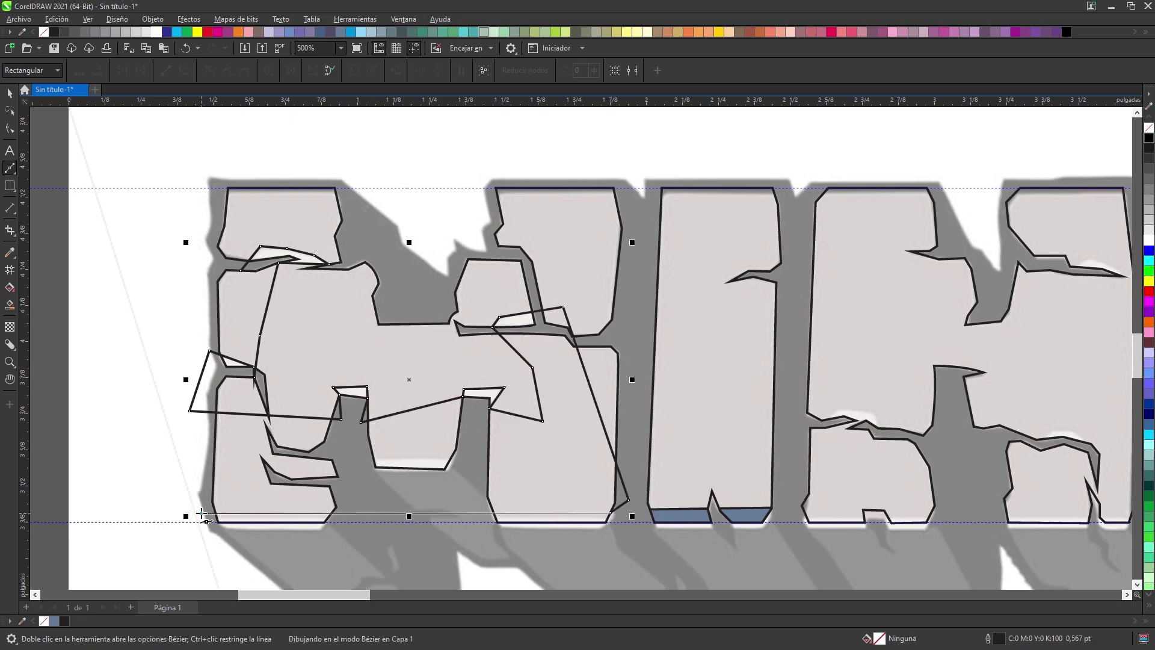
Step: Smart-fill the M's highlight areas in blue-grey: both feet, both lower gaps, the inner block, and the left and upper-left cracks
{"action": "left_click", "coordinate": [10, 305]}
{"action": "left_click", "coordinate": [271, 517]}
{"action": "left_click", "coordinate": [550, 518]}
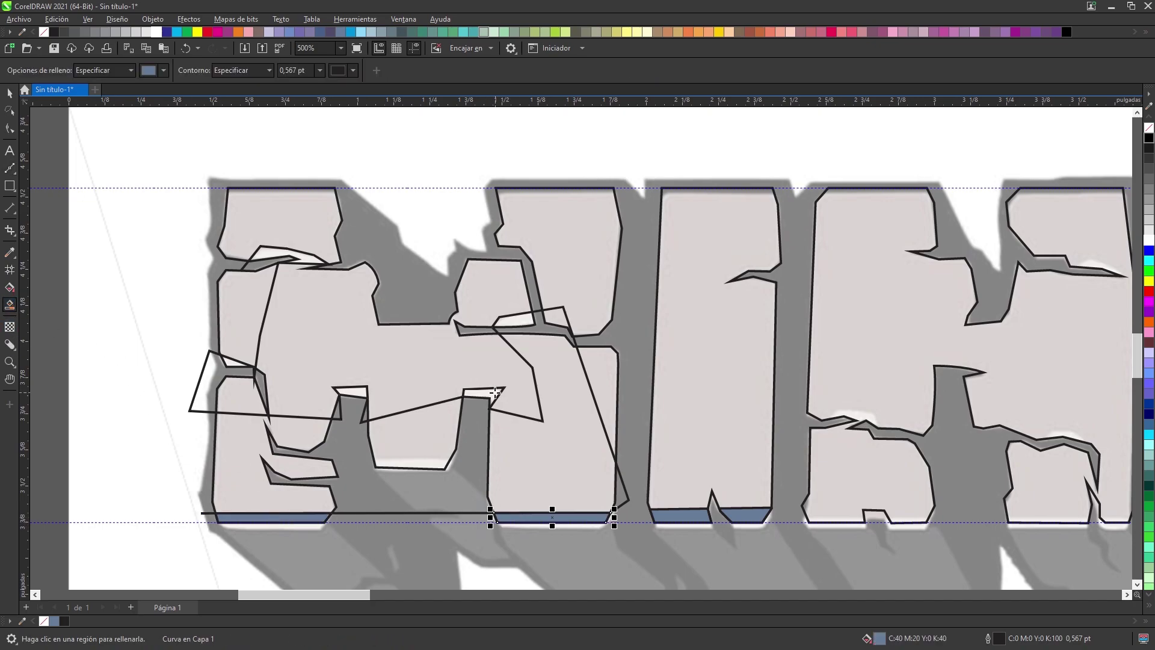
{"action": "left_click", "coordinate": [481, 392]}
{"action": "left_click", "coordinate": [520, 320]}
{"action": "left_click", "coordinate": [351, 391]}
{"action": "left_click", "coordinate": [233, 360]}
{"action": "left_click", "coordinate": [295, 255]}
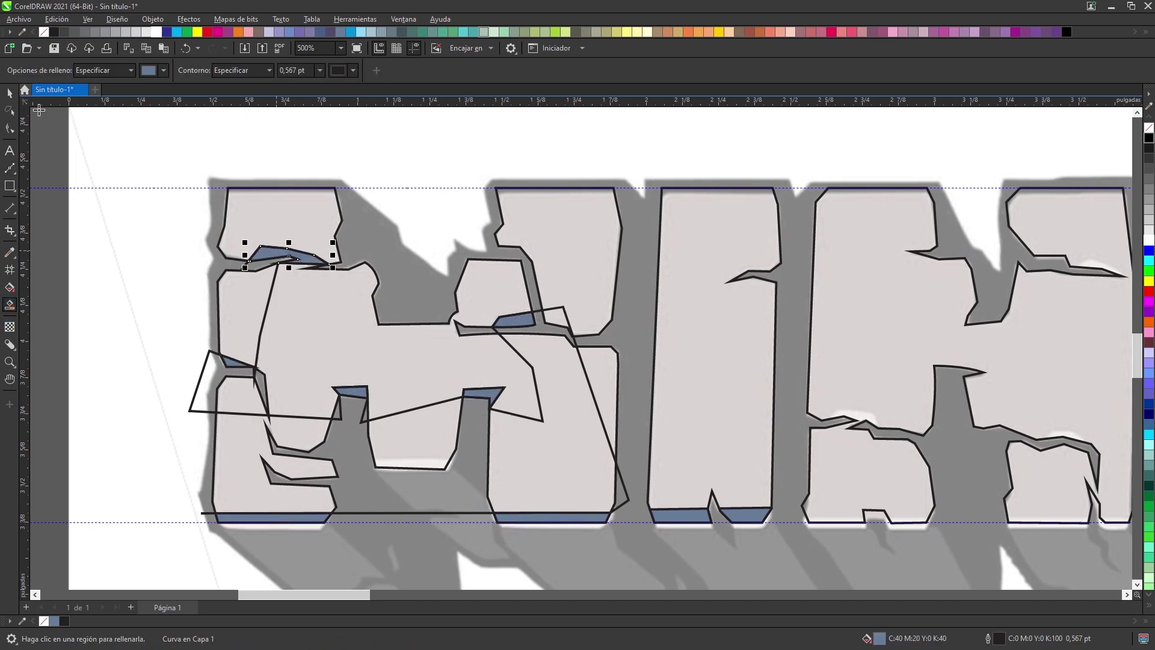
Step: Delete the Bézier helper line crossing the M
{"action": "key", "text": "space"}
{"action": "left_click", "coordinate": [208, 412]}
{"action": "key", "text": "Delete"}
Step: Begin a Bézier helper line on the N that outlines the highlight above its lower-left crack
{"action": "left_click_drag", "start_coordinate": [993, 368], "coordinate": [502, 364]}
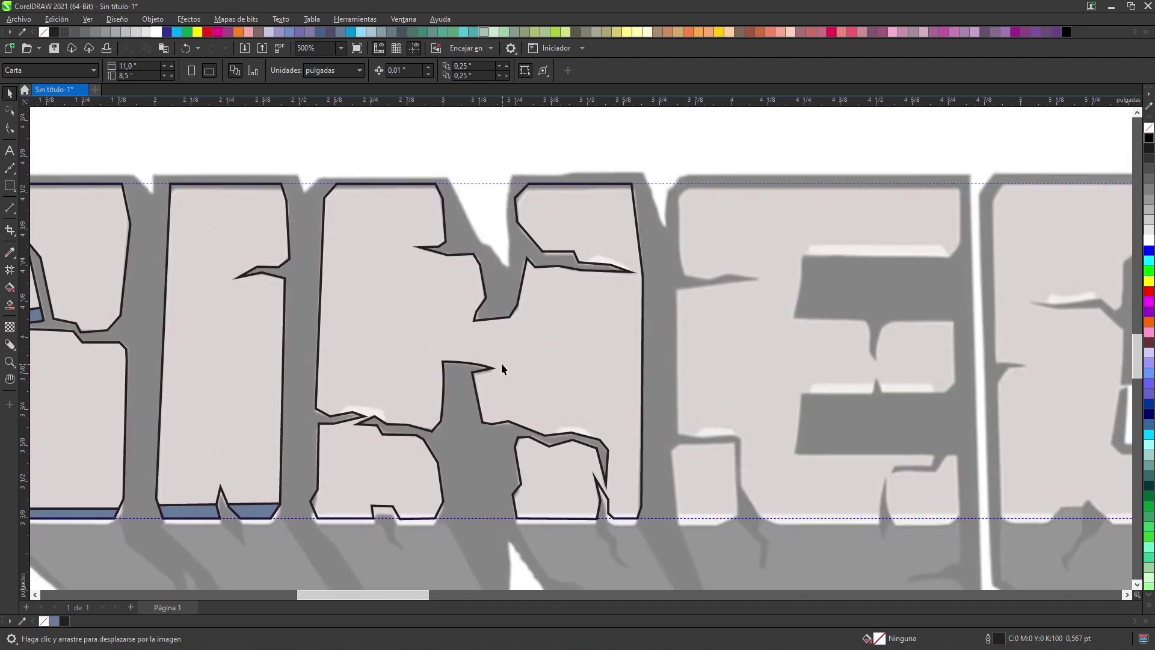
{"action": "left_click", "coordinate": [9, 169]}
{"action": "left_click", "coordinate": [338, 415]}
{"action": "left_click", "coordinate": [347, 404]}
{"action": "left_click", "coordinate": [382, 409]}
{"action": "left_click", "coordinate": [391, 428]}
{"action": "left_click", "coordinate": [348, 427]}
Step: Continue the helper line across the N's feet and up its right side to outline the upper-right crack highlight
{"action": "left_click", "coordinate": [309, 417]}
{"action": "left_click", "coordinate": [304, 514]}
{"action": "left_click", "coordinate": [454, 510]}
{"action": "left_click", "coordinate": [502, 510]}
{"action": "left_click", "coordinate": [654, 510]}
{"action": "left_click", "coordinate": [653, 282]}
{"action": "left_click", "coordinate": [631, 272]}
{"action": "left_click", "coordinate": [602, 251]}
{"action": "left_click", "coordinate": [584, 262]}
Step: Smart-fill the N's highlight areas in blue-grey along its feet and at the lower-left and upper-right cracks
{"action": "left_click", "coordinate": [10, 304]}
{"action": "left_click", "coordinate": [343, 515]}
{"action": "left_click", "coordinate": [418, 515]}
{"action": "left_click", "coordinate": [366, 415]}
{"action": "left_click", "coordinate": [557, 515]}
{"action": "left_click", "coordinate": [624, 515]}
{"action": "left_click", "coordinate": [589, 262]}
Step: Delete the Bézier helper line crossing the N
{"action": "left_click", "coordinate": [9, 98]}
{"action": "left_click", "coordinate": [655, 334]}
{"action": "key", "text": "Delete"}
Step: Move the faded Minecraft bitmap copy off the page to its left side, leaving the traced letters in place
{"action": "scroll", "coordinate": [600, 363], "scroll_direction": "down", "scroll_amount": 10}
{"action": "scroll", "coordinate": [547, 371], "scroll_direction": "down", "scroll_amount": 1}
{"action": "right_click", "coordinate": [574, 365]}
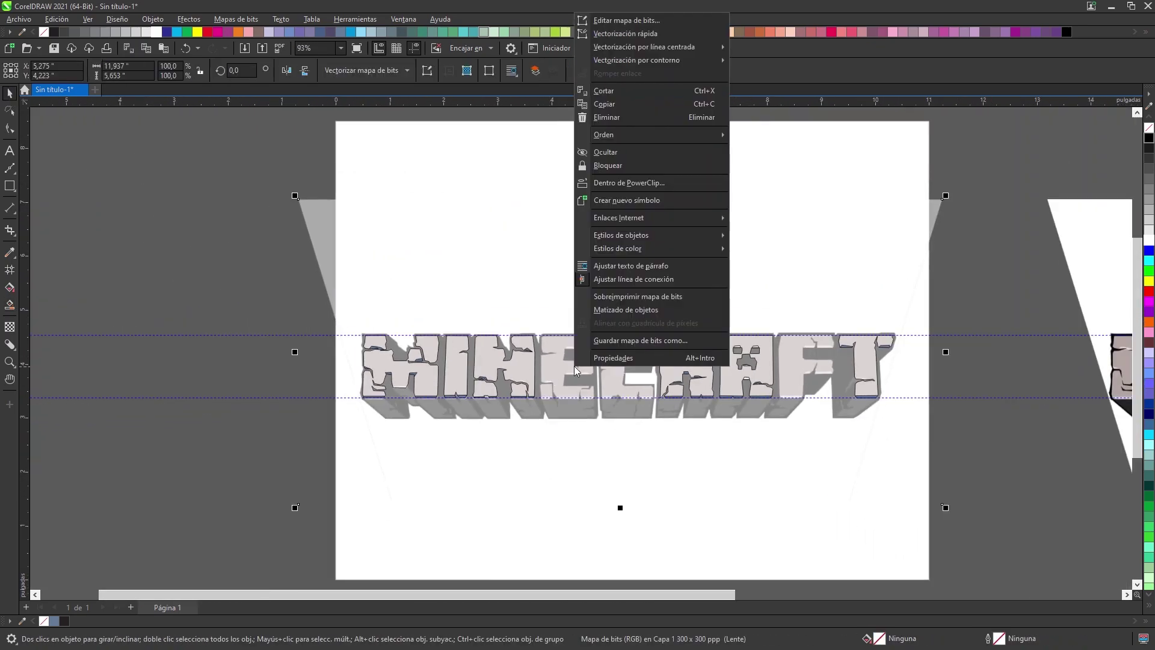
{"action": "left_click", "coordinate": [632, 164]}
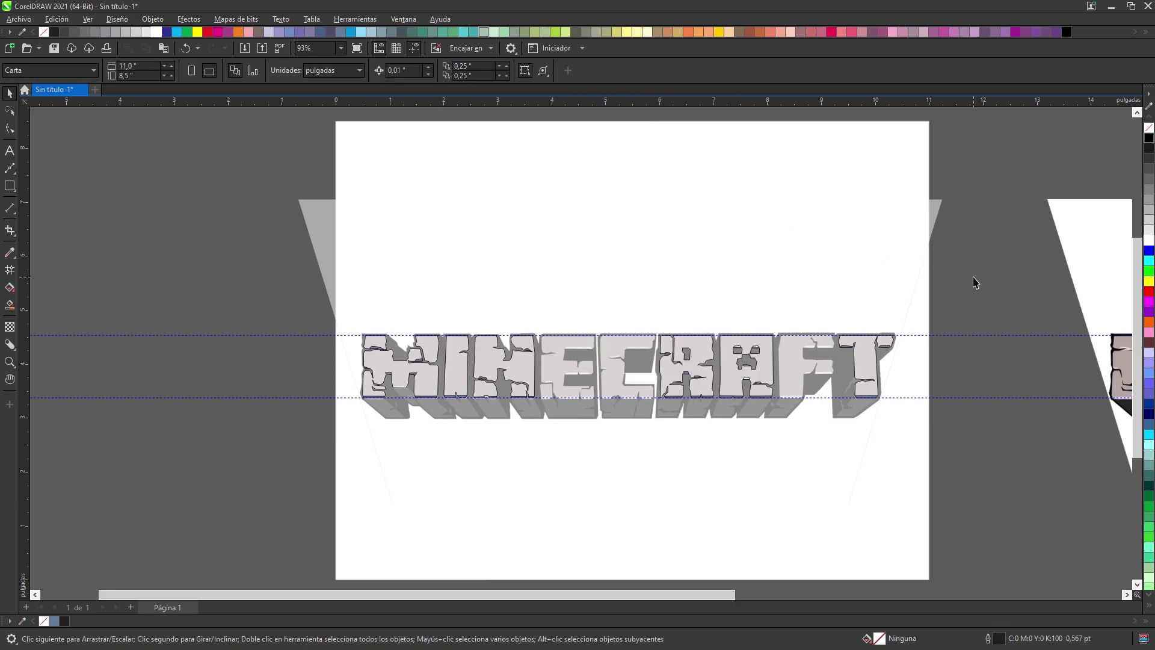
{"action": "left_click_drag", "start_coordinate": [972, 283], "coordinate": [942, 279]}
{"action": "left_click_drag", "start_coordinate": [864, 261], "coordinate": [193, 258]}
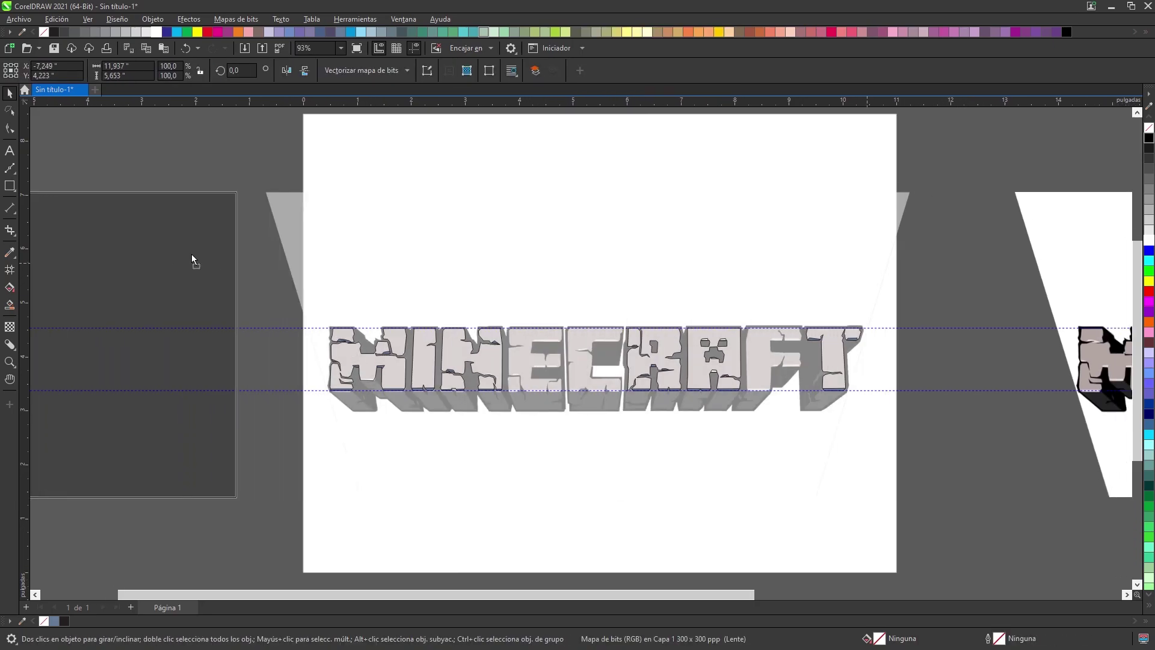
Step: Skew the traced M and I slightly so that both letters stand upright
{"action": "scroll", "coordinate": [483, 377], "scroll_direction": "up", "scroll_amount": 2}
{"action": "scroll", "coordinate": [483, 377], "scroll_direction": "down", "scroll_amount": 2}
{"action": "scroll", "coordinate": [232, 399], "scroll_direction": "up", "scroll_amount": 2}
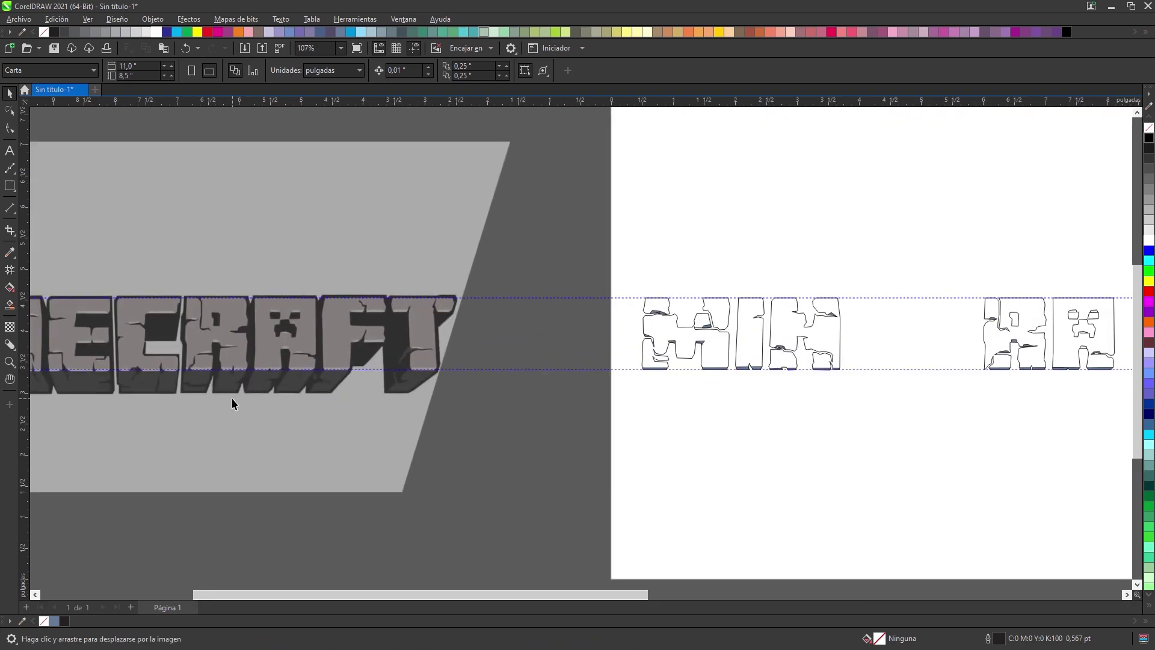
{"action": "scroll", "coordinate": [741, 338], "scroll_direction": "down", "scroll_amount": 1}
{"action": "scroll", "coordinate": [741, 334], "scroll_direction": "up", "scroll_amount": 2}
{"action": "left_click_drag", "start_coordinate": [971, 354], "coordinate": [589, 344]}
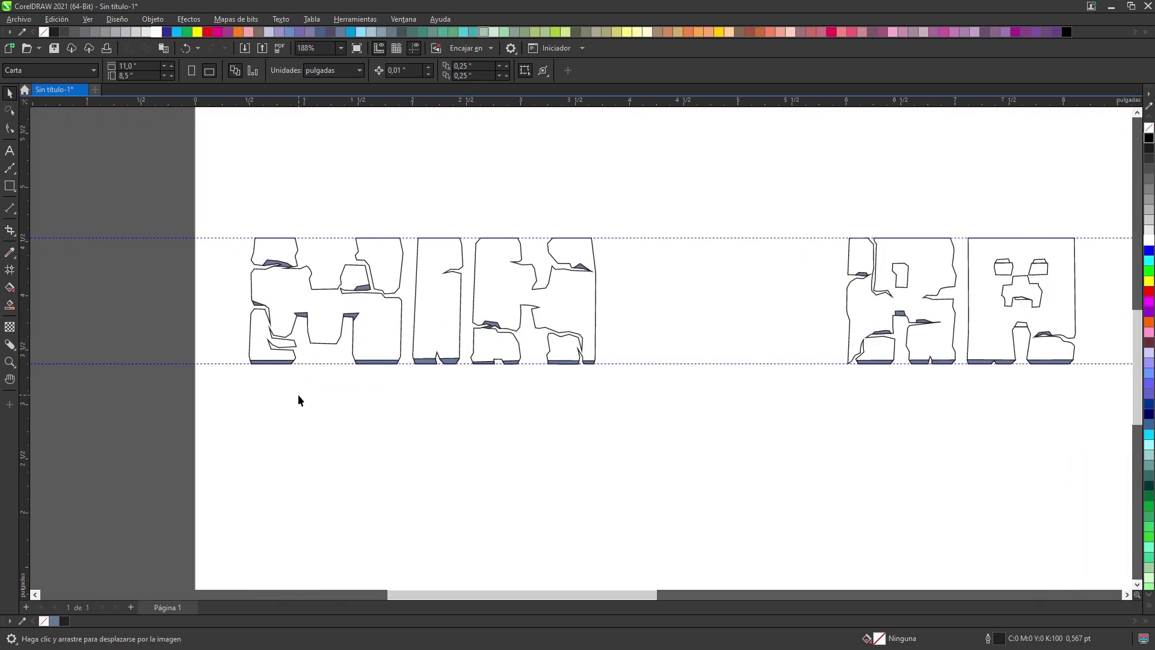
{"action": "scroll", "coordinate": [276, 380], "scroll_direction": "up", "scroll_amount": 1}
{"action": "mouse_move", "coordinate": [199, 383]}
{"action": "left_mouse_down"}
{"action": "mouse_move", "coordinate": [191, 454]}
{"action": "mouse_move", "coordinate": [421, 303]}
{"action": "left_mouse_up"}
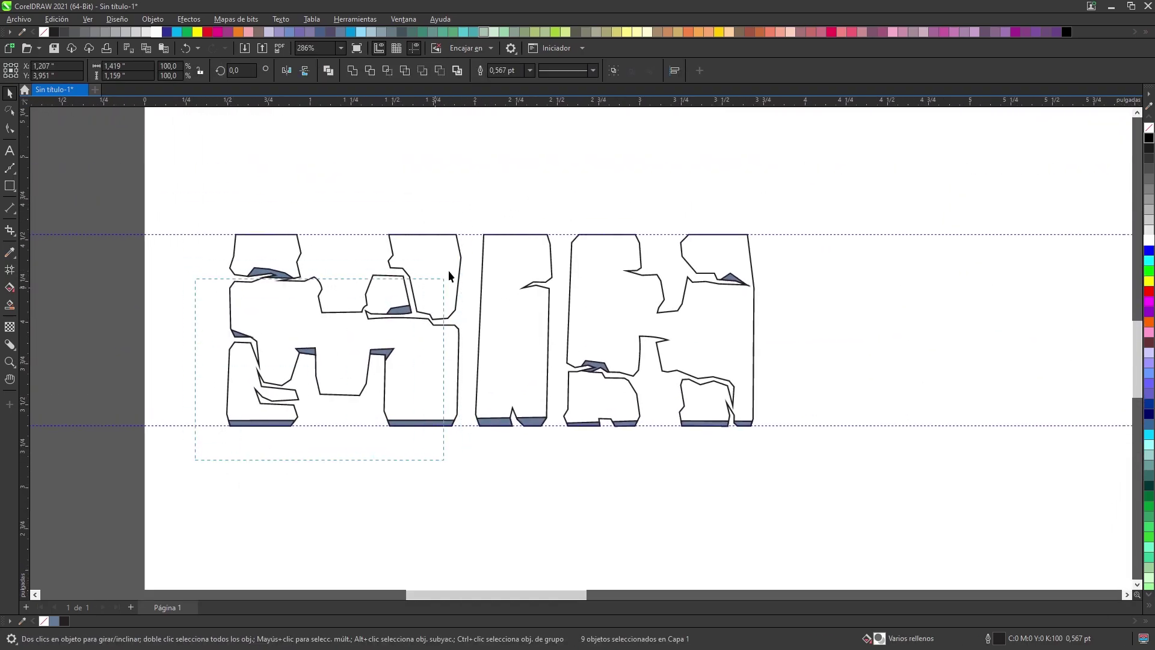
{"action": "scroll", "coordinate": [321, 267], "scroll_direction": "up", "scroll_amount": 1}
{"action": "left_click", "coordinate": [495, 266]}
{"action": "mouse_move", "coordinate": [441, 205]}
{"action": "left_mouse_down"}
{"action": "mouse_move", "coordinate": [423, 193]}
{"action": "mouse_move", "coordinate": [434, 202]}
{"action": "left_mouse_up"}
{"action": "left_click", "coordinate": [747, 175]}
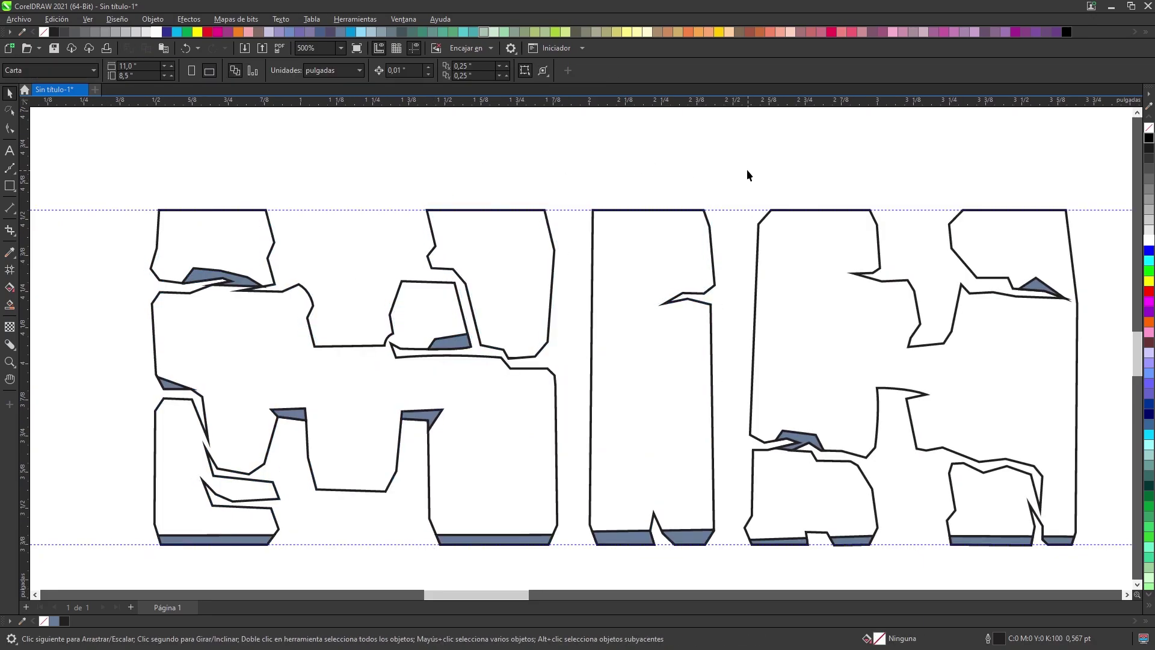
Step: Place a vertical guide at 2 inches along the left edge of the I
{"action": "left_click", "coordinate": [557, 495]}
{"action": "left_click", "coordinate": [673, 263]}
{"action": "scroll", "coordinate": [474, 292], "scroll_direction": "down", "scroll_amount": 2}
{"action": "left_click_drag", "start_coordinate": [474, 291], "coordinate": [347, 336]}
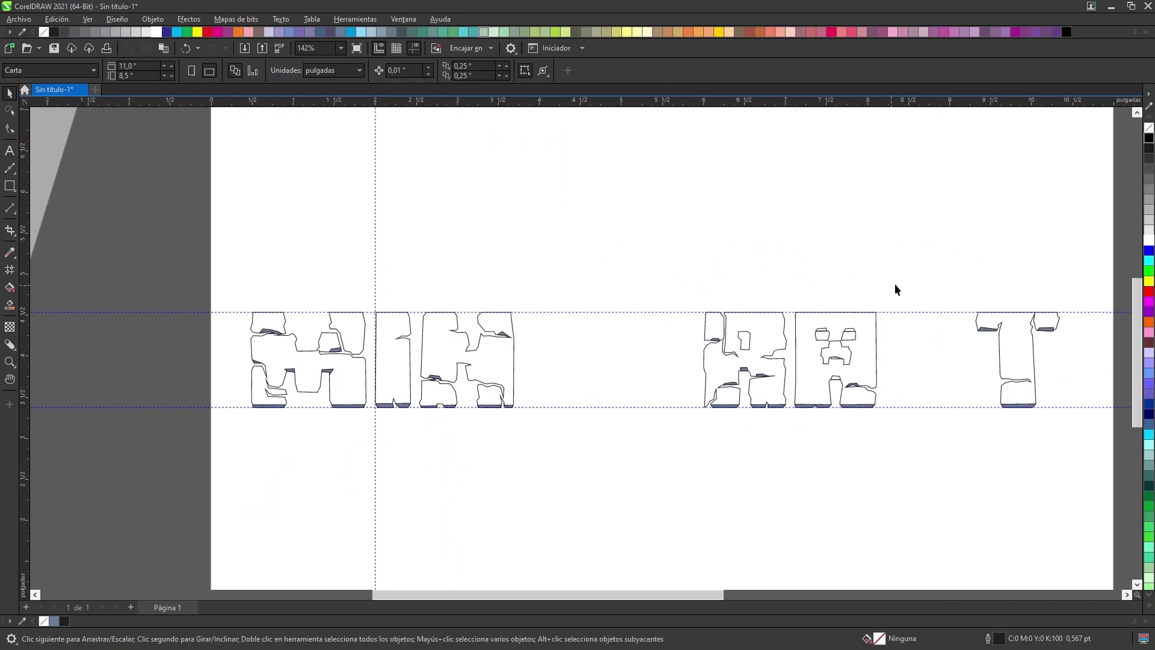
Step: Move the A to the left of the R and bring the T close to the R's right side
{"action": "left_click_drag", "start_coordinate": [778, 446], "coordinate": [777, 446]}
{"action": "scroll", "coordinate": [822, 364], "scroll_direction": "up", "scroll_amount": 1}
{"action": "left_click_drag", "start_coordinate": [882, 394], "coordinate": [537, 388]}
{"action": "scroll", "coordinate": [537, 388], "scroll_direction": "down", "scroll_amount": 1}
{"action": "left_click", "coordinate": [842, 479]}
{"action": "left_click_drag", "start_coordinate": [842, 479], "coordinate": [996, 299]}
{"action": "left_click_drag", "start_coordinate": [932, 362], "coordinate": [715, 365]}
{"action": "left_click", "coordinate": [674, 379]}
{"action": "left_click_drag", "start_coordinate": [593, 376], "coordinate": [662, 377]}
Step: Move the I and the M across the page to follow the T
{"action": "left_click_drag", "start_coordinate": [305, 447], "coordinate": [223, 298]}
{"action": "left_click_drag", "start_coordinate": [138, 356], "coordinate": [923, 356]}
{"action": "scroll", "coordinate": [918, 395], "scroll_direction": "right", "scroll_amount": 3}
{"action": "left_click_drag", "start_coordinate": [723, 374], "coordinate": [720, 374]}
{"action": "left_click_drag", "start_coordinate": [997, 462], "coordinate": [748, 296]}
{"action": "scroll", "coordinate": [754, 361], "scroll_direction": "up", "scroll_amount": 8}
{"action": "left_click_drag", "start_coordinate": [808, 366], "coordinate": [771, 366]}
Step: Shift the I and M together closer to the T to tighten the letter spacing
{"action": "scroll", "coordinate": [760, 364], "scroll_direction": "down", "scroll_amount": 7}
{"action": "scroll", "coordinate": [748, 369], "scroll_direction": "down", "scroll_amount": 2}
{"action": "left_click_drag", "start_coordinate": [987, 276], "coordinate": [698, 430]}
{"action": "scroll", "coordinate": [714, 335], "scroll_direction": "up", "scroll_amount": 11}
{"action": "left_click_drag", "start_coordinate": [714, 335], "coordinate": [697, 341]}
{"action": "scroll", "coordinate": [697, 341], "scroll_direction": "down", "scroll_amount": 5}
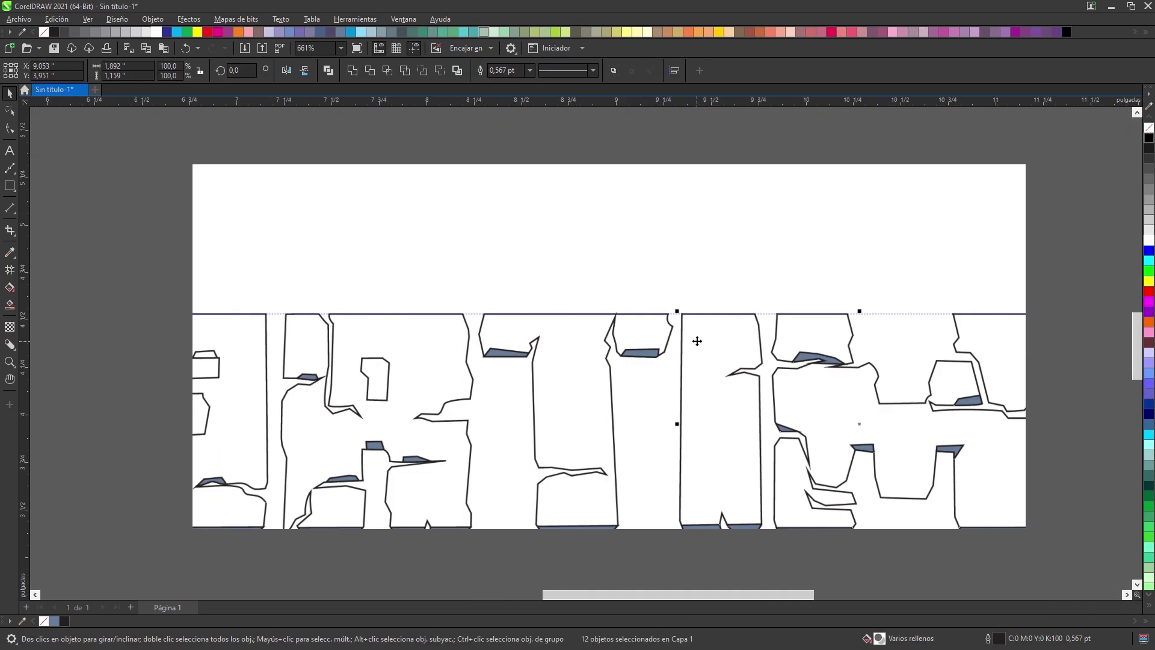
Step: Place a copy of the A, with its face and highlights, directly after the M
{"action": "scroll", "coordinate": [697, 341], "scroll_direction": "down", "scroll_amount": 3}
{"action": "left_click_drag", "start_coordinate": [409, 282], "coordinate": [261, 436]}
{"action": "left_click_drag", "start_coordinate": [387, 442], "coordinate": [519, 298]}
{"action": "left_click_drag", "start_coordinate": [513, 366], "coordinate": [877, 367]}
Step: Place the N after the second A and move the whole row of letters left on the page
{"action": "left_click_drag", "start_coordinate": [954, 300], "coordinate": [421, 448]}
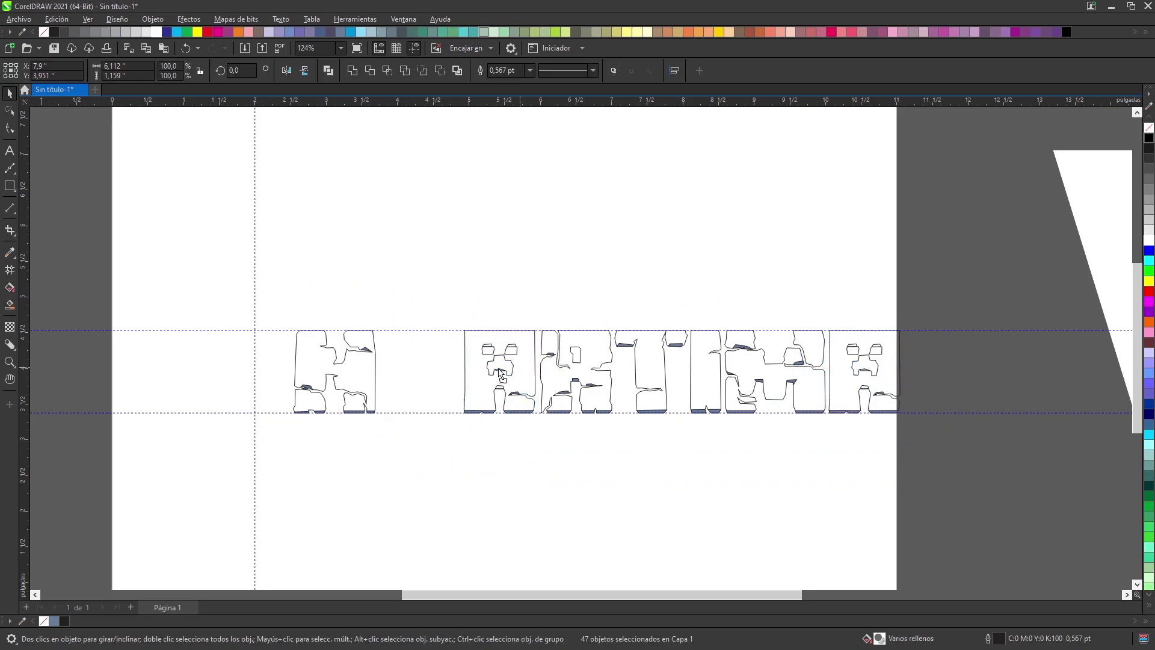
{"action": "left_click_drag", "start_coordinate": [513, 366], "coordinate": [437, 365]}
{"action": "left_click", "coordinate": [382, 317]}
{"action": "left_click_drag", "start_coordinate": [311, 378], "coordinate": [844, 371]}
{"action": "left_click_drag", "start_coordinate": [968, 290], "coordinate": [367, 445]}
{"action": "left_click_drag", "start_coordinate": [612, 362], "coordinate": [404, 362]}
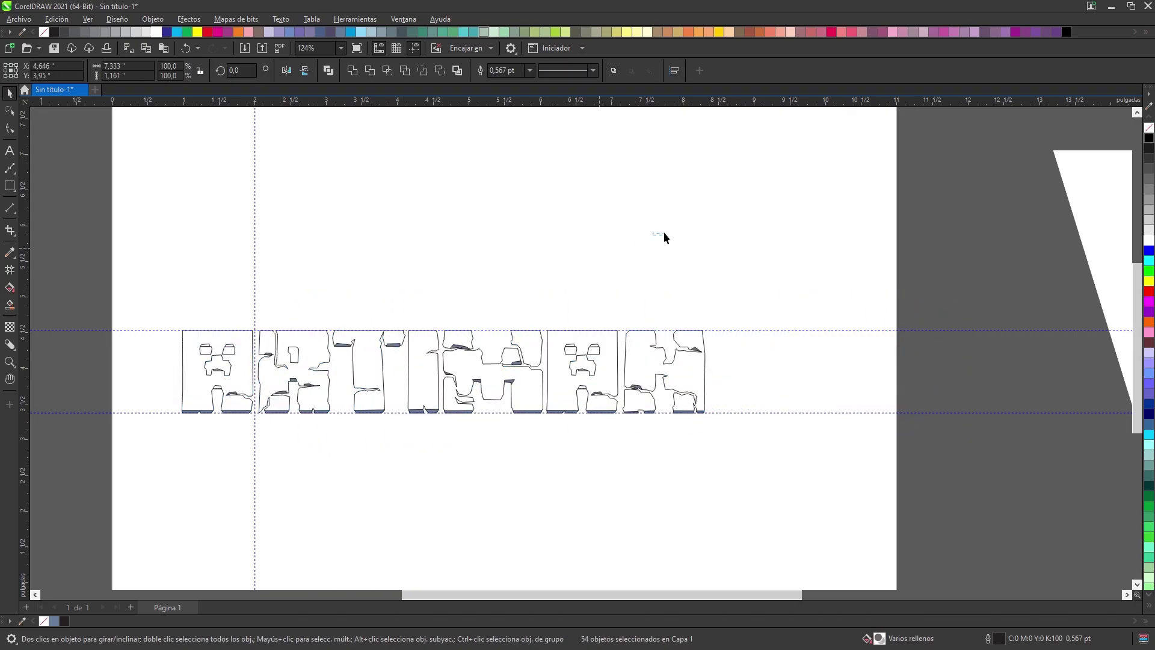
Step: Place another copy of the A after the N to end the word
{"action": "left_click", "coordinate": [661, 234]}
{"action": "scroll", "coordinate": [618, 372], "scroll_direction": "up", "scroll_amount": 5}
{"action": "left_click_drag", "start_coordinate": [572, 405], "coordinate": [1002, 401]}
{"action": "key", "text": "Escape"}
{"action": "scroll", "coordinate": [795, 384], "scroll_direction": "down", "scroll_amount": 4}
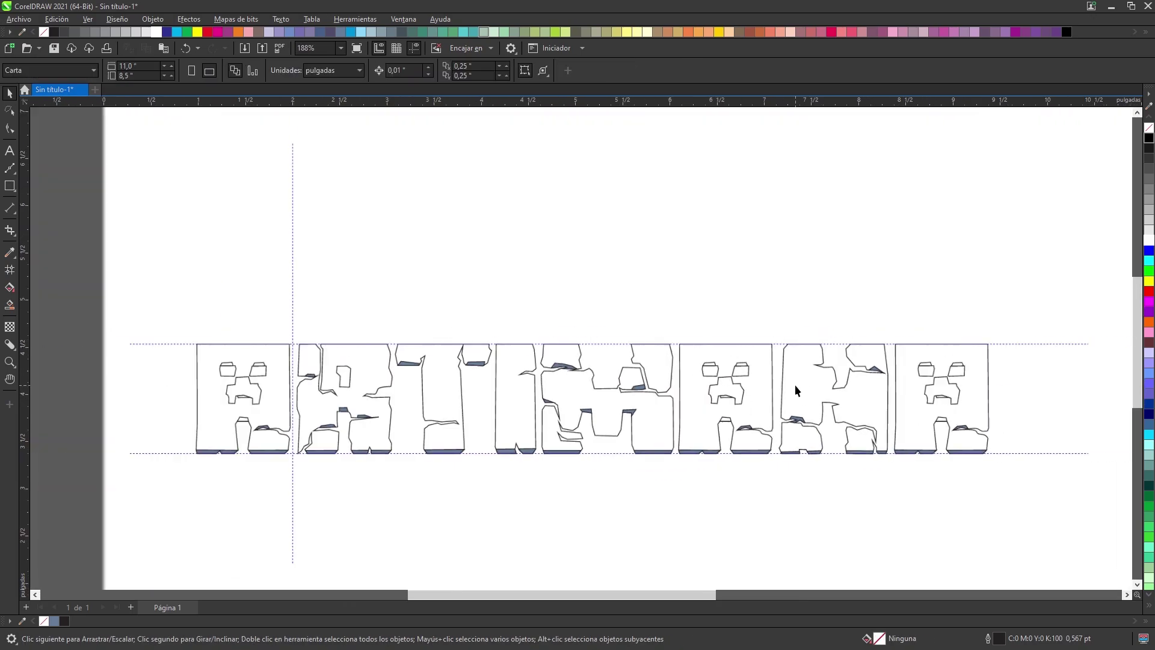
Step: Draw a closed, stepped tilde outline above the N with the Bézier tool
{"action": "scroll", "coordinate": [503, 331], "scroll_direction": "up", "scroll_amount": 2}
{"action": "left_click_drag", "start_coordinate": [864, 338], "coordinate": [630, 328]}
{"action": "scroll", "coordinate": [670, 337], "scroll_direction": "down", "scroll_amount": 2}
{"action": "left_click_drag", "start_coordinate": [371, 313], "coordinate": [405, 312]}
{"action": "scroll", "coordinate": [760, 316], "scroll_direction": "up", "scroll_amount": 8}
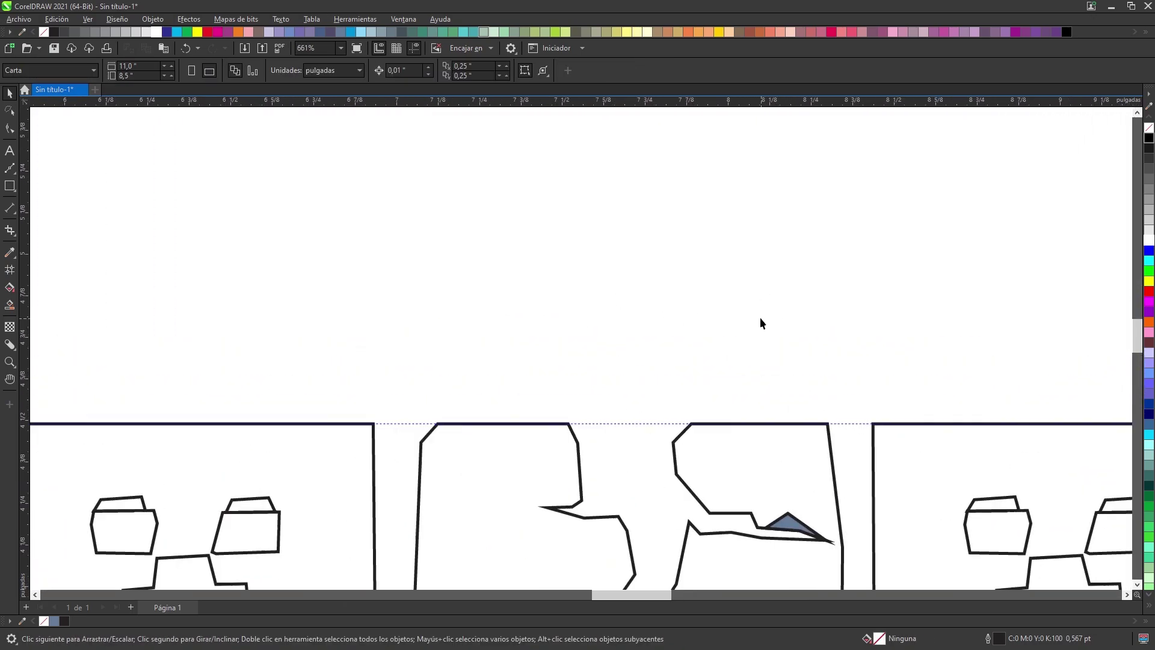
{"action": "left_click", "coordinate": [9, 168]}
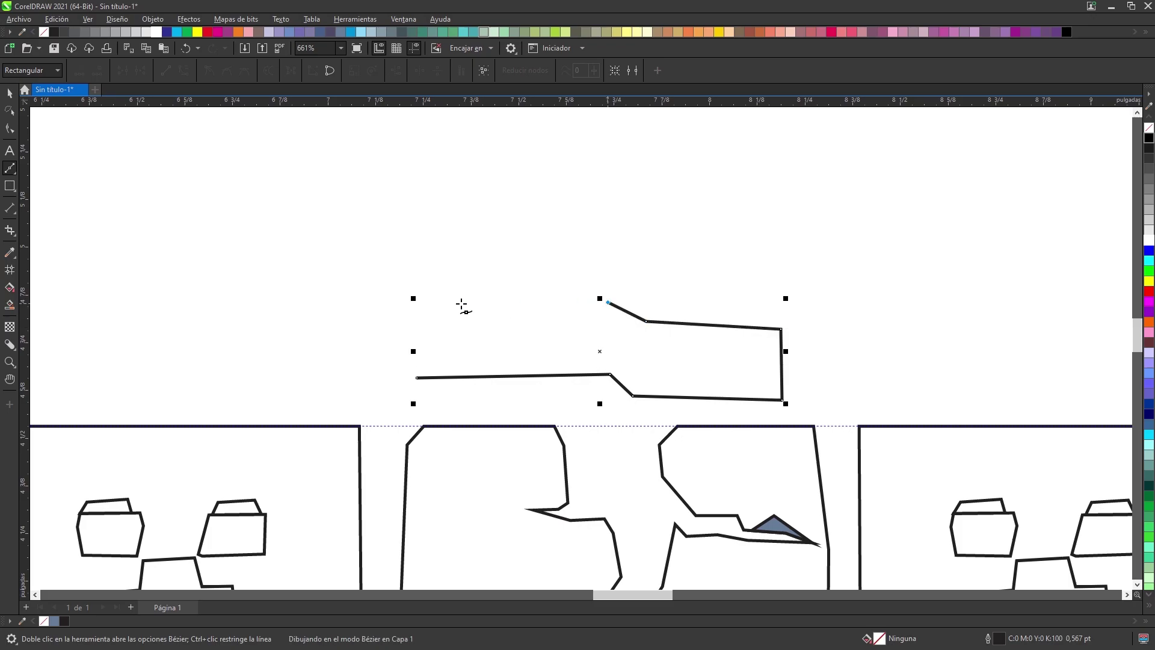
{"action": "left_click", "coordinate": [417, 378]}
Step: Bevel the tilde's left corners and reshape its right end by adding and moving nodes with the Shape tool
{"action": "scroll", "coordinate": [634, 343], "scroll_direction": "up", "scroll_amount": 1}
{"action": "left_click_drag", "start_coordinate": [634, 343], "coordinate": [588, 352]}
{"action": "key", "text": "F10"}
{"action": "left_click_drag", "start_coordinate": [725, 296], "coordinate": [793, 438]}
{"action": "left_click_drag", "start_coordinate": [334, 250], "coordinate": [282, 404]}
{"action": "left_click_drag", "start_coordinate": [791, 329], "coordinate": [807, 348]}
{"action": "double_click", "coordinate": [798, 347]}
{"action": "left_click_drag", "start_coordinate": [527, 327], "coordinate": [346, 282]}
Step: Draw a closed, curved crack shape over the tilde's lower middle with the Freehand tool
{"action": "left_click", "coordinate": [8, 170]}
{"action": "left_click", "coordinate": [10, 169]}
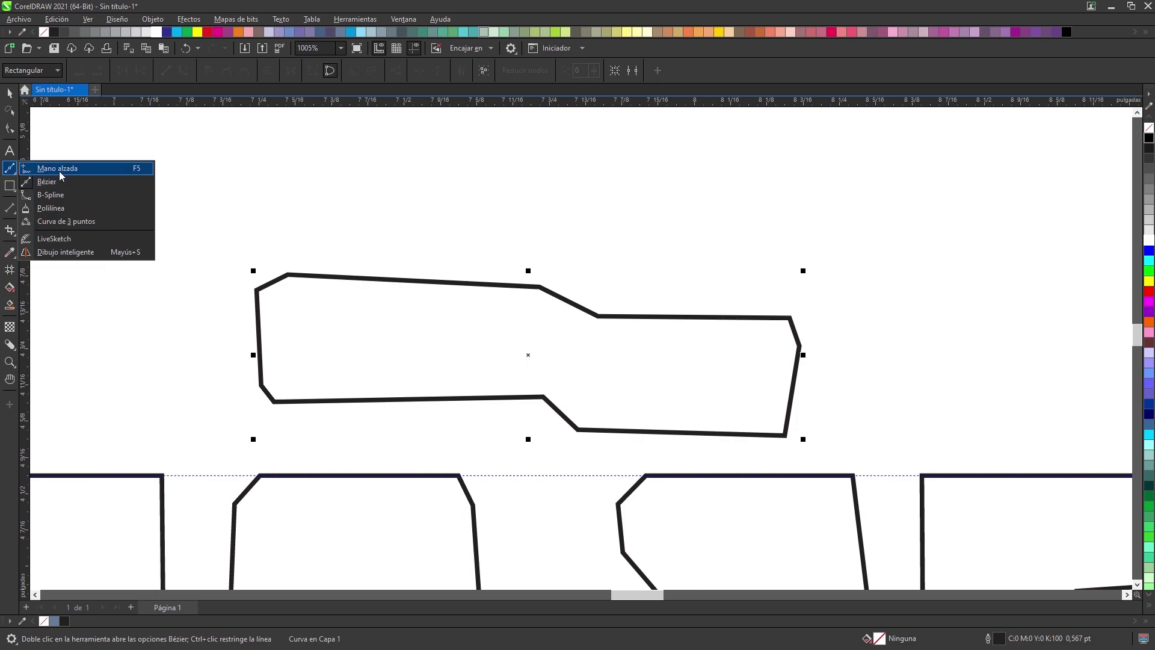
{"action": "left_click", "coordinate": [57, 169]}
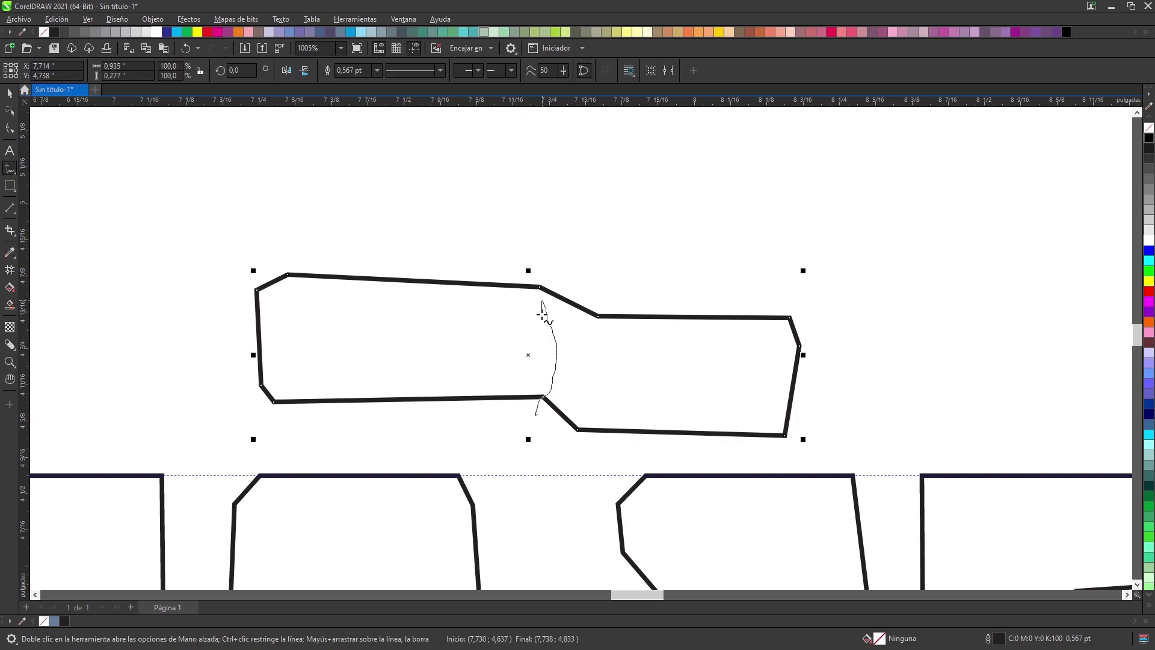
{"action": "mouse_move", "coordinate": [514, 397]}
{"action": "left_mouse_down"}
{"action": "mouse_move", "coordinate": [536, 417]}
{"action": "mouse_move", "coordinate": [403, 374]}
{"action": "left_mouse_up"}
Step: Cut the freehand crack shape out of the tilde
{"action": "left_click", "coordinate": [290, 275], "text": "shift"}
{"action": "left_click", "coordinate": [464, 175]}
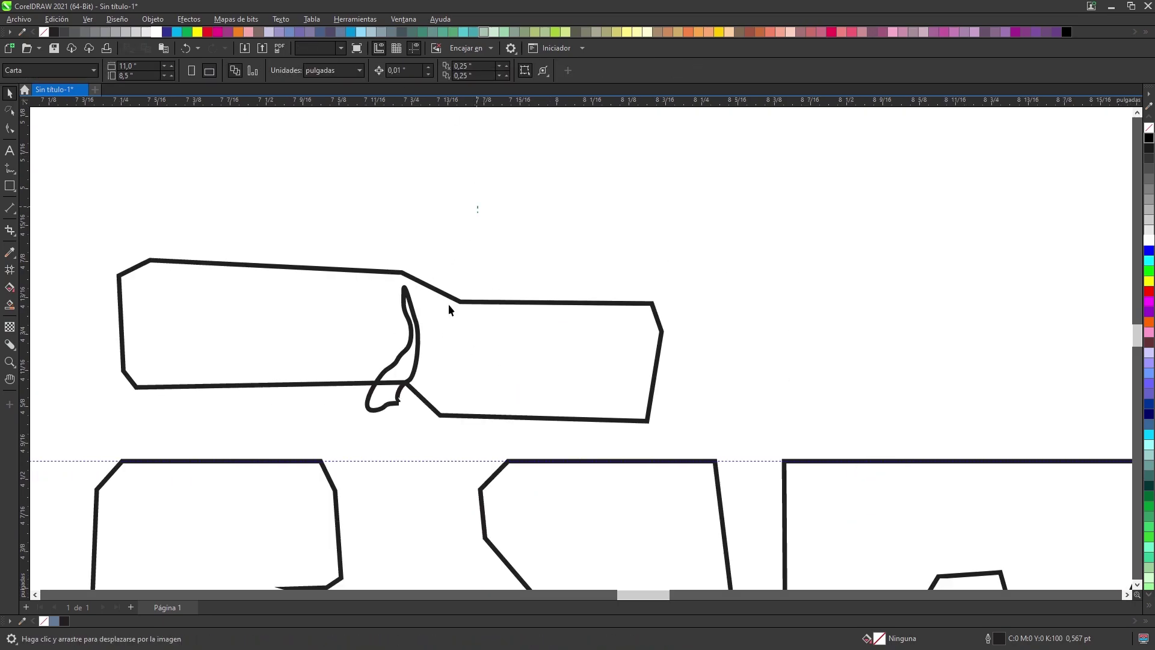
{"action": "key", "text": "space"}
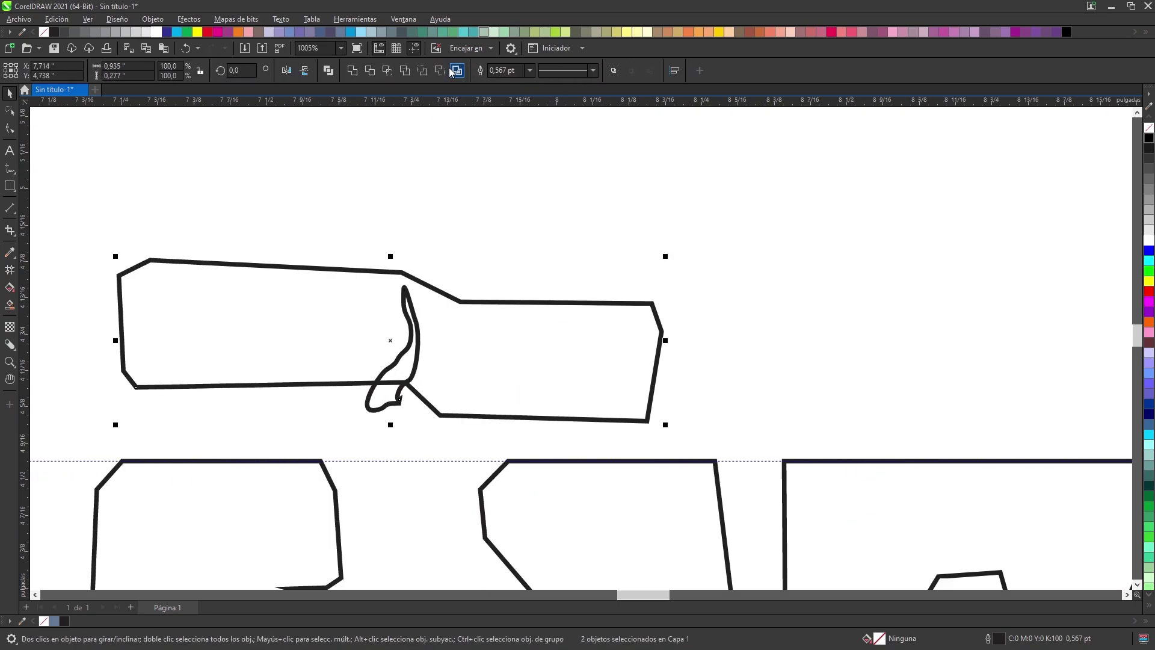
{"action": "left_click", "coordinate": [458, 71]}
{"action": "left_click", "coordinate": [434, 243]}
{"action": "left_click_drag", "start_coordinate": [434, 243], "coordinate": [479, 226]}
Step: Draw a Bézier helper line just above the tilde's lower edge, across both halves
{"action": "left_click", "coordinate": [12, 172]}
{"action": "left_click", "coordinate": [46, 182]}
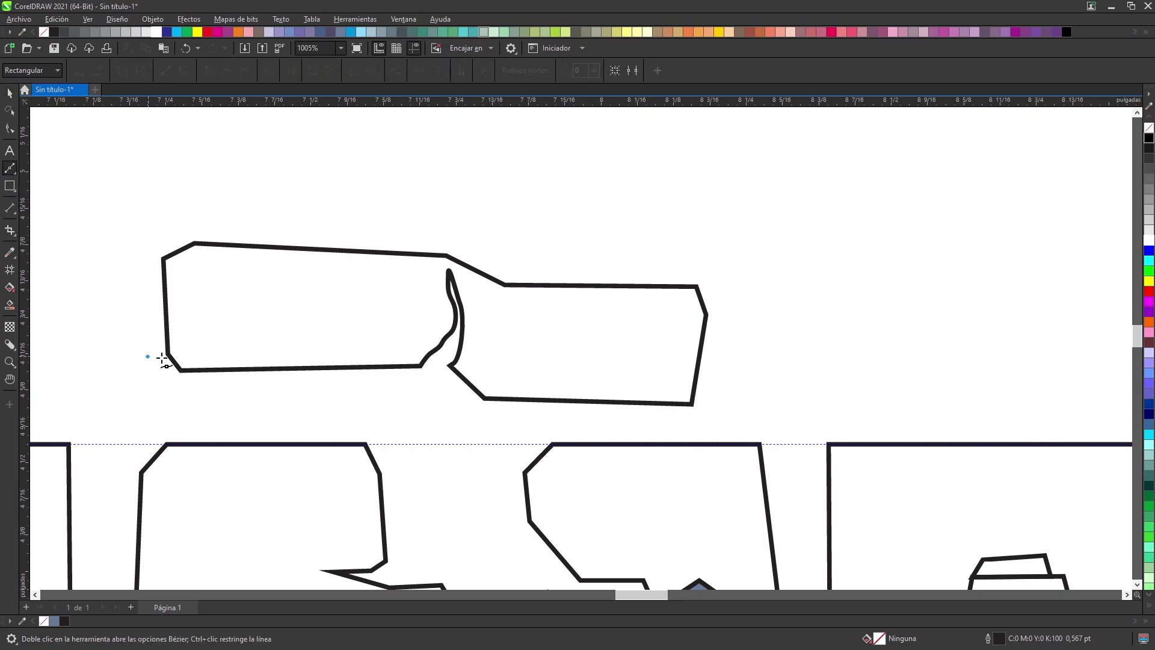
{"action": "left_click", "coordinate": [399, 355]}
{"action": "left_click", "coordinate": [424, 376]}
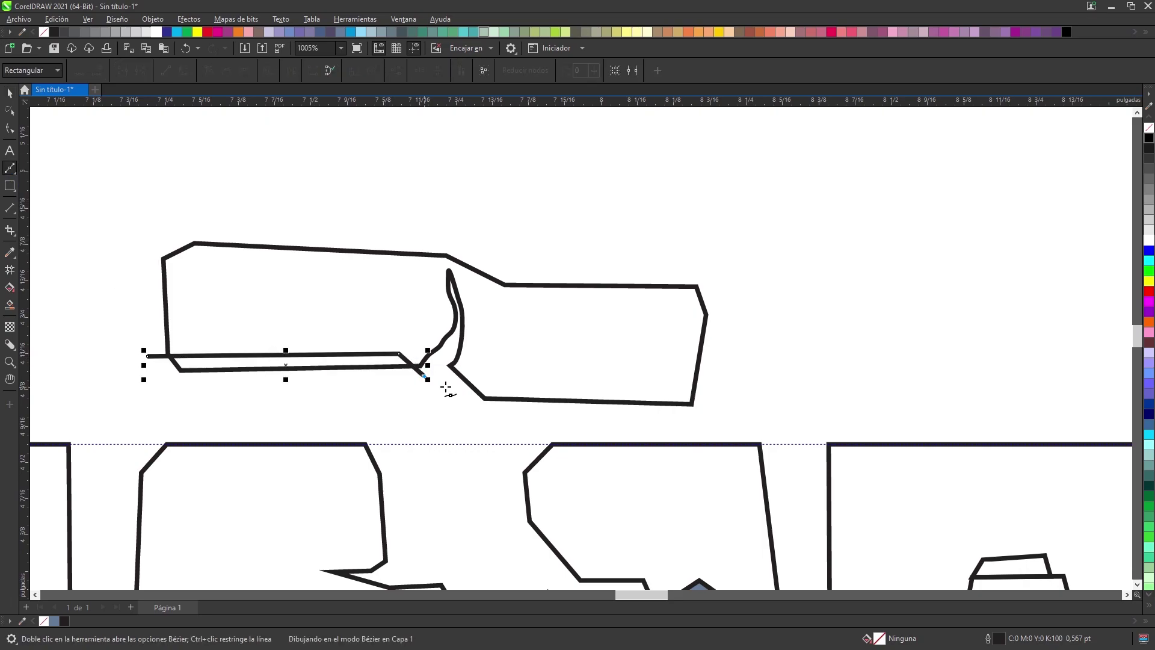
{"action": "left_click", "coordinate": [712, 394]}
Step: Smart-fill the two strips along the tilde's lower edge in blue-grey
{"action": "left_click", "coordinate": [10, 305]}
{"action": "left_click", "coordinate": [241, 361]}
{"action": "left_click", "coordinate": [577, 394]}
{"action": "key", "text": "space"}
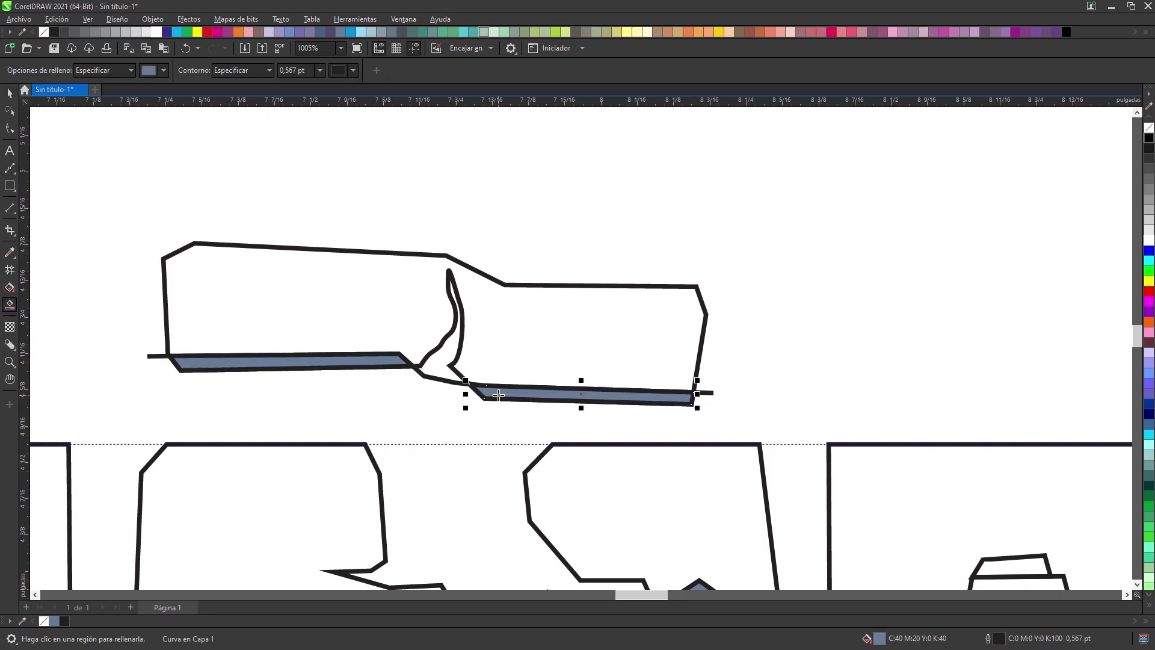
Step: Move the faded Minecraft bitmap copy back over the page, above the row of letters
{"action": "scroll", "coordinate": [439, 374], "scroll_direction": "down", "scroll_amount": 6}
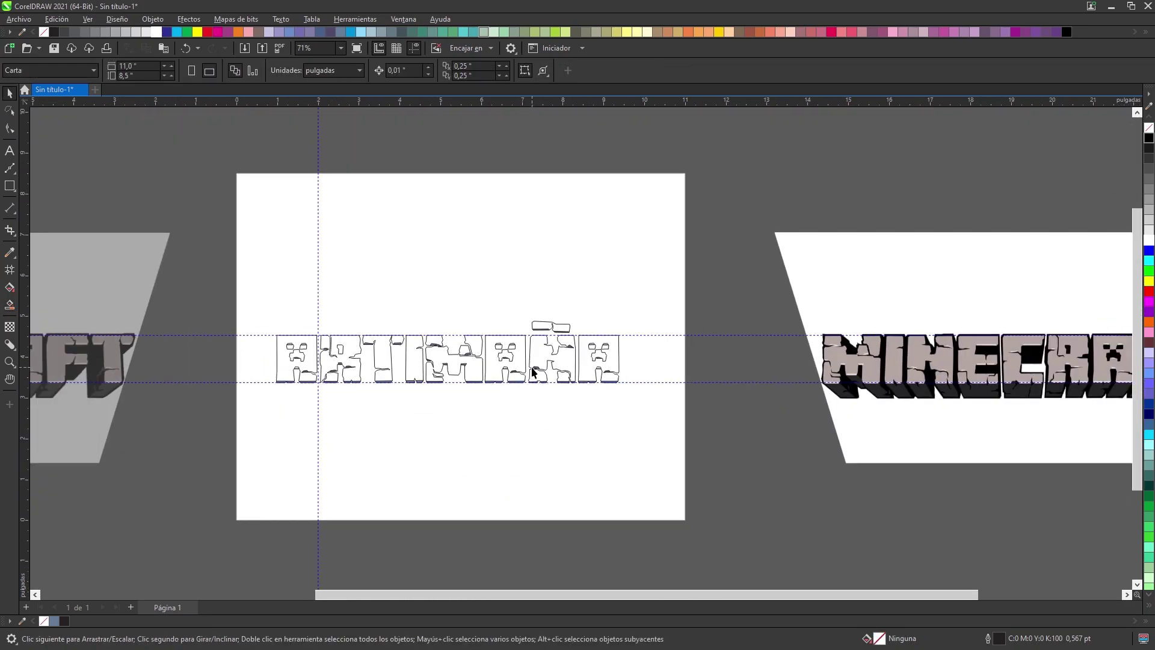
{"action": "left_click_drag", "start_coordinate": [532, 373], "coordinate": [617, 364]}
{"action": "left_click_drag", "start_coordinate": [163, 293], "coordinate": [650, 231]}
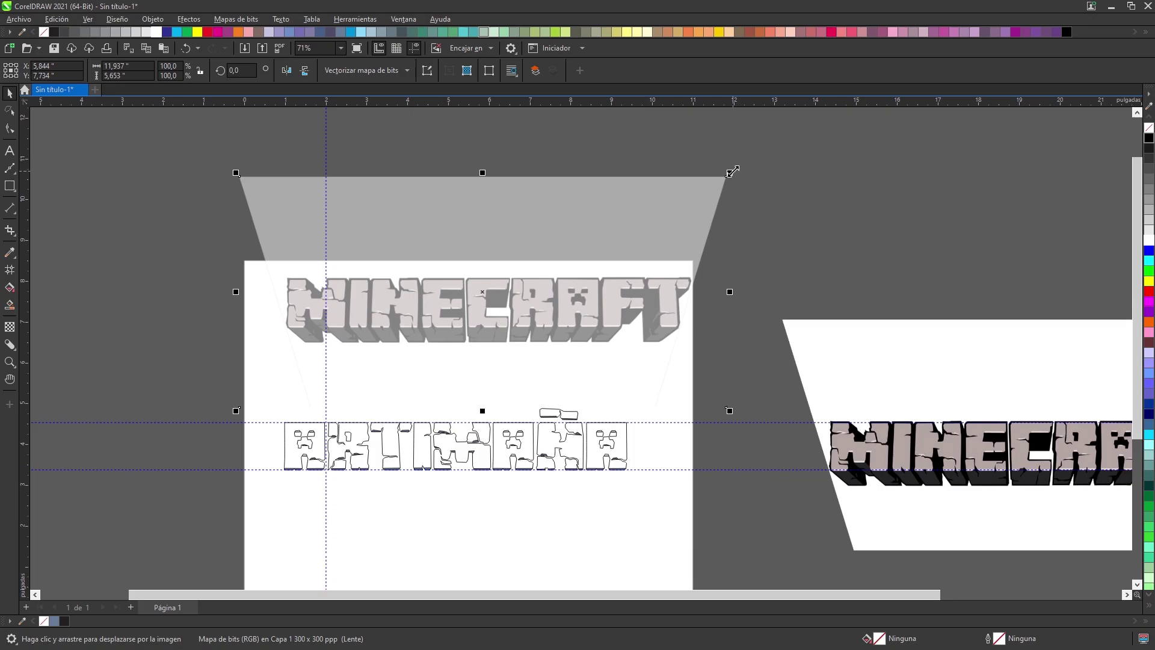
Step: Scale down the Minecraft bitmap above the letters and restore it to full opacity
{"action": "left_click_drag", "start_coordinate": [730, 172], "coordinate": [421, 322]}
{"action": "scroll", "coordinate": [436, 345], "scroll_direction": "up", "scroll_amount": 5}
{"action": "key", "text": "Escape"}
{"action": "scroll", "coordinate": [655, 252], "scroll_direction": "up", "scroll_amount": 1}
Step: Draw a vertical column of four 0.338-inch squares beside the Minecraft bitmap
{"action": "scroll", "coordinate": [655, 253], "scroll_direction": "up", "scroll_amount": 2}
{"action": "key", "text": "F6"}
{"action": "left_click_drag", "start_coordinate": [668, 151], "coordinate": [755, 237]}
{"action": "key", "text": "space"}
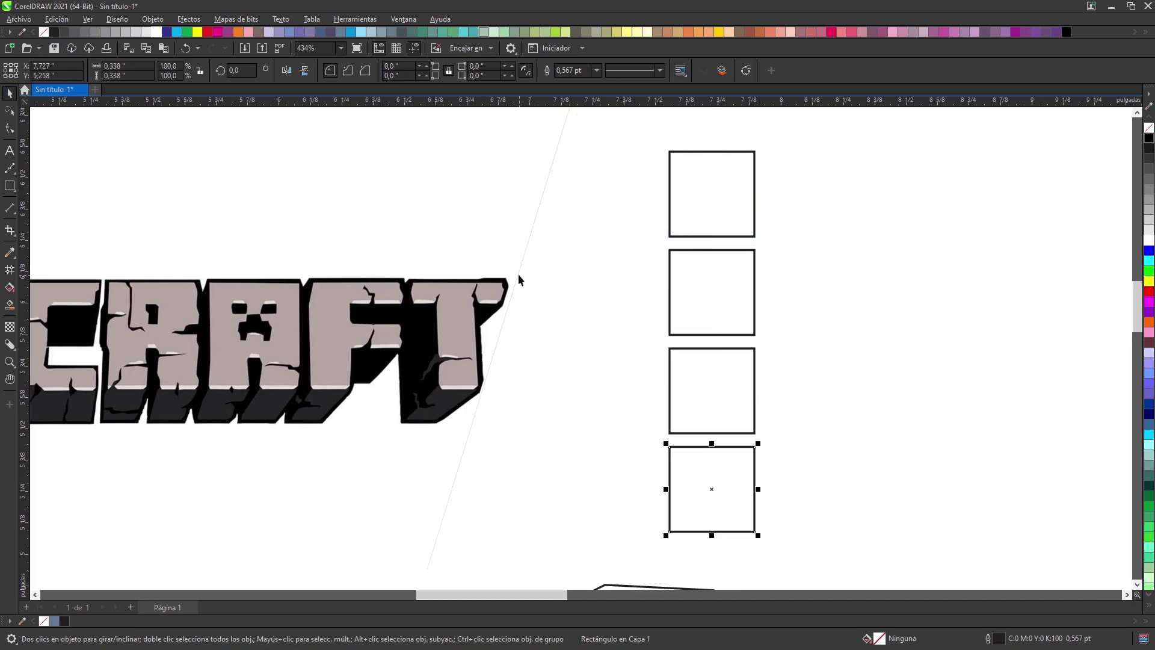
{"action": "key", "text": "Escape"}
Step: Fill the four squares with colours sampled from the logo: grey-beige face, pale highlight, dark grey #242426 side and black
{"action": "key", "text": "i"}
{"action": "left_click", "coordinate": [309, 335]}
{"action": "left_click", "coordinate": [675, 229]}
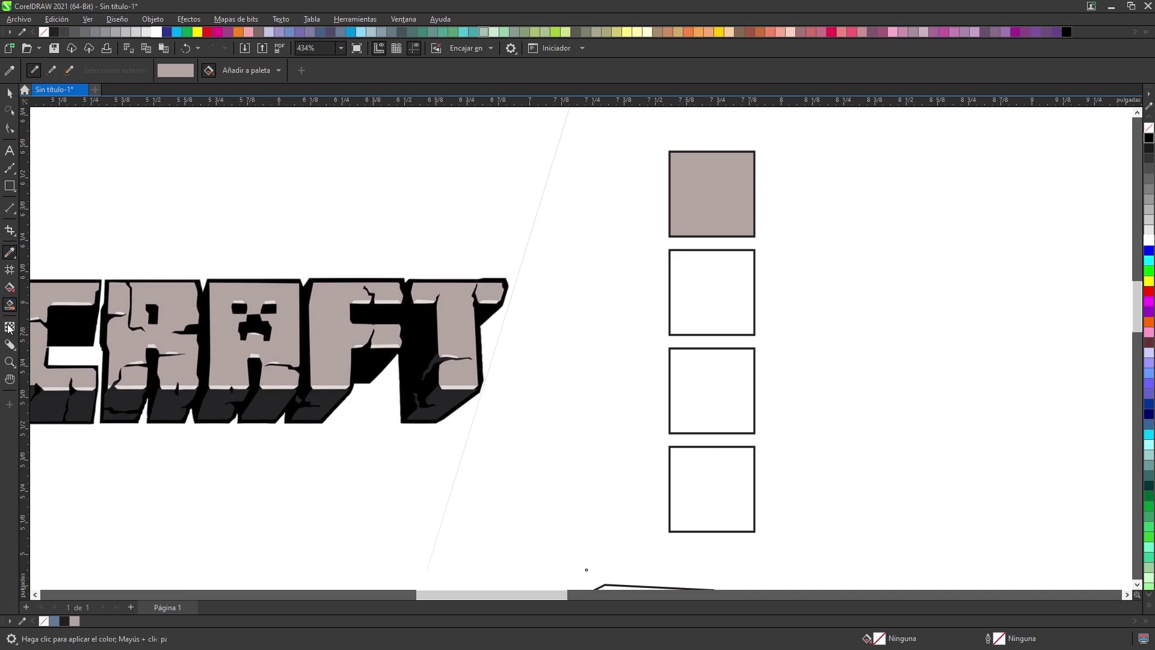
{"action": "left_click", "coordinate": [380, 313]}
{"action": "left_click", "coordinate": [693, 288]}
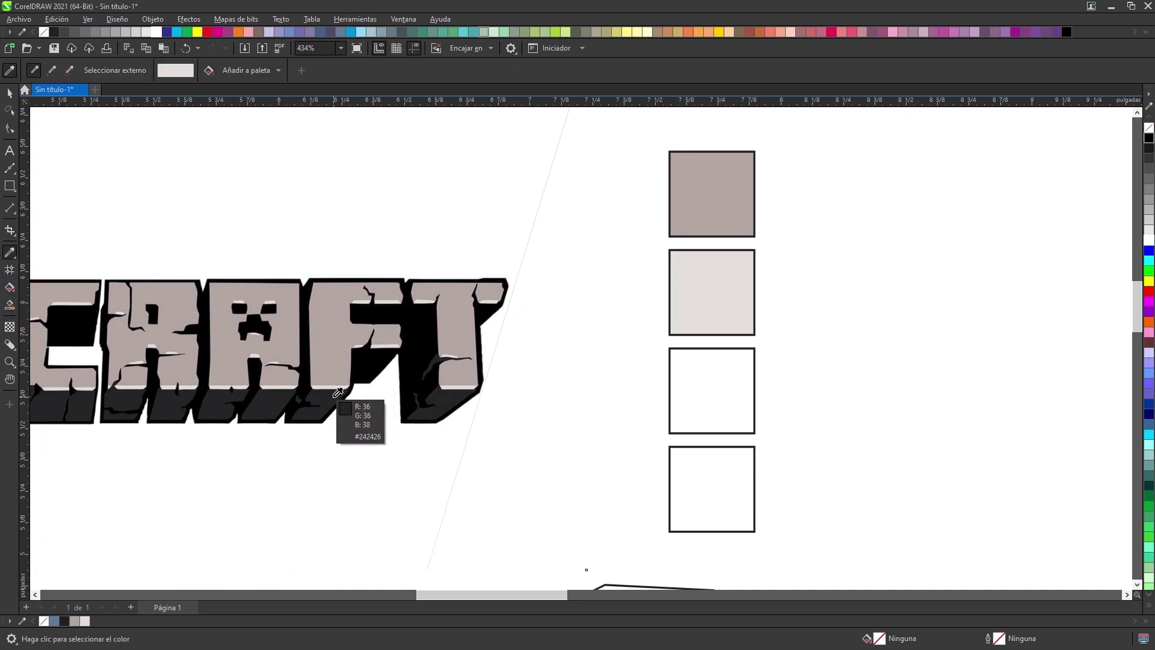
{"action": "left_click", "coordinate": [361, 409]}
{"action": "left_click", "coordinate": [706, 393]}
{"action": "left_click", "coordinate": [457, 367]}
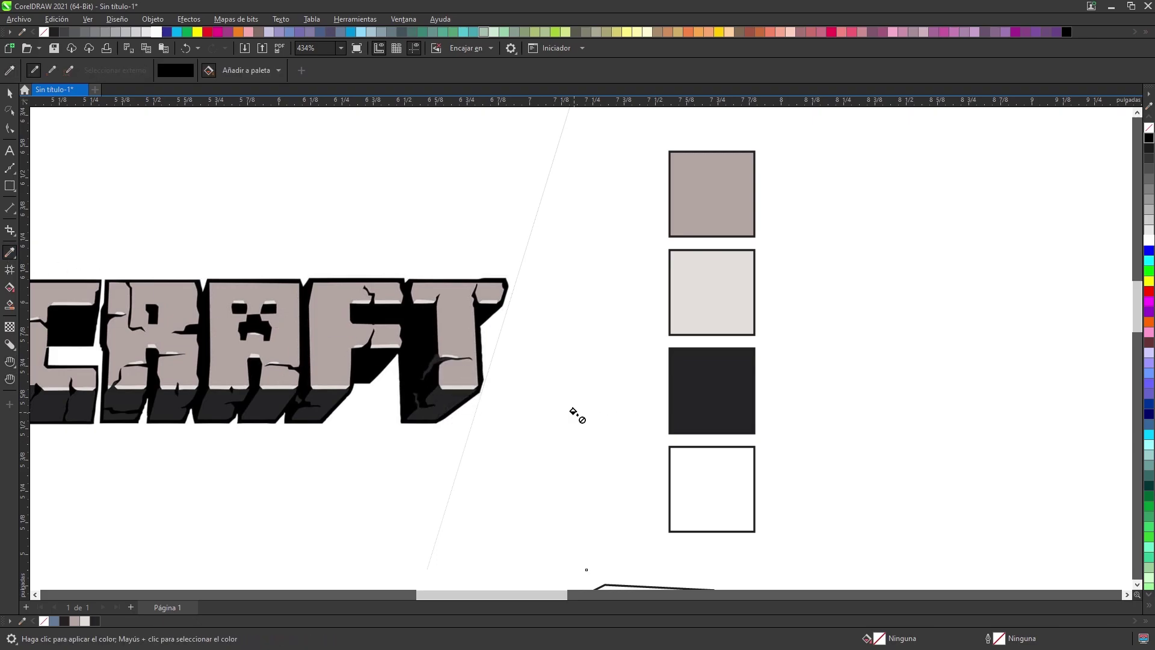
{"action": "left_click", "coordinate": [736, 478]}
Step: Remove the outlines from the four colour swatch squares
{"action": "scroll", "coordinate": [734, 476], "scroll_direction": "down", "scroll_amount": 1}
{"action": "left_click", "coordinate": [10, 93]}
{"action": "left_click_drag", "start_coordinate": [888, 228], "coordinate": [737, 441]}
{"action": "right_click", "coordinate": [1149, 128]}
{"action": "left_click", "coordinate": [908, 427]}
{"action": "left_click_drag", "start_coordinate": [902, 434], "coordinate": [975, 265]}
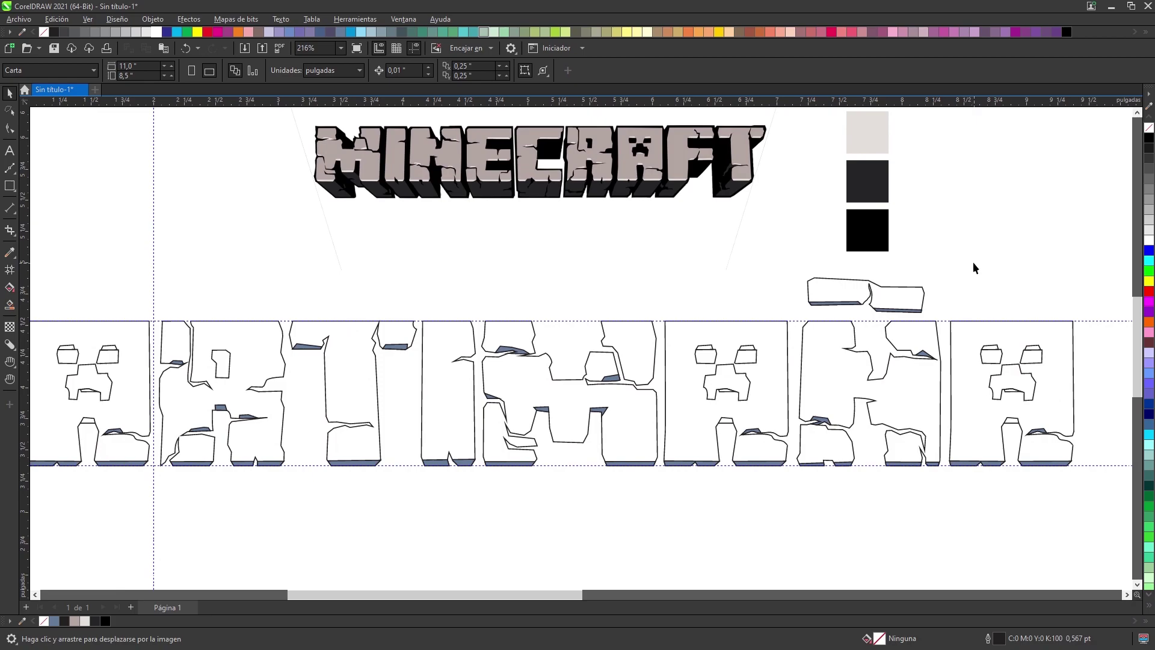
Step: Turn the face shapes of the last A and the middle A into cut-outs of their letters
{"action": "scroll", "coordinate": [1043, 329], "scroll_direction": "down", "scroll_amount": 1}
{"action": "scroll", "coordinate": [1042, 330], "scroll_direction": "down", "scroll_amount": 1}
{"action": "left_click", "coordinate": [956, 367]}
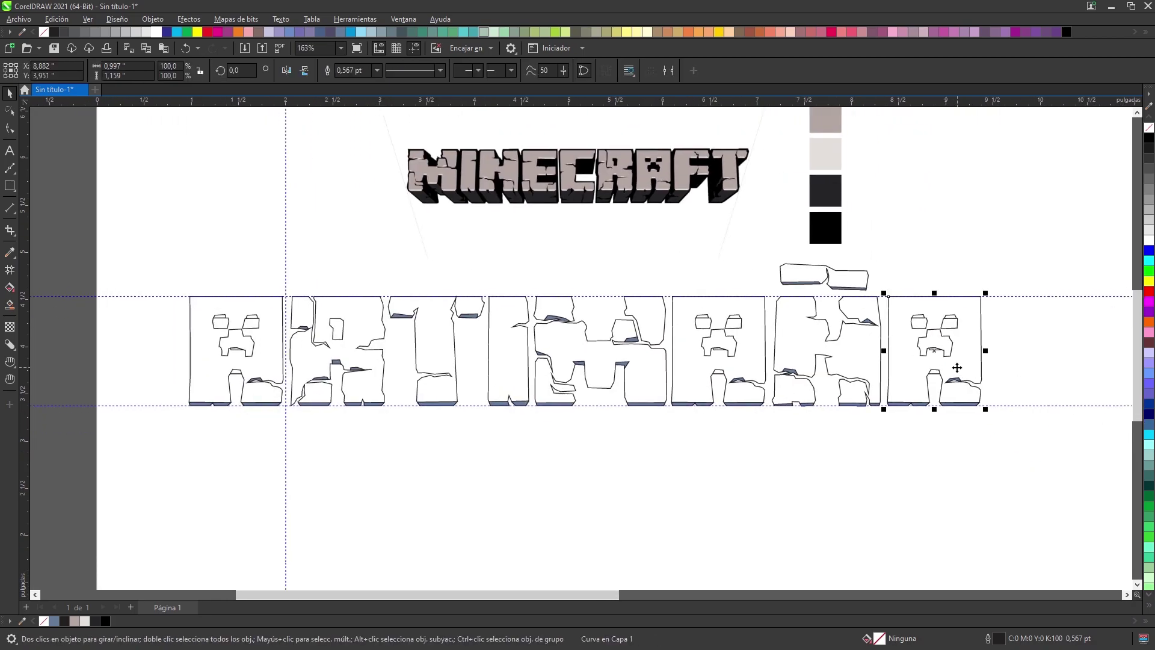
{"action": "left_click_drag", "start_coordinate": [1015, 259], "coordinate": [885, 317]}
{"action": "left_click", "coordinate": [939, 343]}
{"action": "left_click", "coordinate": [919, 326], "text": "shift"}
{"action": "left_click", "coordinate": [733, 327]}
{"action": "left_click", "coordinate": [705, 327], "text": "shift"}
{"action": "left_click", "coordinate": [722, 345], "text": "shift"}
Step: Combine the R with its inner counter shape so the counter becomes a hole
{"action": "left_click", "coordinate": [247, 340]}
{"action": "left_click", "coordinate": [343, 329]}
{"action": "left_click", "coordinate": [383, 329], "text": "shift"}
{"action": "left_click", "coordinate": [327, 72]}
{"action": "left_click", "coordinate": [219, 207]}
Step: Cut the eye and mouth shapes out of the first A
{"action": "left_click", "coordinate": [251, 347]}
{"action": "left_click", "coordinate": [246, 328], "text": "shift"}
{"action": "left_click", "coordinate": [216, 318], "text": "shift"}
{"action": "left_click", "coordinate": [442, 73]}
{"action": "left_click", "coordinate": [199, 219]}
{"action": "left_click_drag", "start_coordinate": [358, 331], "coordinate": [363, 258]}
{"action": "key", "text": "ctrl+z"}
{"action": "left_click", "coordinate": [182, 423]}
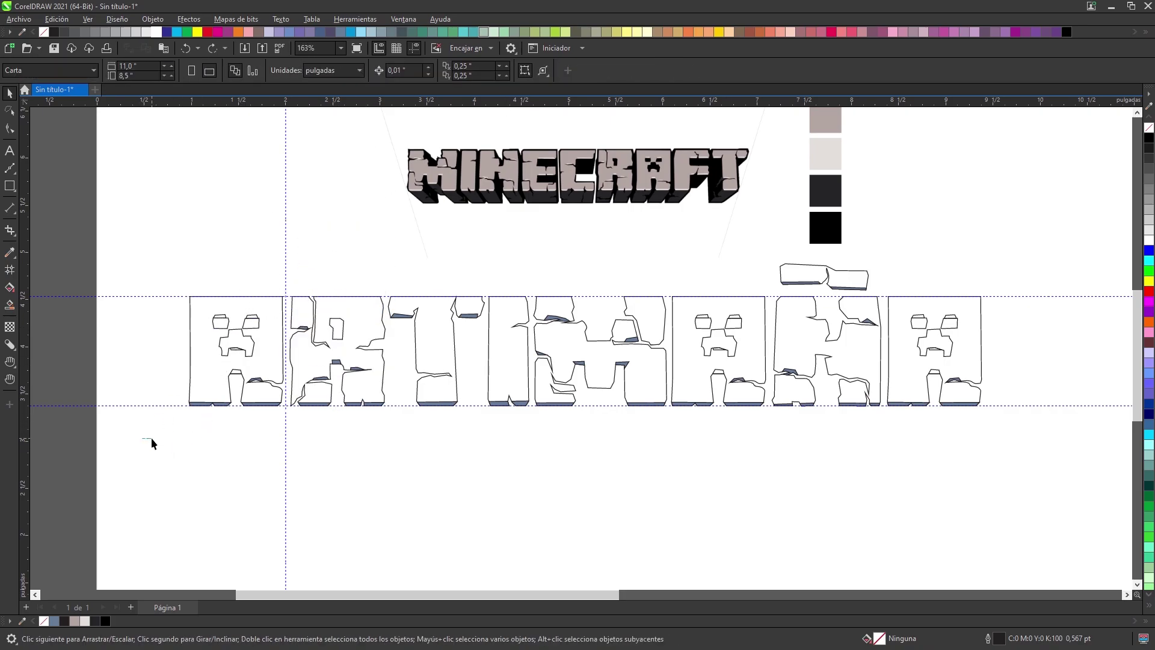
Step: Copy the pale swatch's fill and outline properties to all blue-grey strips on the letters and tilde
{"action": "left_click", "coordinate": [589, 338]}
{"action": "left_click", "coordinate": [506, 460]}
{"action": "left_click", "coordinate": [436, 344]}
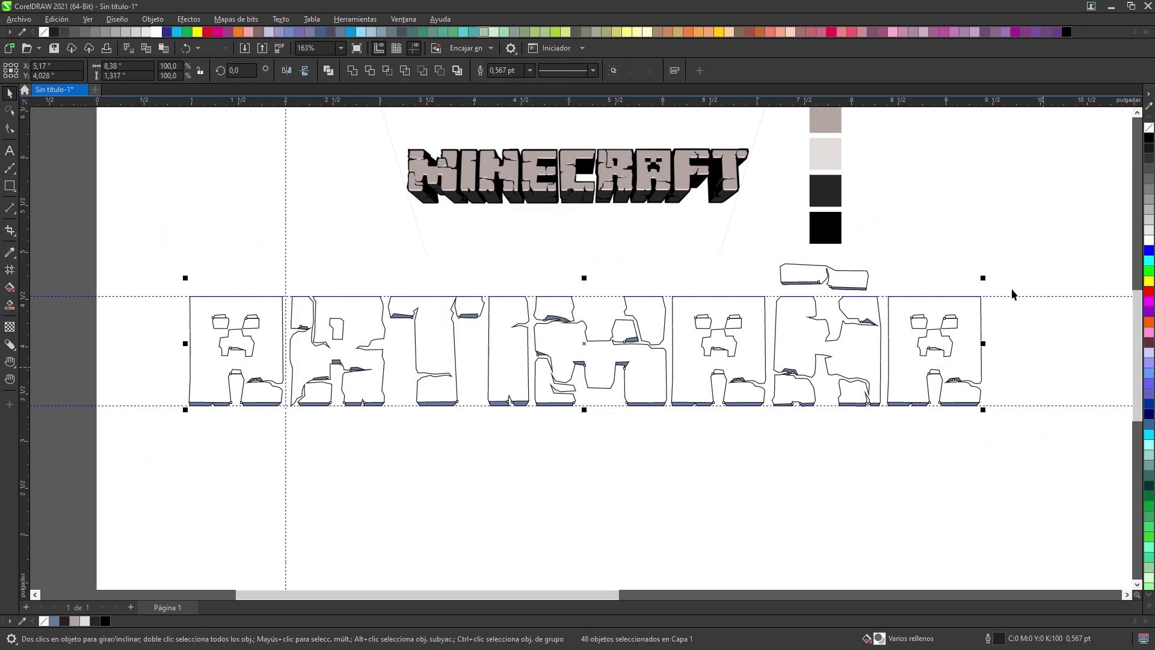
{"action": "key", "text": "ctrl+shift+a"}
{"action": "left_click", "coordinate": [594, 348]}
{"action": "left_click", "coordinate": [825, 155]}
{"action": "left_click", "coordinate": [983, 232]}
{"action": "left_click", "coordinate": [905, 340]}
{"action": "left_click", "coordinate": [851, 346], "text": "shift"}
{"action": "key", "text": "ctrl+z"}
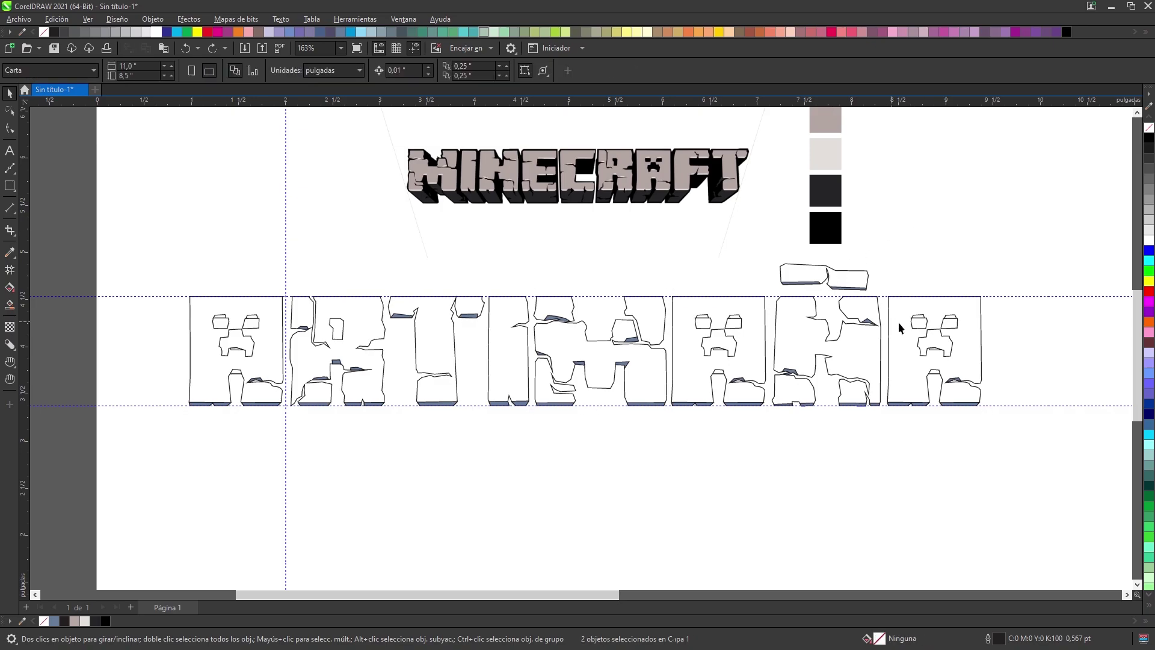
{"action": "key", "text": "ctrl+shift+z"}
{"action": "left_click", "coordinate": [980, 236]}
Step: Group the eight letter bodies and the tilde, leaving out the pale strips
{"action": "left_click", "coordinate": [851, 280]}
{"action": "left_click", "coordinate": [903, 341], "text": "shift"}
{"action": "left_click", "coordinate": [796, 344], "text": "shift"}
{"action": "left_click", "coordinate": [740, 341], "text": "shift"}
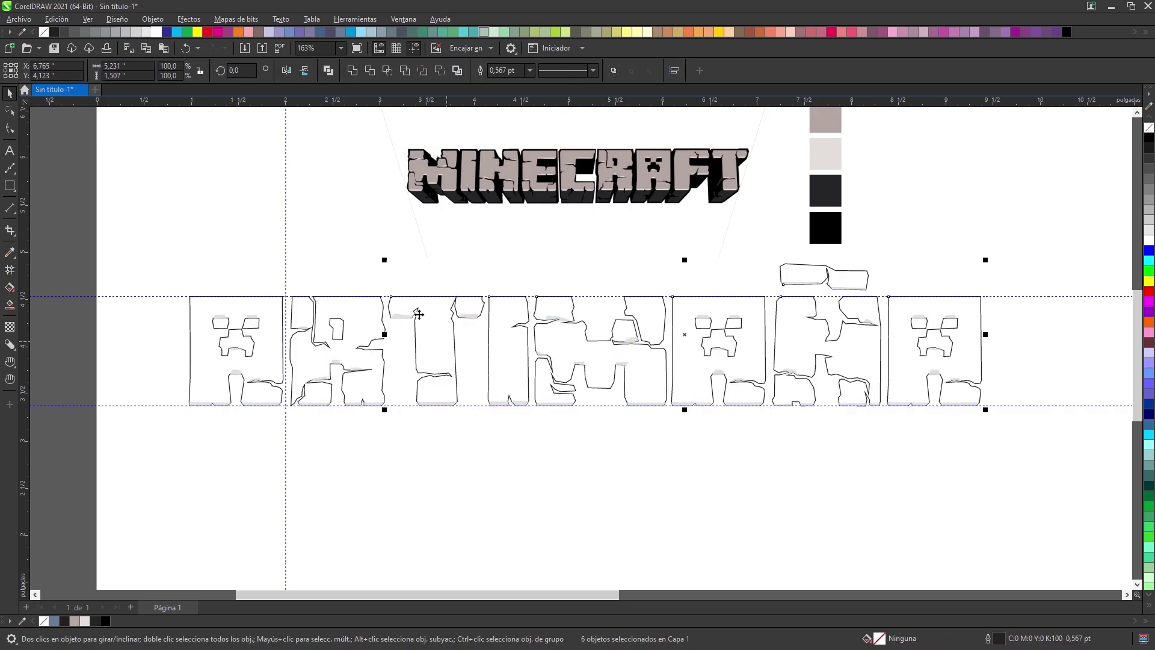
{"action": "key", "text": "ctrl+g"}
Step: Copy the grey-beige swatch's outline pen, outline colour and fill to the letter group
{"action": "key", "text": "ctrl+shift+a"}
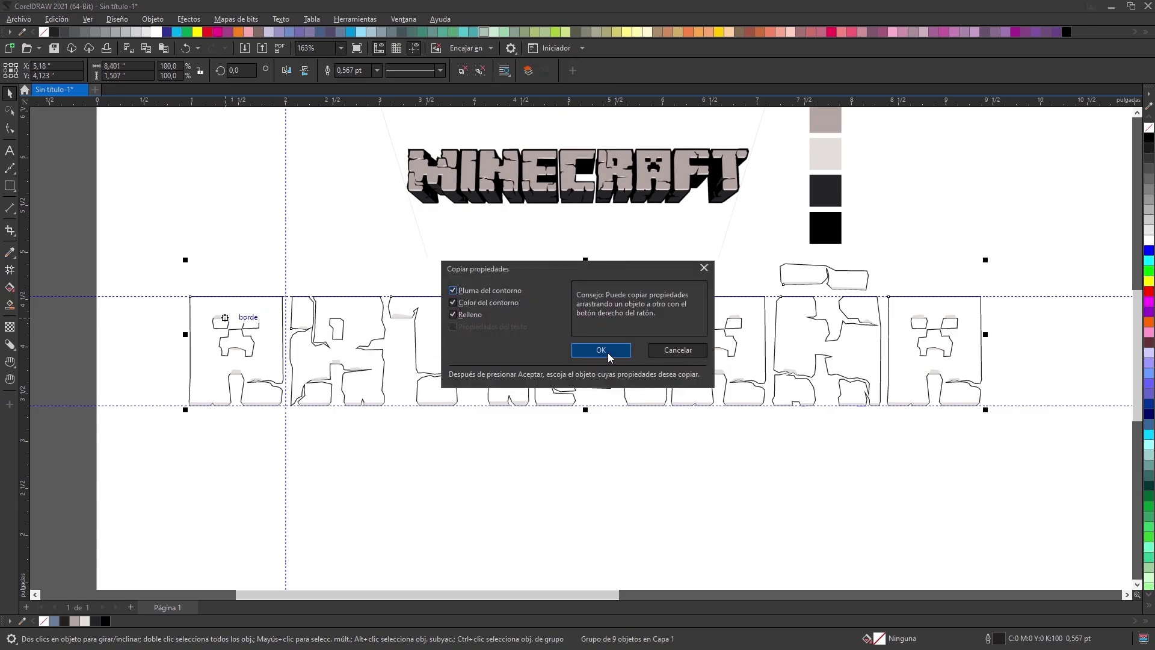
{"action": "left_click", "coordinate": [605, 351]}
{"action": "left_click", "coordinate": [824, 125]}
{"action": "left_click", "coordinate": [1010, 239]}
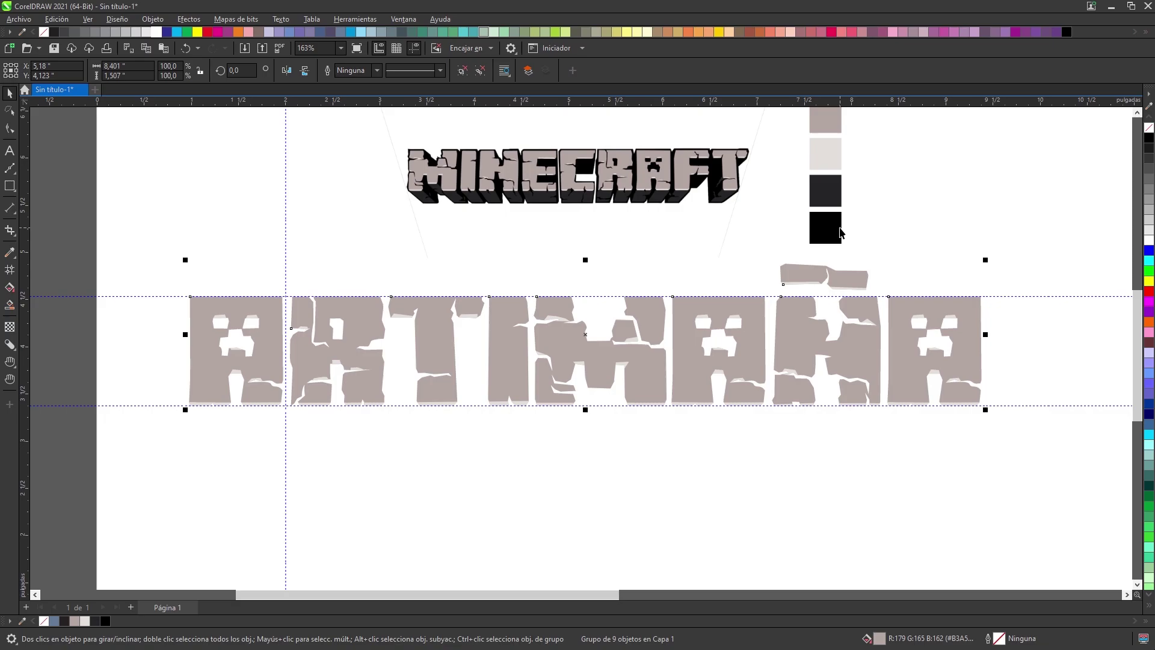
Step: Apply a one-step outside contour with a 0.033-inch offset and bevelled corners to the letter group
{"action": "key", "text": "ctrl+F9"}
{"action": "left_click", "coordinate": [967, 419]}
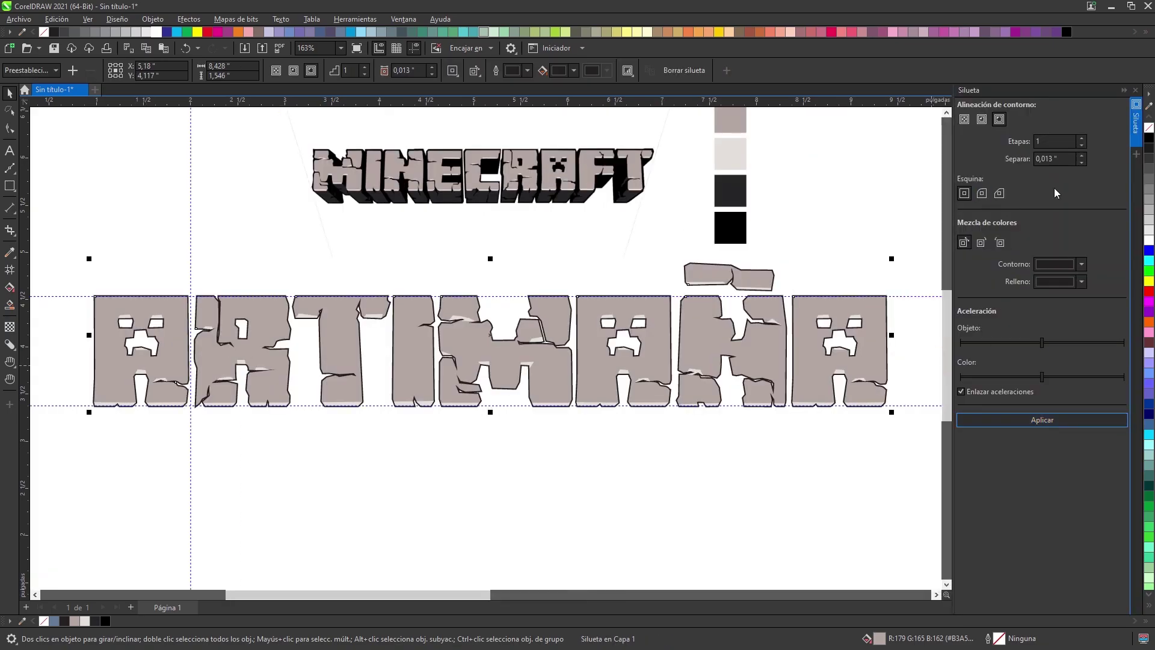
{"action": "key", "text": "Return"}
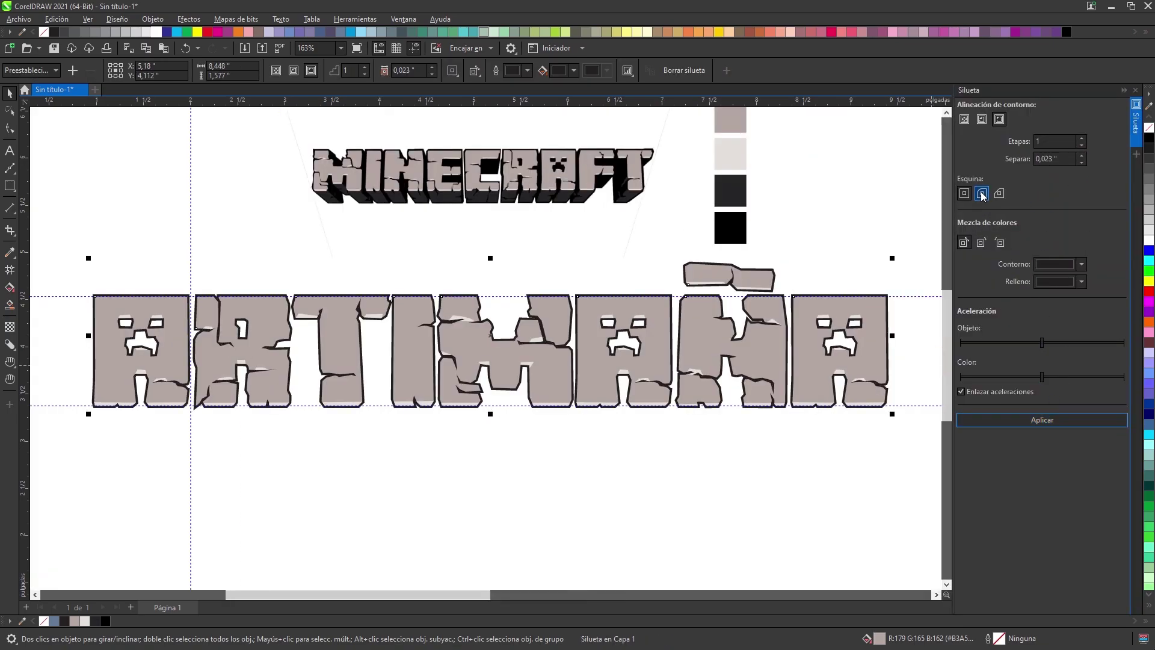
{"action": "key", "text": "Return"}
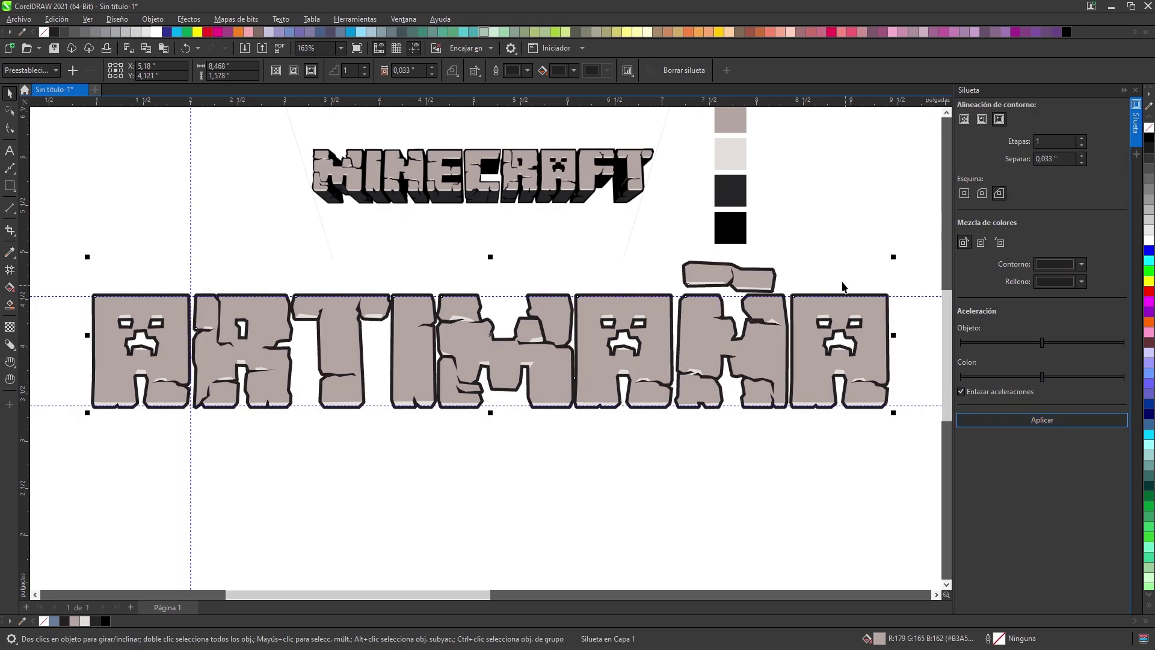
{"action": "left_click", "coordinate": [849, 263]}
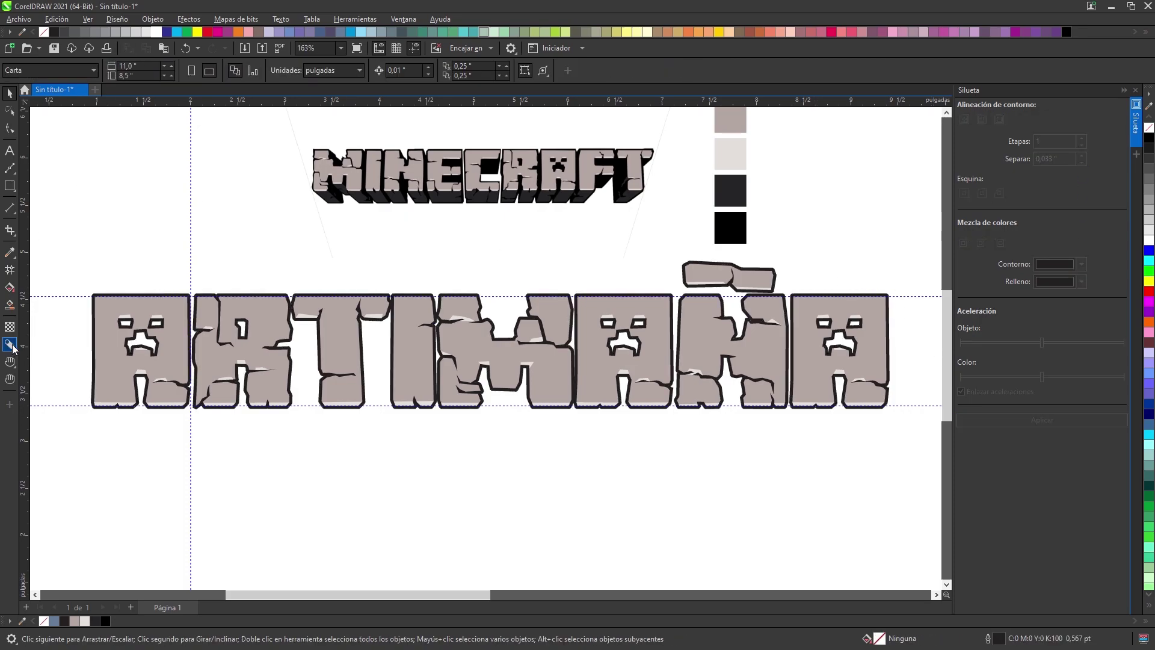
Step: Separate the contour from the letter group and copy the black swatch's properties to it
{"action": "left_click", "coordinate": [9, 362]}
{"action": "left_click", "coordinate": [42, 360]}
{"action": "left_click", "coordinate": [475, 173]}
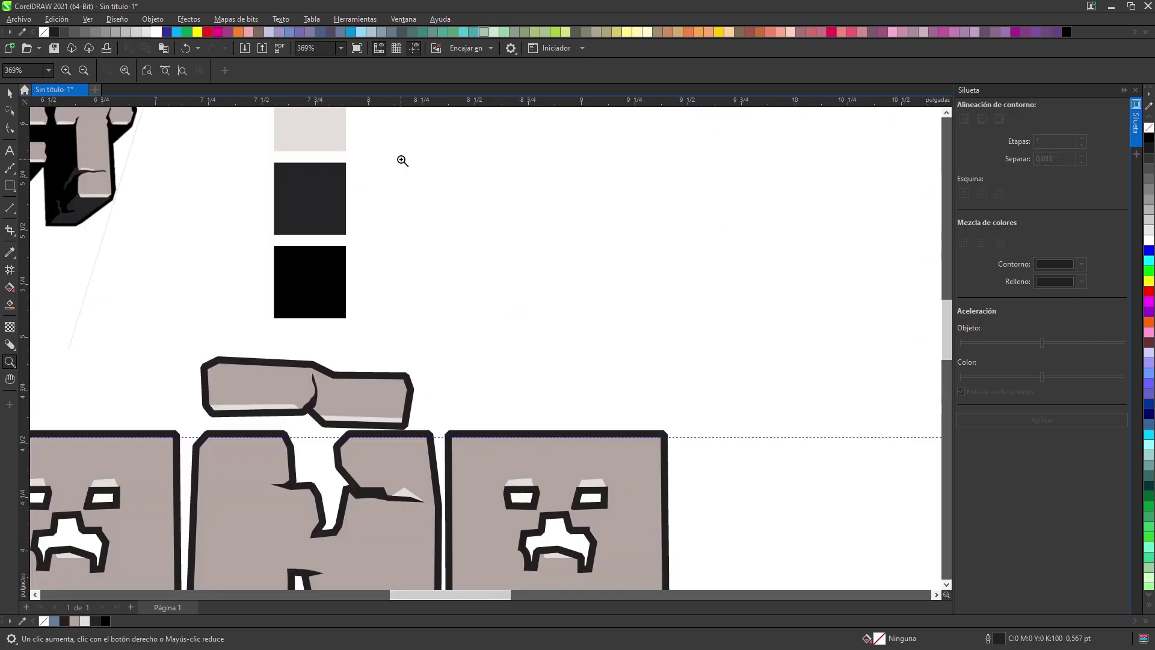
{"action": "left_click", "coordinate": [17, 96]}
{"action": "left_click", "coordinate": [667, 461]}
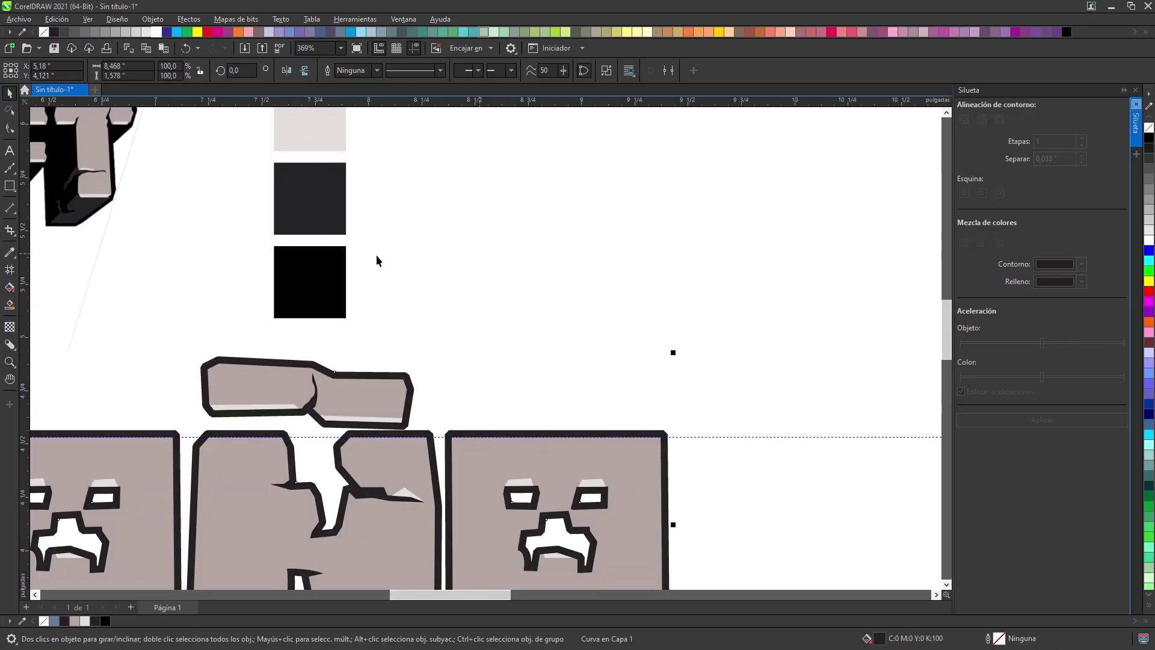
{"action": "key", "text": "ctrl+shift+a"}
{"action": "left_click", "coordinate": [579, 349]}
{"action": "left_click", "coordinate": [325, 290]}
{"action": "left_click", "coordinate": [489, 316]}
Step: Delete the black contour curve behind the letters
{"action": "scroll", "coordinate": [490, 315], "scroll_direction": "down", "scroll_amount": 2}
{"action": "left_click_drag", "start_coordinate": [198, 436], "coordinate": [474, 325]}
{"action": "scroll", "coordinate": [301, 153], "scroll_direction": "up", "scroll_amount": 2}
{"action": "scroll", "coordinate": [313, 168], "scroll_direction": "down", "scroll_amount": 4}
{"action": "scroll", "coordinate": [337, 318], "scroll_direction": "up", "scroll_amount": 3}
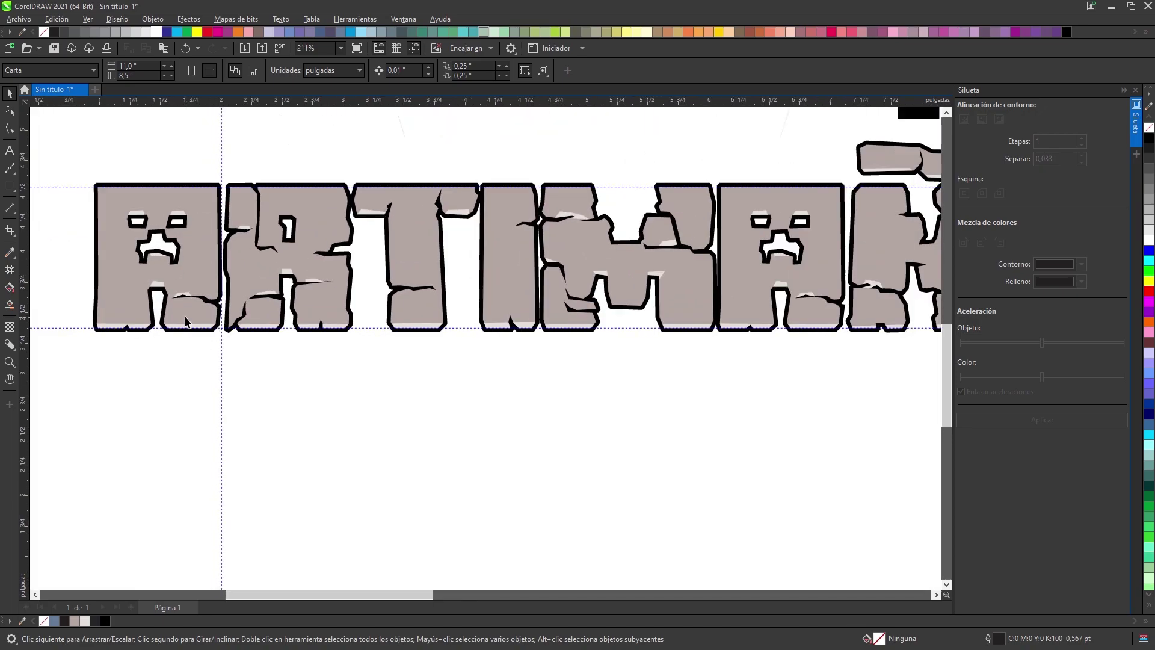
{"action": "left_click", "coordinate": [337, 318]}
{"action": "scroll", "coordinate": [259, 325], "scroll_direction": "up", "scroll_amount": 2}
{"action": "scroll", "coordinate": [249, 314], "scroll_direction": "down", "scroll_amount": 4}
{"action": "scroll", "coordinate": [249, 314], "scroll_direction": "up", "scroll_amount": 2}
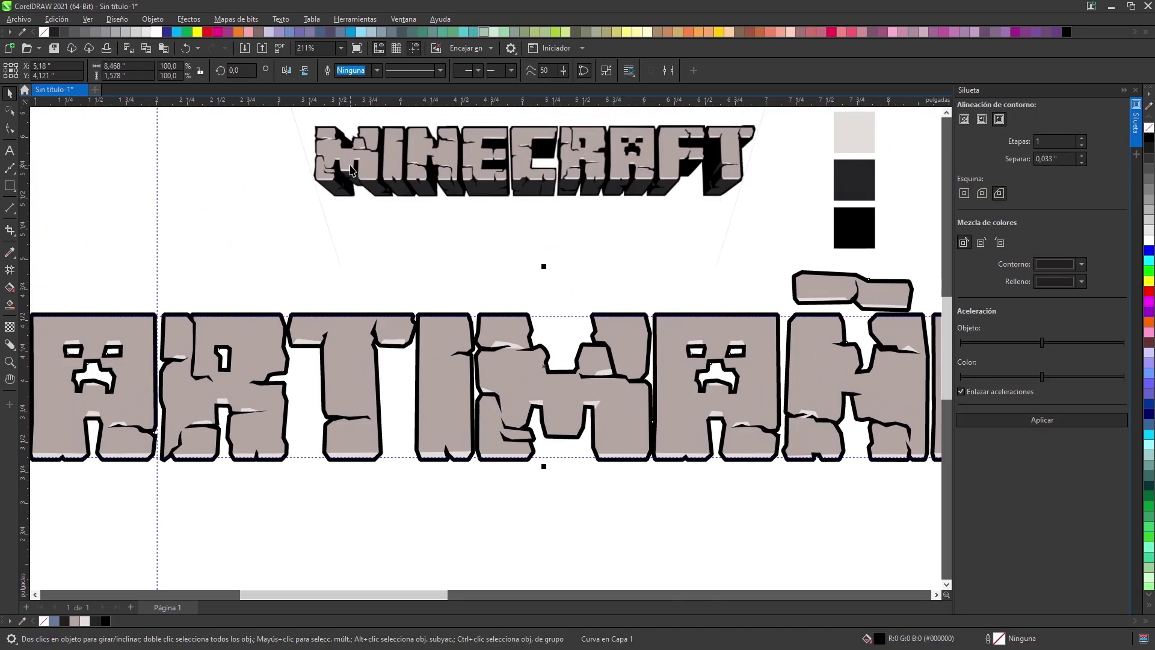
{"action": "key", "text": "Delete"}
Step: Extrude the letter group with depth 20 and a vanishing point 2.23 inches below, and give it a #666666 grey outline
{"action": "scroll", "coordinate": [647, 350], "scroll_direction": "down", "scroll_amount": 1}
{"action": "left_click", "coordinate": [647, 350]}
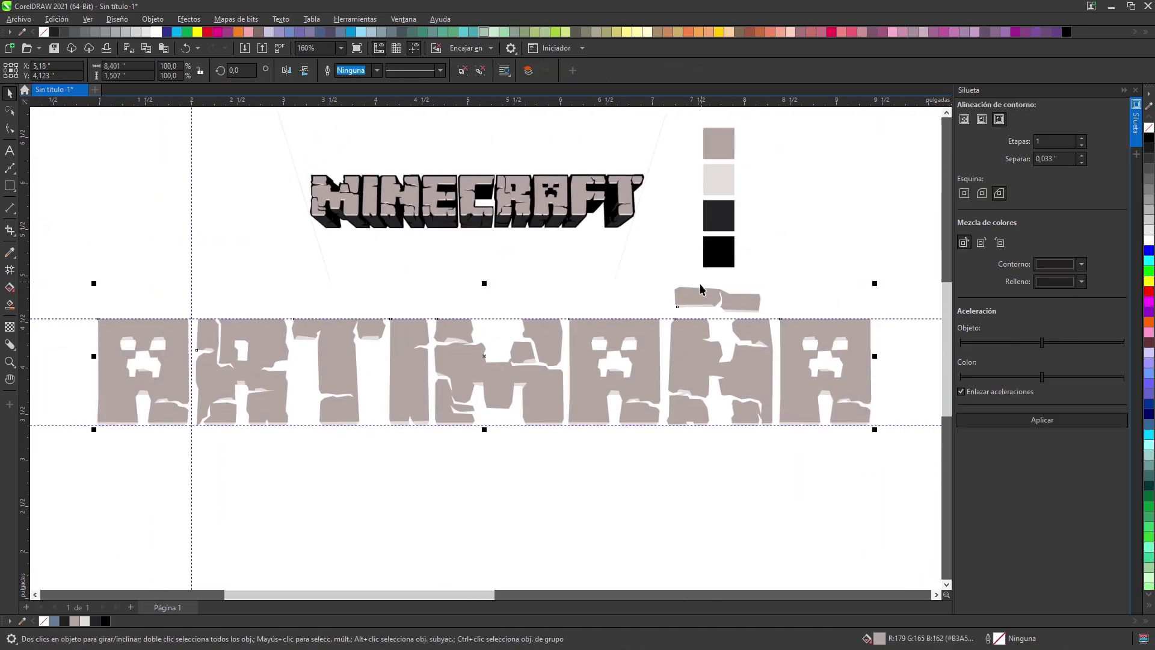
{"action": "scroll", "coordinate": [548, 357], "scroll_direction": "down", "scroll_amount": 2}
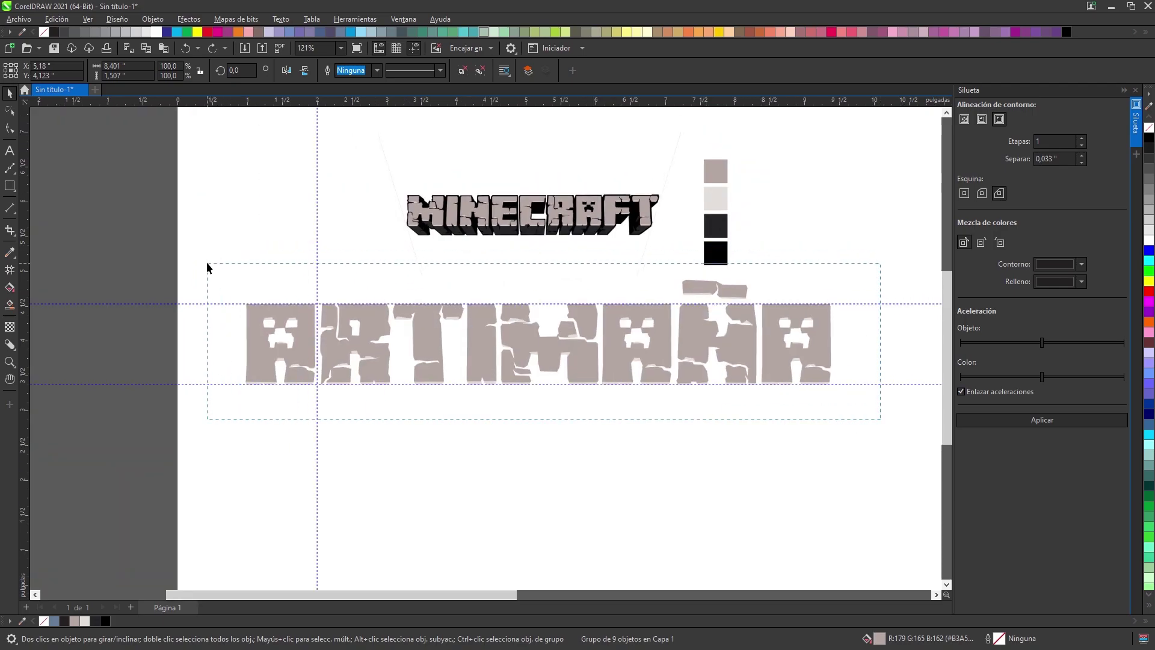
{"action": "left_click_drag", "start_coordinate": [880, 419], "coordinate": [207, 263]}
{"action": "key", "text": "ctrl+g"}
{"action": "left_click", "coordinate": [661, 351]}
{"action": "left_click_drag", "start_coordinate": [662, 351], "coordinate": [552, 320]}
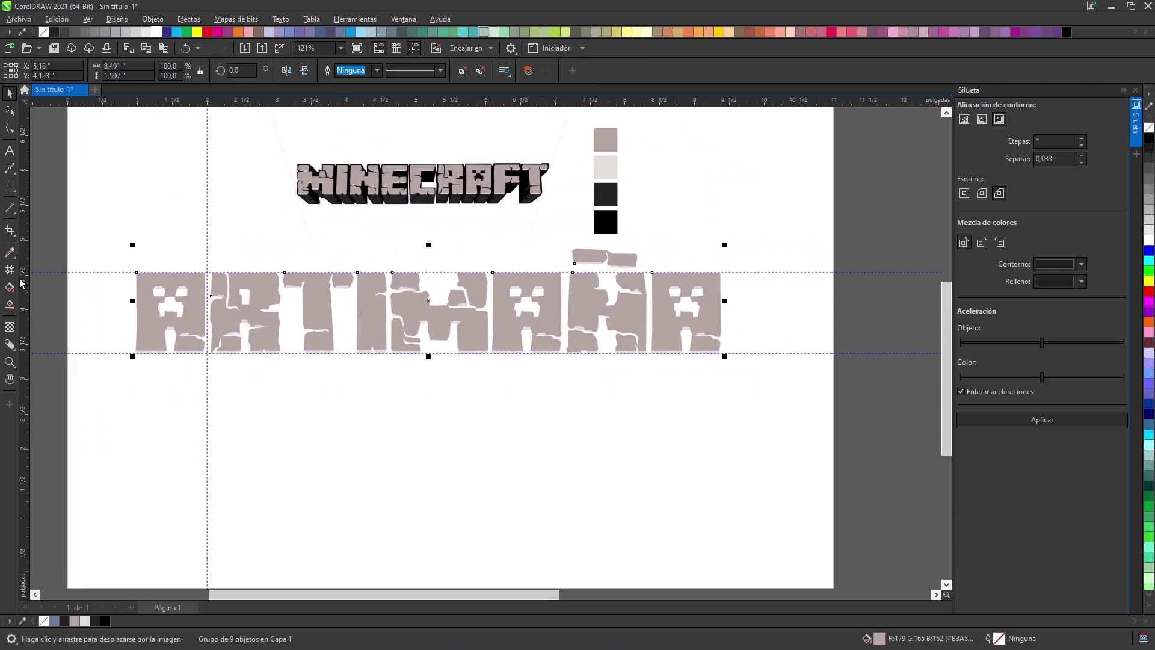
{"action": "left_click", "coordinate": [12, 348]}
{"action": "left_click", "coordinate": [60, 411]}
{"action": "scroll", "coordinate": [430, 353], "scroll_direction": "up", "scroll_amount": 2}
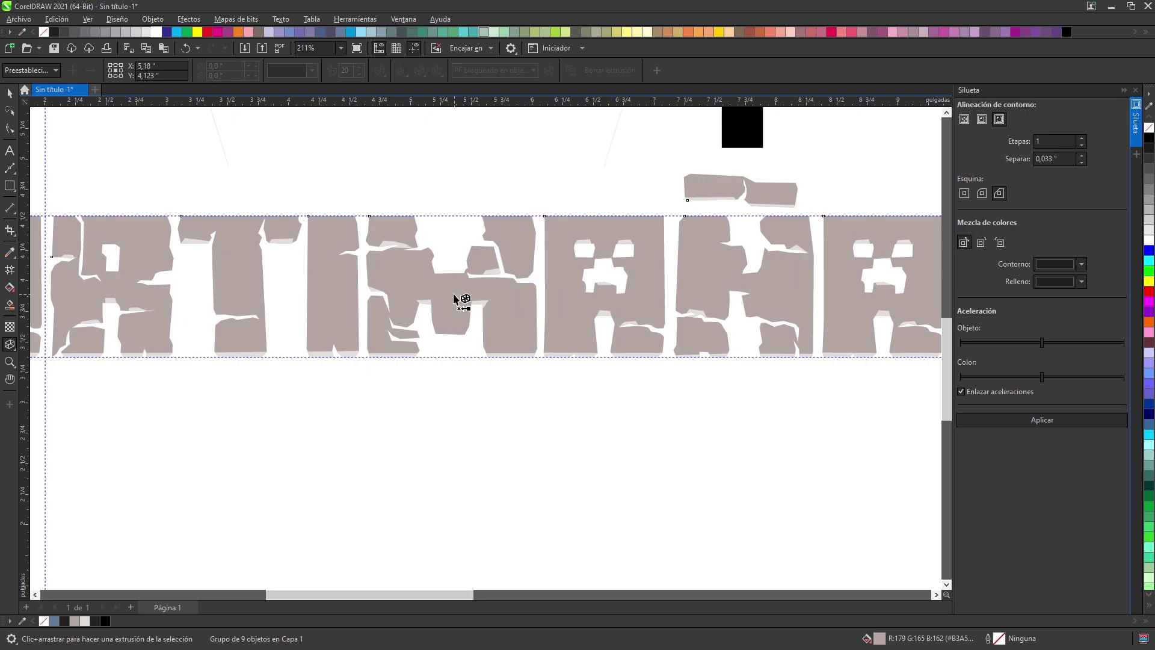
{"action": "left_click_drag", "start_coordinate": [430, 450], "coordinate": [431, 536]}
{"action": "scroll", "coordinate": [474, 364], "scroll_direction": "down", "scroll_amount": 1}
{"action": "scroll", "coordinate": [325, 360], "scroll_direction": "up", "scroll_amount": 1}
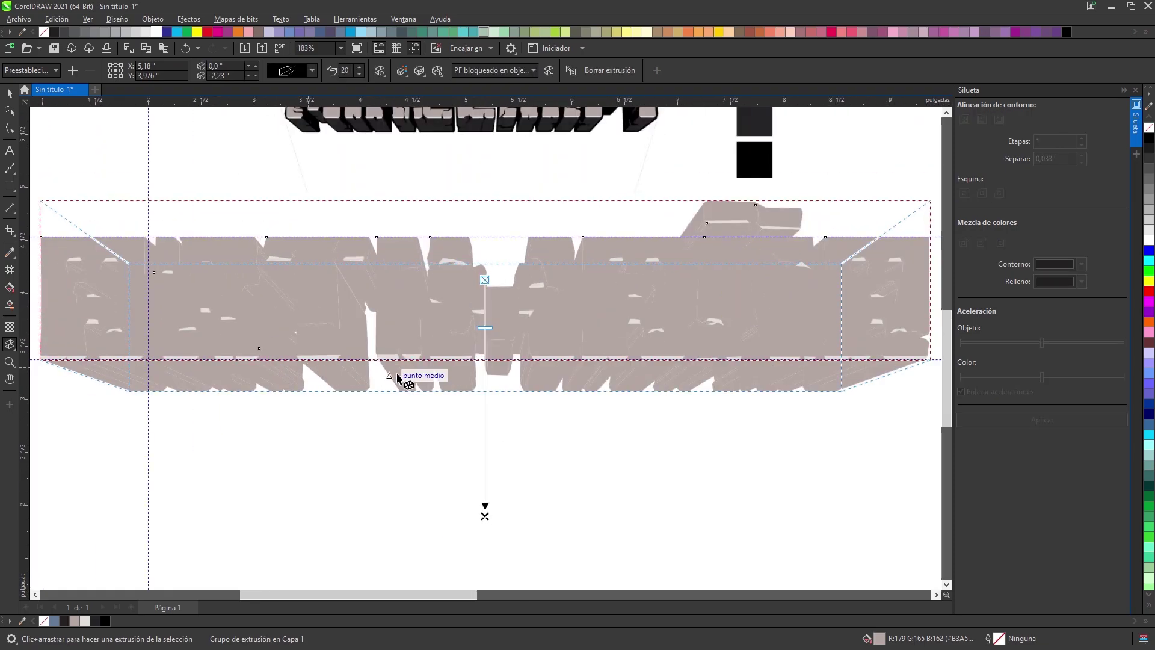
{"action": "scroll", "coordinate": [399, 330], "scroll_direction": "down", "scroll_amount": 2}
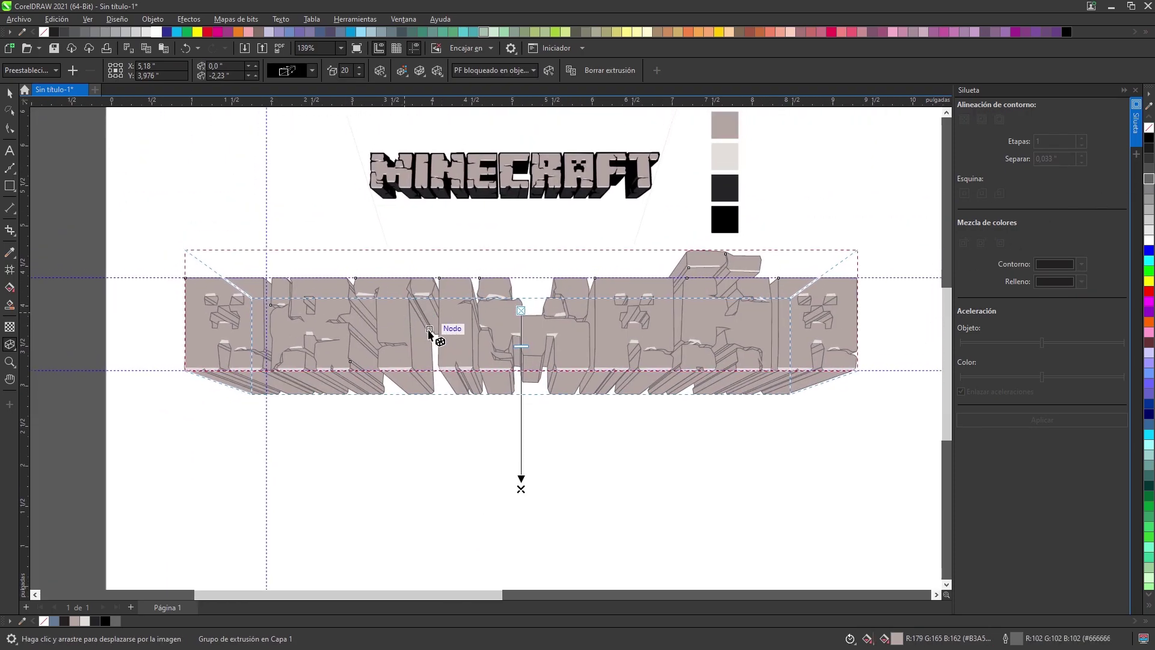
Step: Break the extrusion apart from the letters and move its faces below the word
{"action": "scroll", "coordinate": [445, 388], "scroll_direction": "up", "scroll_amount": 1}
{"action": "left_click", "coordinate": [10, 93]}
{"action": "left_click", "coordinate": [605, 423]}
{"action": "left_click_drag", "start_coordinate": [593, 388], "coordinate": [544, 544]}
{"action": "left_click", "coordinate": [546, 411]}
{"action": "scroll", "coordinate": [546, 408], "scroll_direction": "down", "scroll_amount": 2}
{"action": "key", "text": "ctrl+k"}
{"action": "left_click", "coordinate": [550, 423]}
{"action": "scroll", "coordinate": [434, 229], "scroll_direction": "up", "scroll_amount": 7}
{"action": "scroll", "coordinate": [436, 233], "scroll_direction": "down", "scroll_amount": 6}
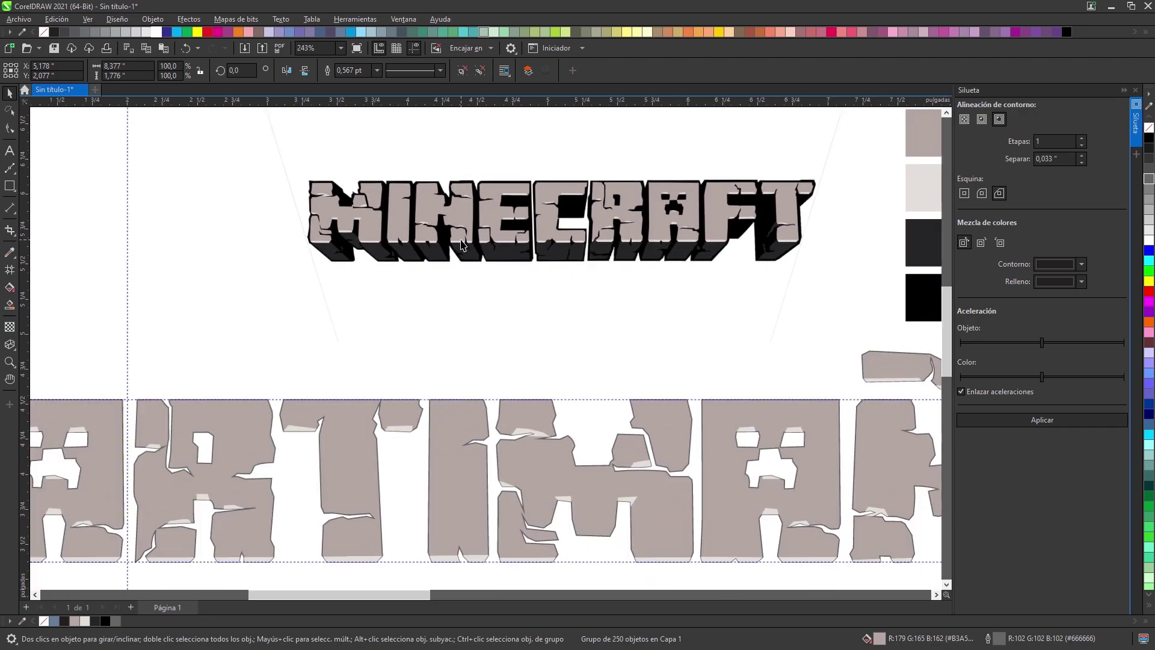
{"action": "left_click_drag", "start_coordinate": [859, 445], "coordinate": [143, 373]}
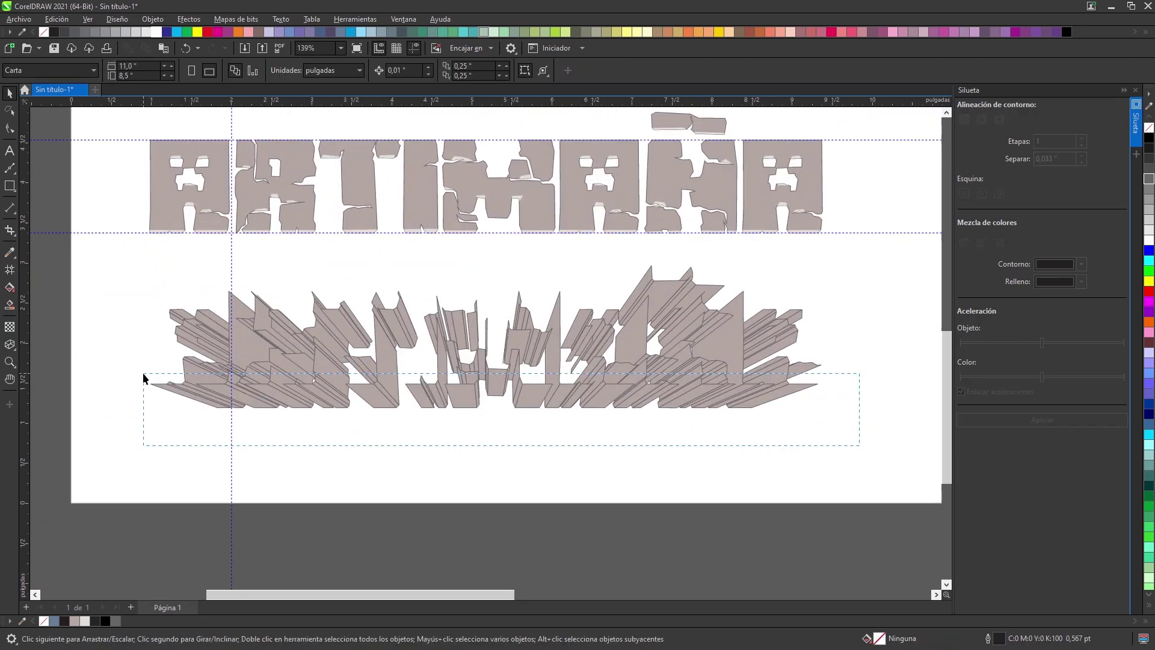
{"action": "left_click_drag", "start_coordinate": [700, 399], "coordinate": [701, 471]}
{"action": "left_click", "coordinate": [823, 422]}
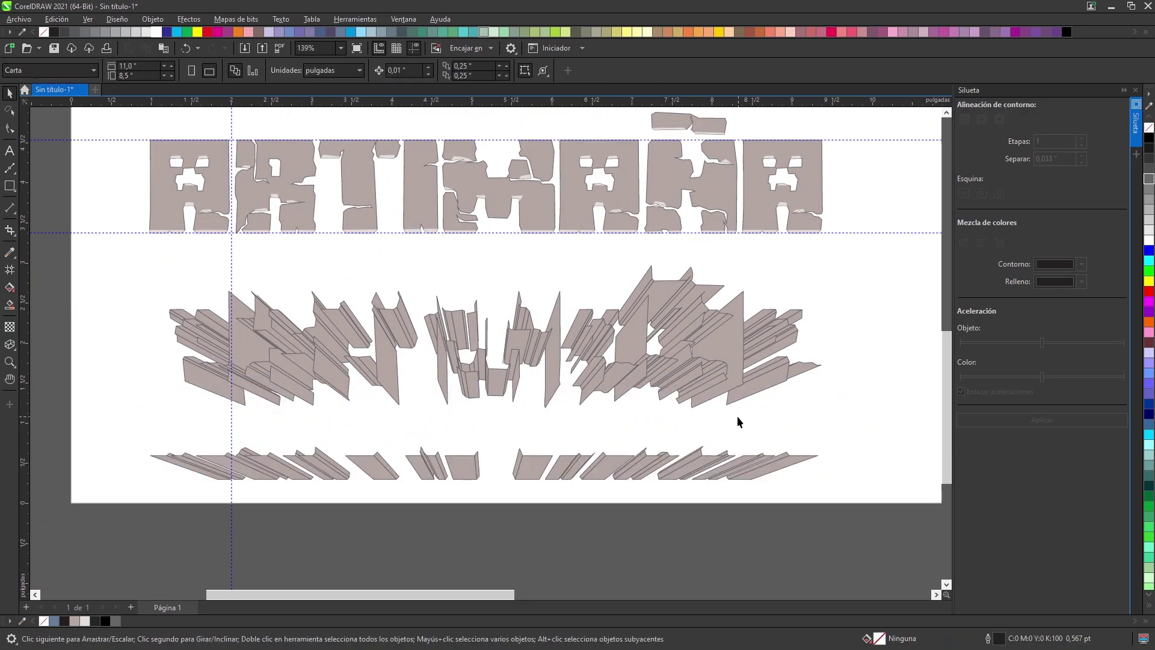
{"action": "key", "text": "ctrl+z"}
{"action": "left_click", "coordinate": [513, 433]}
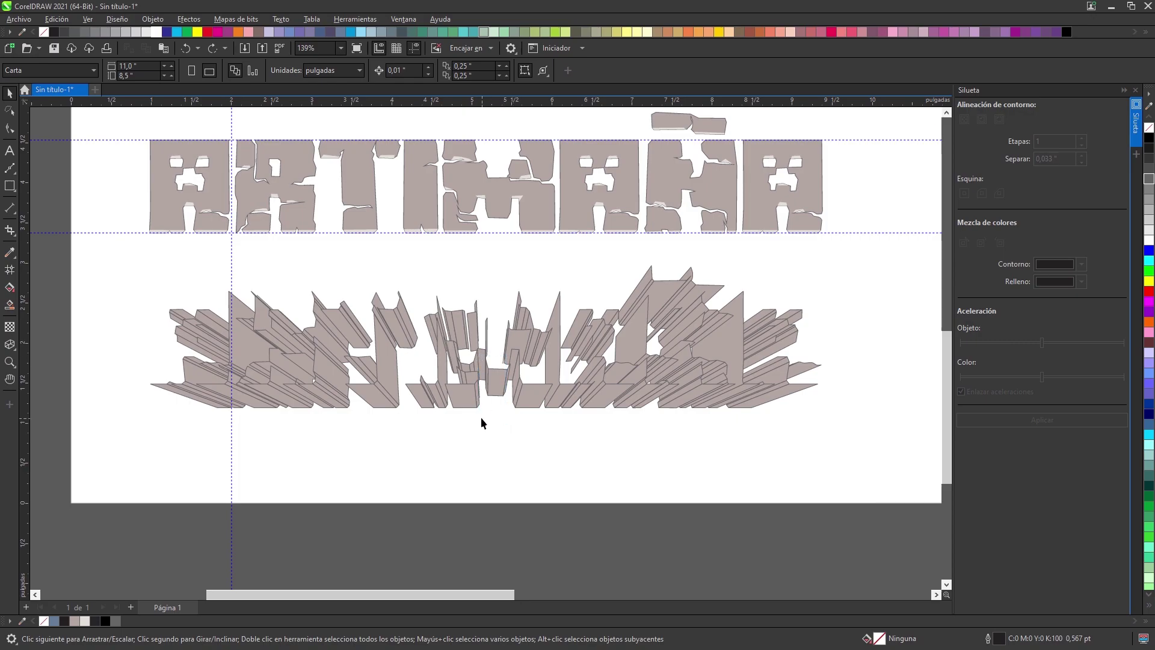
Step: Move the bottom extrusion faces, including the M's centre piece, further down and delete all remaining extrusion faces
{"action": "left_click_drag", "start_coordinate": [511, 358], "coordinate": [512, 358]}
{"action": "left_click_drag", "start_coordinate": [853, 456], "coordinate": [729, 458]}
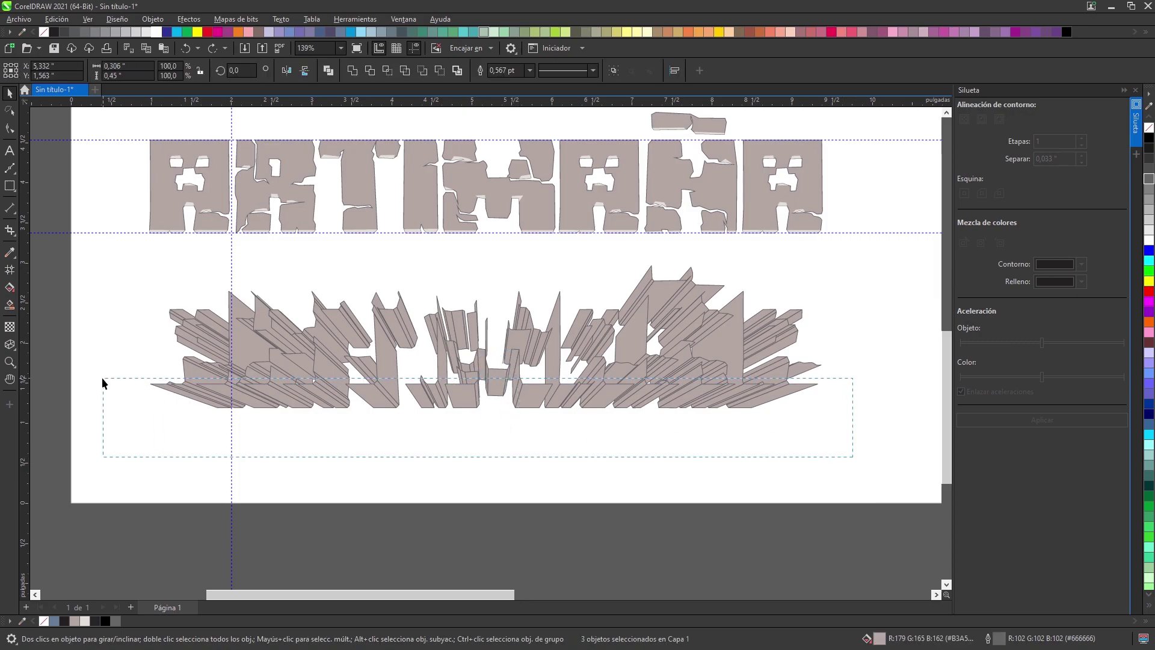
{"action": "left_click_drag", "start_coordinate": [509, 408], "coordinate": [526, 463]}
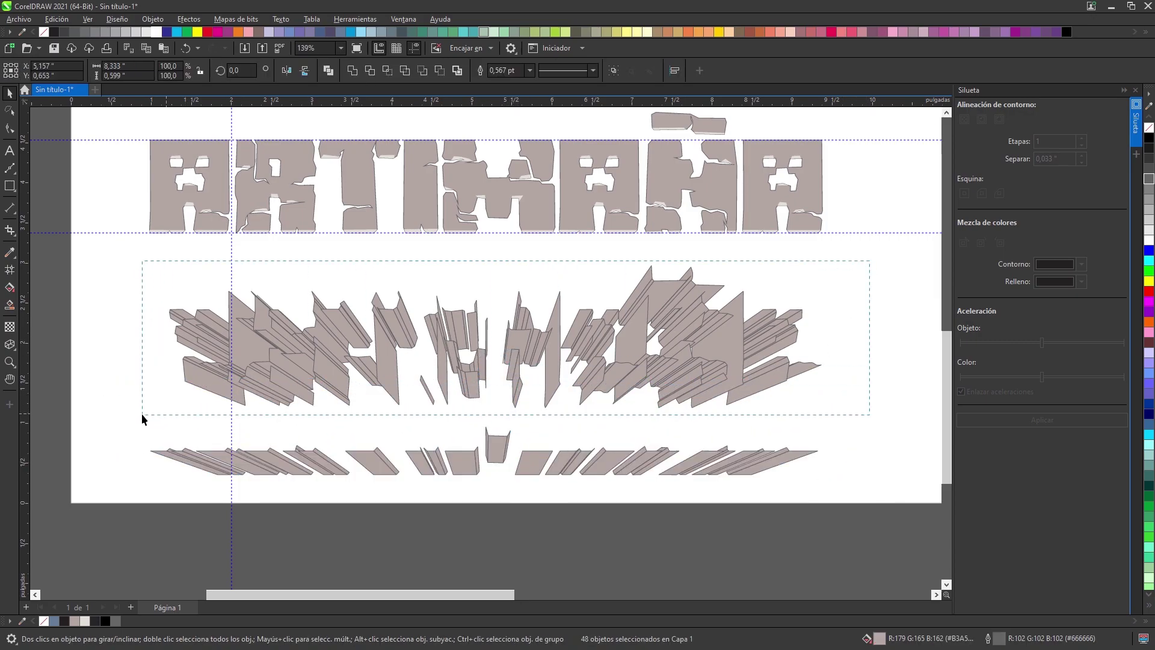
{"action": "key", "text": "Delete"}
Step: Copy the #242426 dark grey swatch's properties to the bottom extrusion faces and combine them into one curve
{"action": "left_click_drag", "start_coordinate": [95, 494], "coordinate": [872, 383]}
{"action": "left_click_drag", "start_coordinate": [733, 173], "coordinate": [716, 274]}
{"action": "key", "text": "ctrl+shift+a"}
{"action": "left_click", "coordinate": [601, 350]}
{"action": "left_click", "coordinate": [672, 146]}
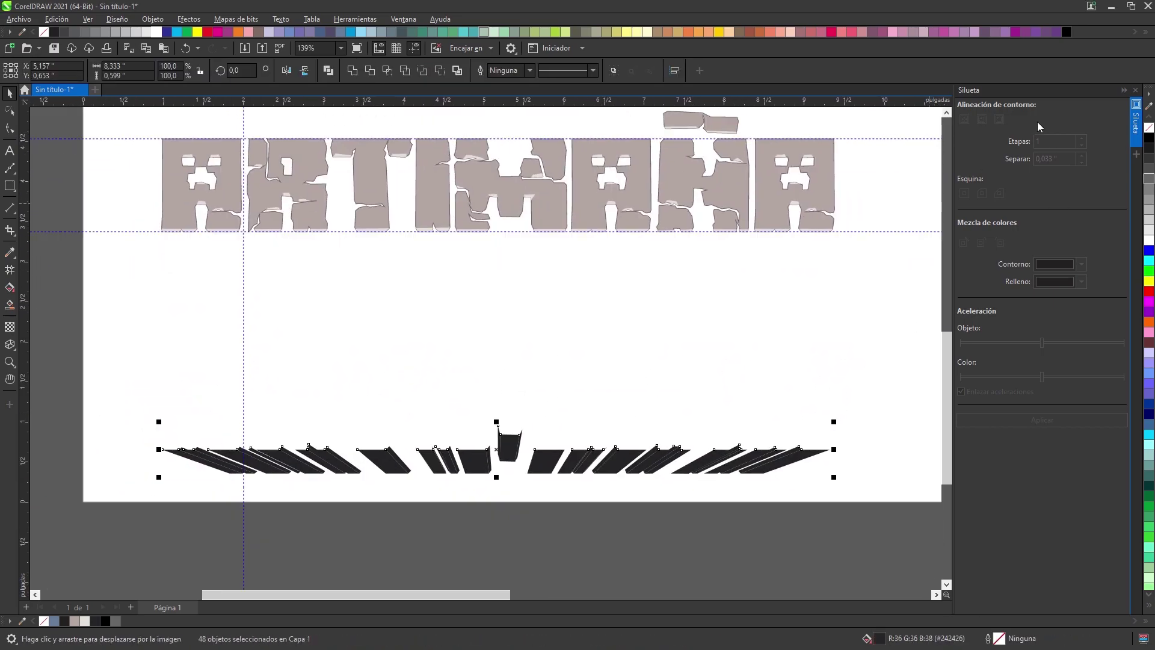
{"action": "key", "text": "ctrl+l"}
Step: Move the combined dark faces up against the letters' lower edges as their undersides
{"action": "scroll", "coordinate": [515, 200], "scroll_direction": "up", "scroll_amount": 5}
{"action": "left_click_drag", "start_coordinate": [499, 445], "coordinate": [473, 200]}
{"action": "scroll", "coordinate": [474, 251], "scroll_direction": "down", "scroll_amount": 4}
{"action": "left_click_drag", "start_coordinate": [474, 250], "coordinate": [479, 370]}
{"action": "left_click", "coordinate": [417, 453]}
{"action": "left_click_drag", "start_coordinate": [328, 353], "coordinate": [335, 369]}
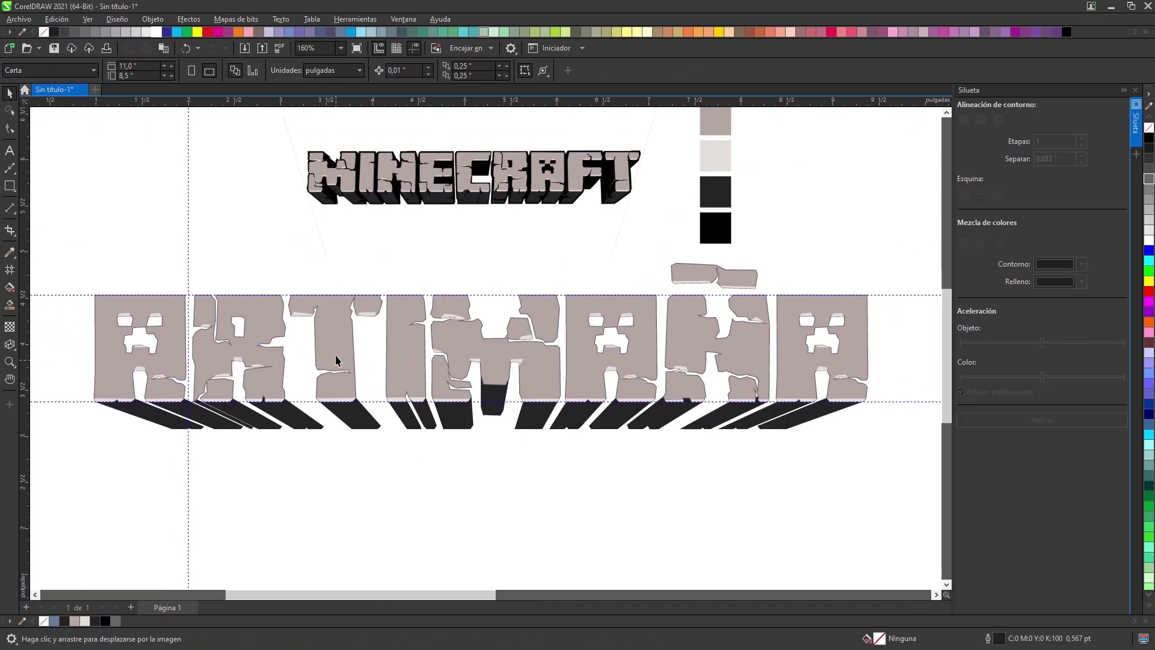
{"action": "scroll", "coordinate": [306, 307], "scroll_direction": "up", "scroll_amount": 2}
{"action": "left_click_drag", "start_coordinate": [409, 182], "coordinate": [406, 300]}
{"action": "scroll", "coordinate": [428, 275], "scroll_direction": "down", "scroll_amount": 3}
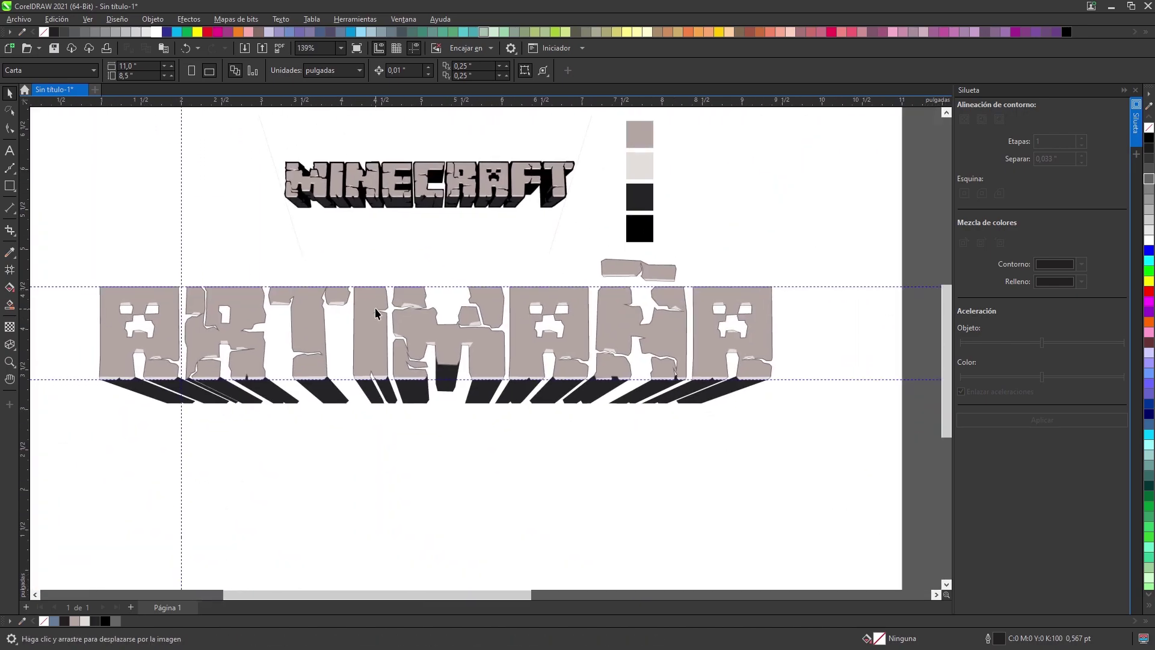
Step: Undo the recent edits to the dark undersides until the letters' complete extrusion is restored
{"action": "scroll", "coordinate": [388, 354], "scroll_direction": "up", "scroll_amount": 4}
{"action": "scroll", "coordinate": [380, 343], "scroll_direction": "down", "scroll_amount": 6}
{"action": "left_click", "coordinate": [397, 358]}
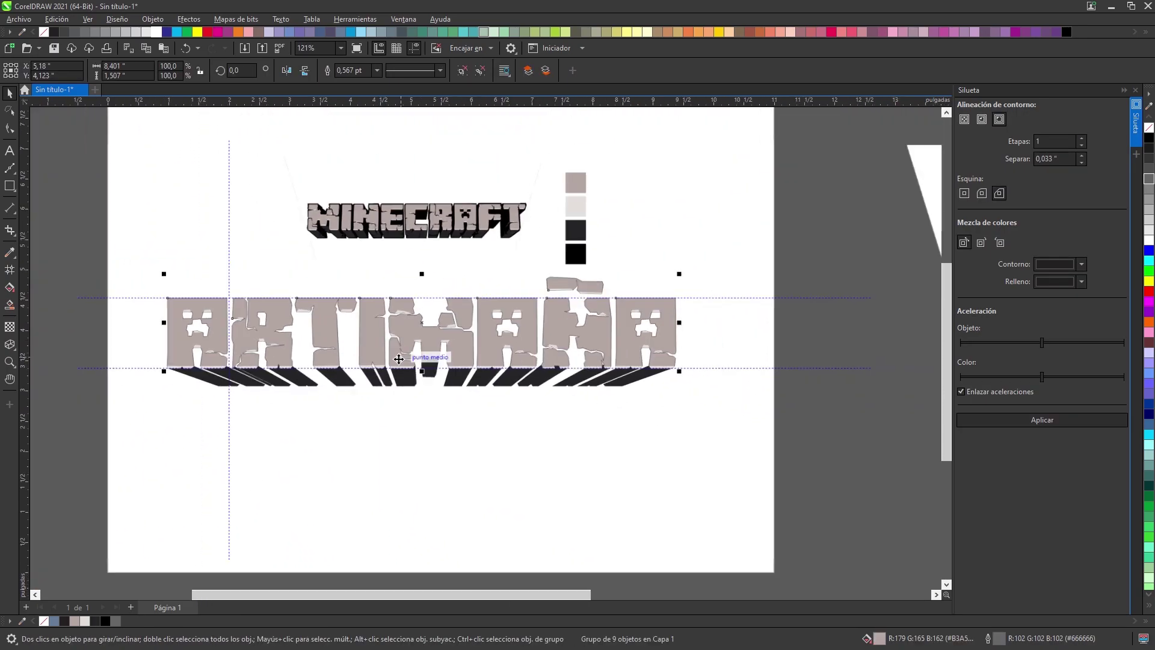
{"action": "scroll", "coordinate": [402, 368], "scroll_direction": "down", "scroll_amount": 1}
{"action": "left_click", "coordinate": [415, 392]}
{"action": "key", "text": "ctrl+z"}
{"action": "key", "text": "ctrl+z"}
{"action": "key", "text": "ctrl+z"}
{"action": "key", "text": "ctrl+z"}
{"action": "key", "text": "ctrl+z"}
{"action": "key", "text": "ctrl+z"}
{"action": "key", "text": "ctrl+z"}
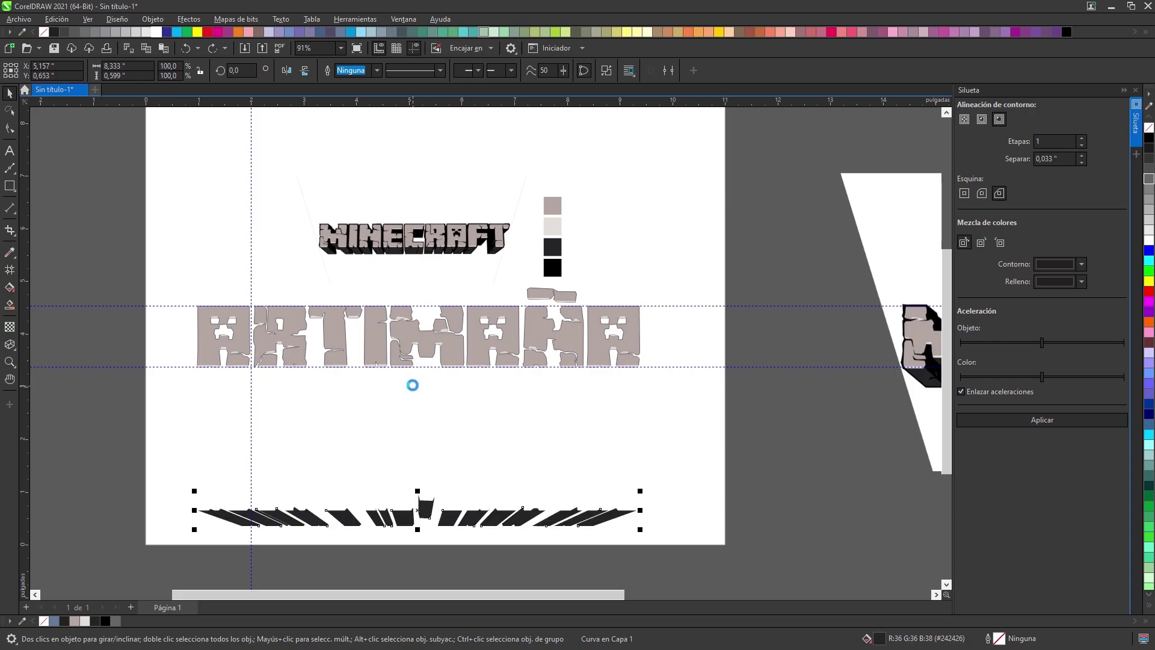
Step: Weld the extrusion faces into one curve and copy the black swatch's properties to it
{"action": "left_click", "coordinate": [407, 368]}
{"action": "scroll", "coordinate": [407, 368], "scroll_direction": "up", "scroll_amount": 2}
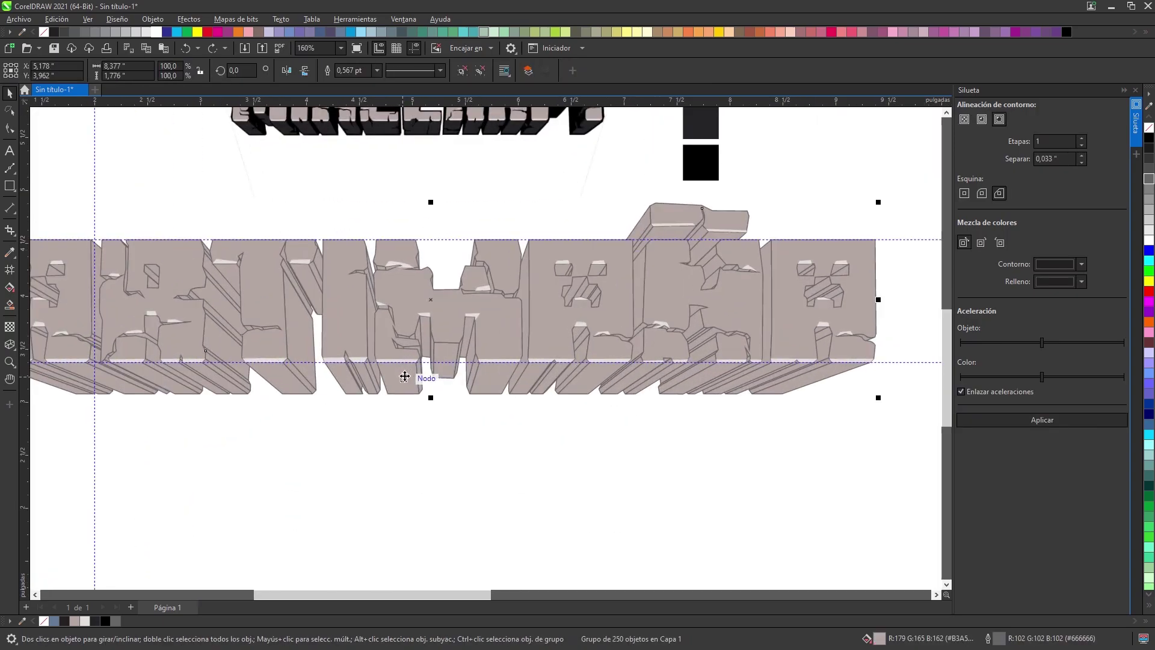
{"action": "left_click", "coordinate": [462, 72]}
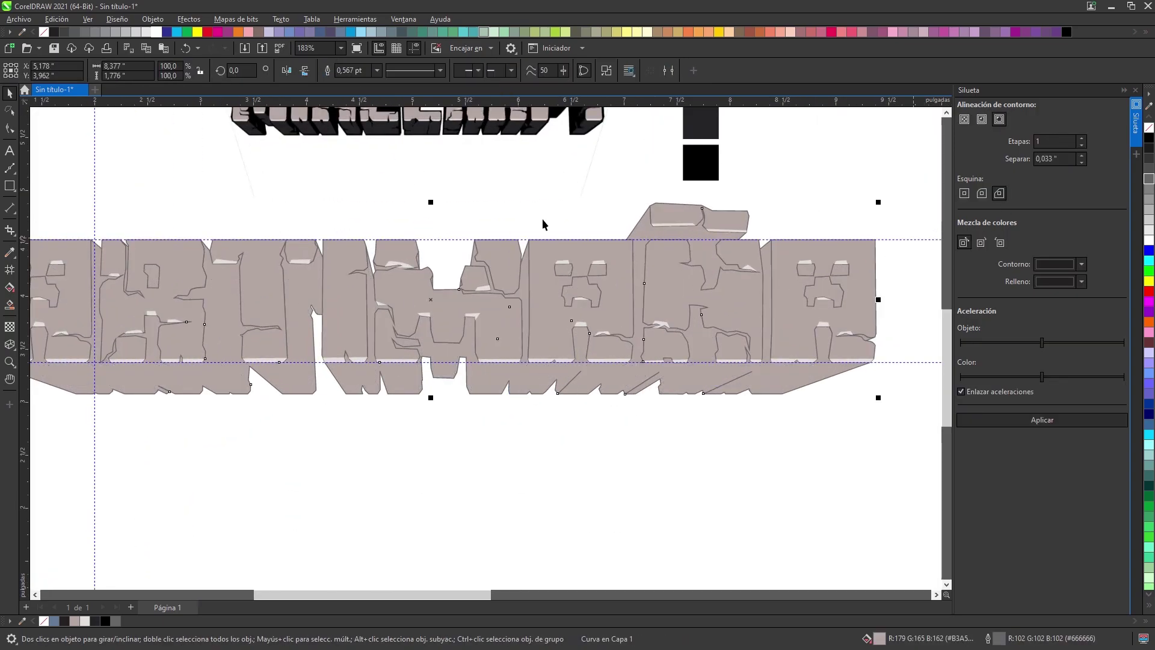
{"action": "left_click_drag", "start_coordinate": [526, 199], "coordinate": [485, 339]}
{"action": "key", "text": "ctrl+shift+a"}
{"action": "left_click", "coordinate": [609, 371]}
{"action": "left_click", "coordinate": [660, 262]}
{"action": "left_click_drag", "start_coordinate": [547, 374], "coordinate": [575, 333]}
{"action": "key", "text": "ctrl+shift+a"}
{"action": "left_click", "coordinate": [601, 350]}
{"action": "left_click", "coordinate": [686, 266]}
Step: Place the combined dark grey faces over the black extrusion, aligned with the letters' lower edges
{"action": "left_click_drag", "start_coordinate": [475, 289], "coordinate": [512, 248]}
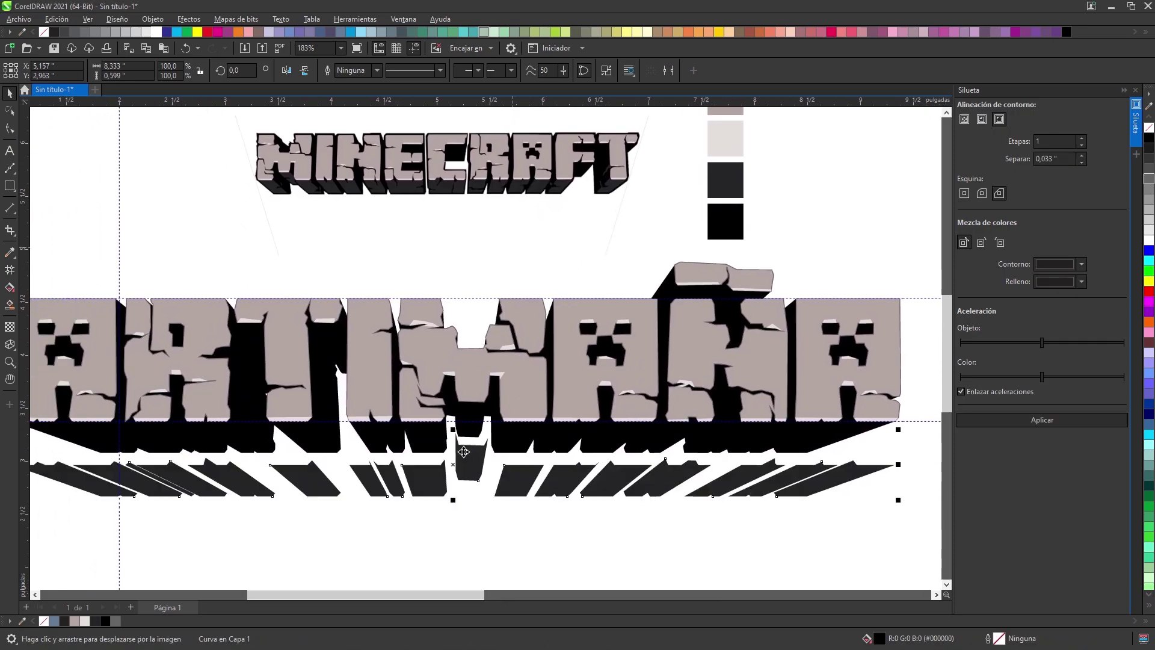
{"action": "scroll", "coordinate": [472, 442], "scroll_direction": "up", "scroll_amount": 4}
{"action": "left_click", "coordinate": [516, 341]}
{"action": "scroll", "coordinate": [517, 349], "scroll_direction": "down", "scroll_amount": 4}
{"action": "left_click_drag", "start_coordinate": [519, 320], "coordinate": [489, 378]}
{"action": "left_click_drag", "start_coordinate": [858, 449], "coordinate": [103, 262]}
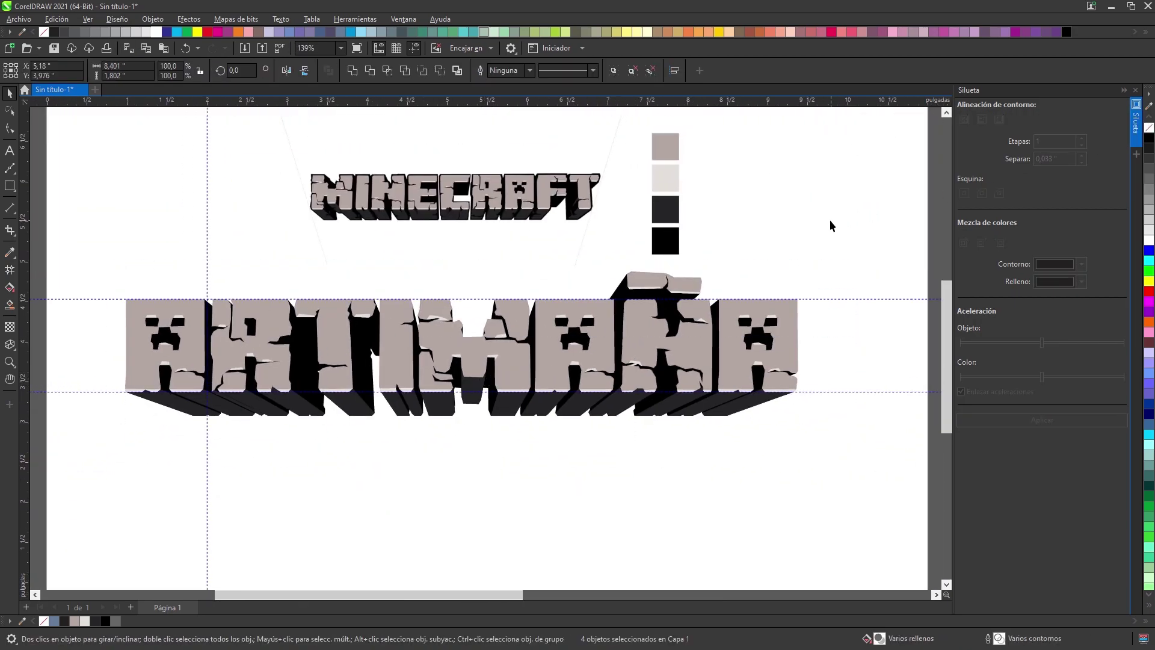
Step: Delete the two horizontal guidelines and the vertical guideline around the word
{"action": "left_click", "coordinate": [830, 222]}
{"action": "left_click_drag", "start_coordinate": [831, 294], "coordinate": [814, 294]}
{"action": "left_click", "coordinate": [802, 299]}
{"action": "key", "text": "Delete"}
{"action": "left_click", "coordinate": [749, 393]}
{"action": "key", "text": "Delete"}
{"action": "left_click", "coordinate": [190, 271]}
{"action": "key", "text": "Delete"}
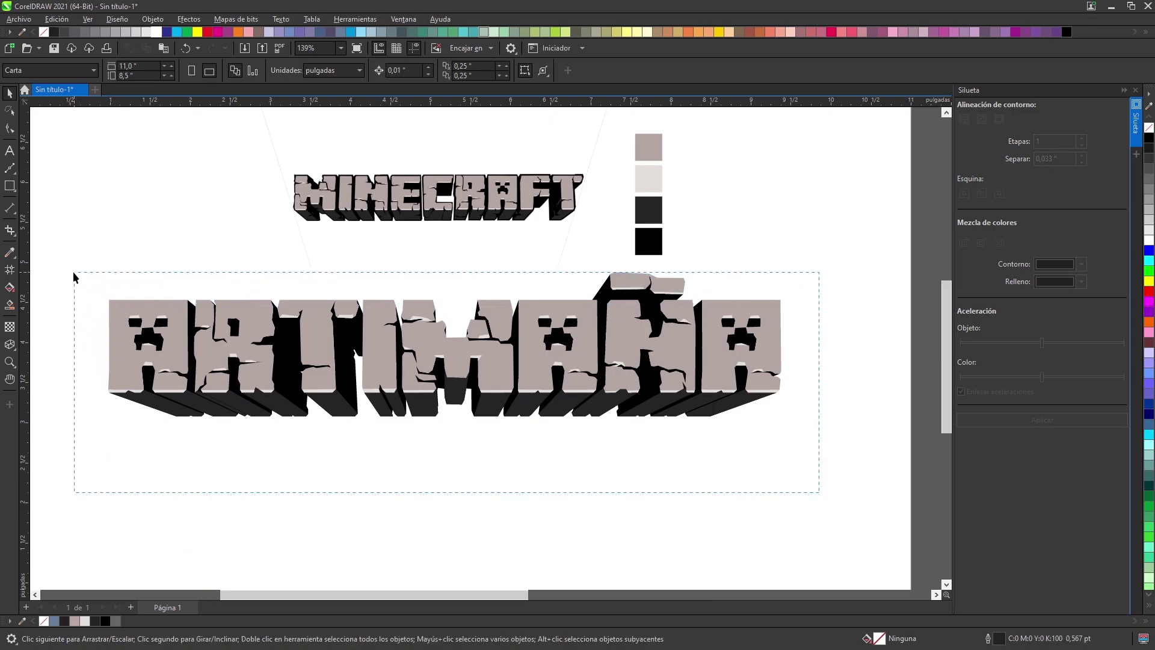
Step: Group the word's parts and apply a one-step outer contour with a 0.043" offset
{"action": "left_click_drag", "start_coordinate": [756, 336], "coordinate": [778, 361]}
{"action": "left_click", "coordinate": [1042, 419]}
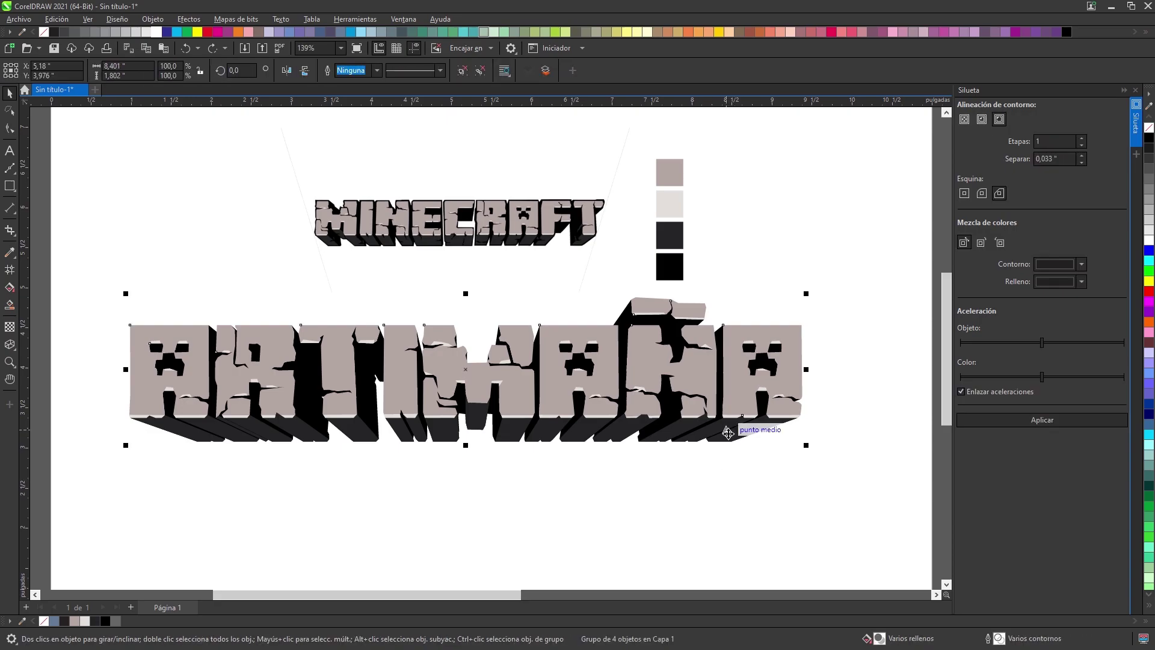
{"action": "left_click", "coordinate": [849, 505]}
{"action": "left_click", "coordinate": [463, 72]}
{"action": "left_click", "coordinate": [464, 74]}
{"action": "left_click", "coordinate": [1007, 420]}
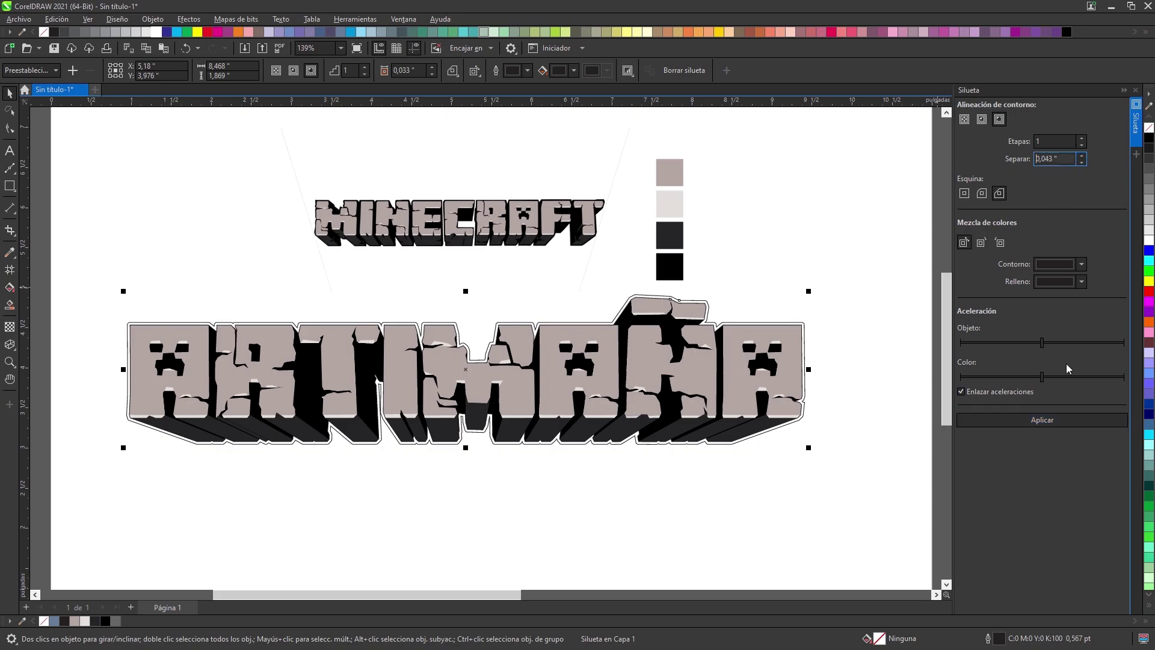
Step: Break the contour apart from the word and select its separate outline curve
{"action": "scroll", "coordinate": [794, 317], "scroll_direction": "up", "scroll_amount": 3}
{"action": "left_click", "coordinate": [794, 317]}
{"action": "left_click_drag", "start_coordinate": [809, 328], "coordinate": [814, 279]}
{"action": "key", "text": "ctrl+z"}
{"action": "left_click", "coordinate": [809, 346]}
{"action": "left_click_drag", "start_coordinate": [770, 245], "coordinate": [765, 273]}
Step: Make the separated contour curve solid black like the black swatch and send it behind the word
{"action": "key", "text": "ctrl+shift+a"}
{"action": "key", "text": "Return"}
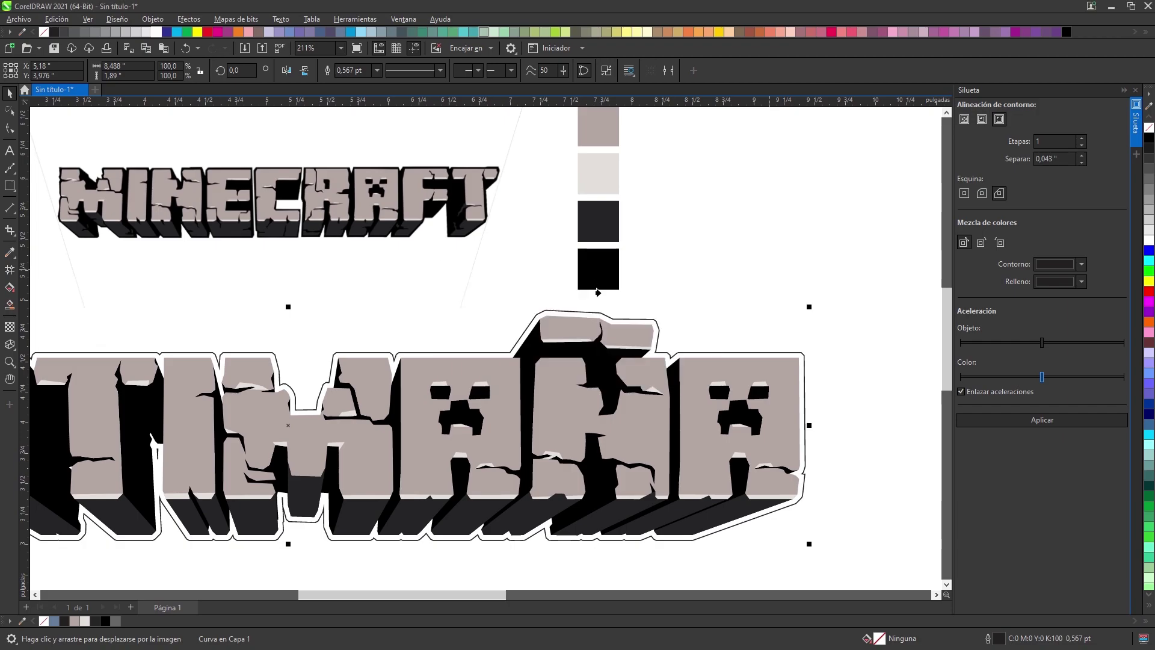
{"action": "left_click", "coordinate": [1149, 137]}
{"action": "right_click", "coordinate": [1149, 128]}
{"action": "left_click", "coordinate": [525, 298]}
{"action": "left_click", "coordinate": [539, 364]}
{"action": "key", "text": "shift+Page_Down"}
{"action": "scroll", "coordinate": [563, 342], "scroll_direction": "down", "scroll_amount": 2}
{"action": "left_click_drag", "start_coordinate": [641, 280], "coordinate": [810, 240]}
Step: Copy the small MINECRAFT reference image below the word and crop the copy to its lower extruded part
{"action": "left_click", "coordinate": [546, 245]}
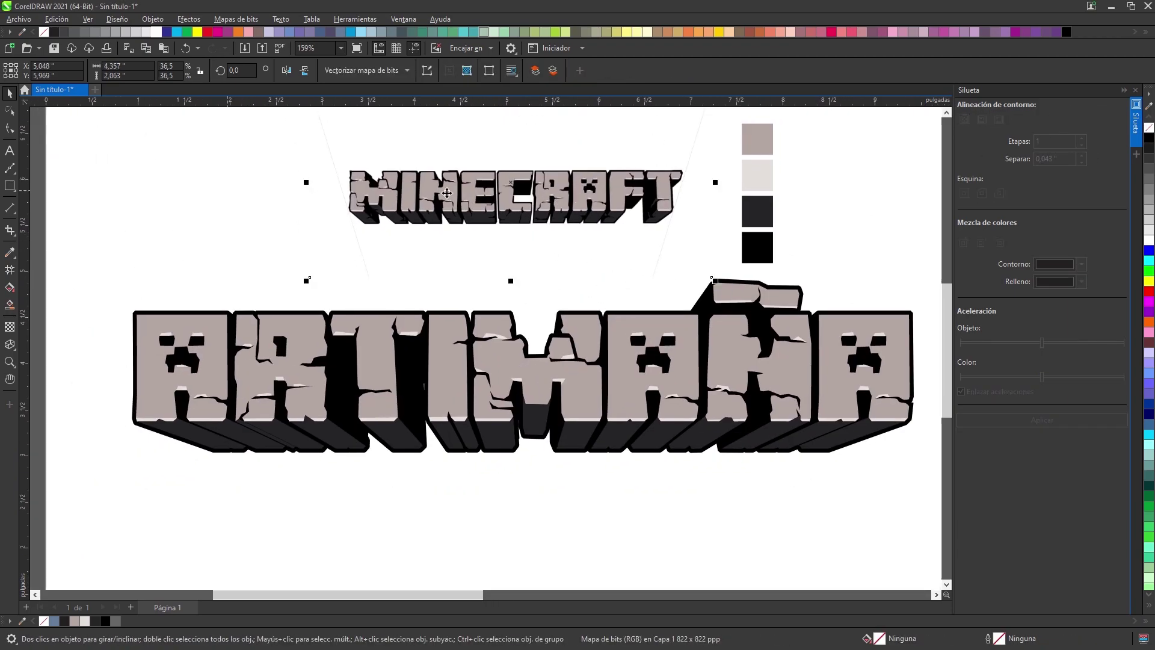
{"action": "scroll", "coordinate": [537, 197], "scroll_direction": "down", "scroll_amount": 3}
{"action": "left_click_drag", "start_coordinate": [539, 200], "coordinate": [463, 475]}
{"action": "right_click", "coordinate": [464, 474]}
{"action": "scroll", "coordinate": [464, 475], "scroll_direction": "up", "scroll_amount": 4}
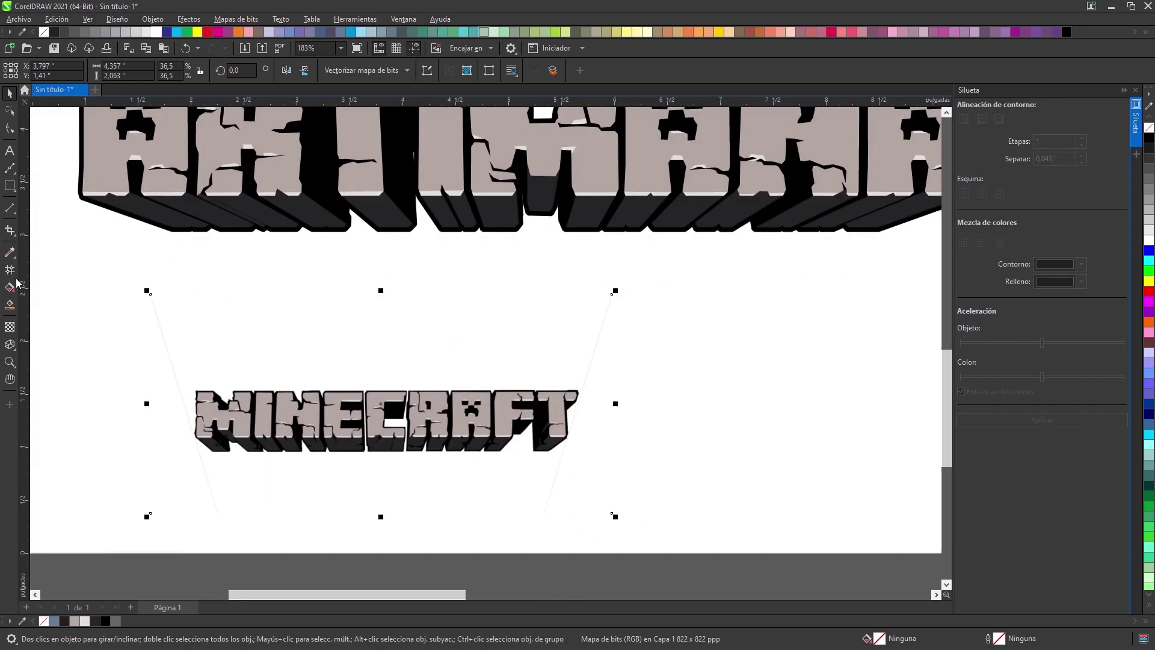
{"action": "left_click", "coordinate": [10, 230]}
{"action": "left_click_drag", "start_coordinate": [188, 425], "coordinate": [591, 472]}
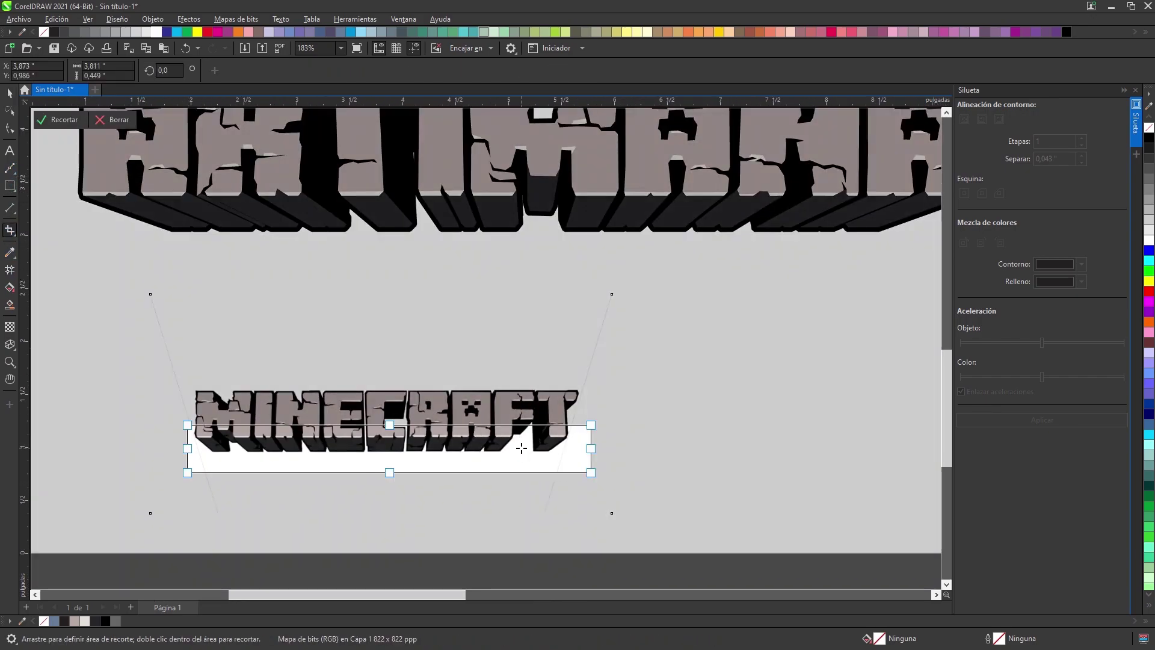
{"action": "double_click", "coordinate": [521, 446]}
{"action": "left_click", "coordinate": [10, 94]}
Step: Enlarge the cropped reference strip below the word and examine the cracks on the letters' undersides
{"action": "scroll", "coordinate": [449, 303], "scroll_direction": "down", "scroll_amount": 2}
{"action": "left_click_drag", "start_coordinate": [521, 361], "coordinate": [687, 304]}
{"action": "left_click_drag", "start_coordinate": [540, 374], "coordinate": [614, 302]}
{"action": "scroll", "coordinate": [494, 275], "scroll_direction": "up", "scroll_amount": 3}
{"action": "scroll", "coordinate": [495, 275], "scroll_direction": "down", "scroll_amount": 3}
{"action": "scroll", "coordinate": [291, 291], "scroll_direction": "up", "scroll_amount": 2}
{"action": "scroll", "coordinate": [572, 368], "scroll_direction": "up", "scroll_amount": 1}
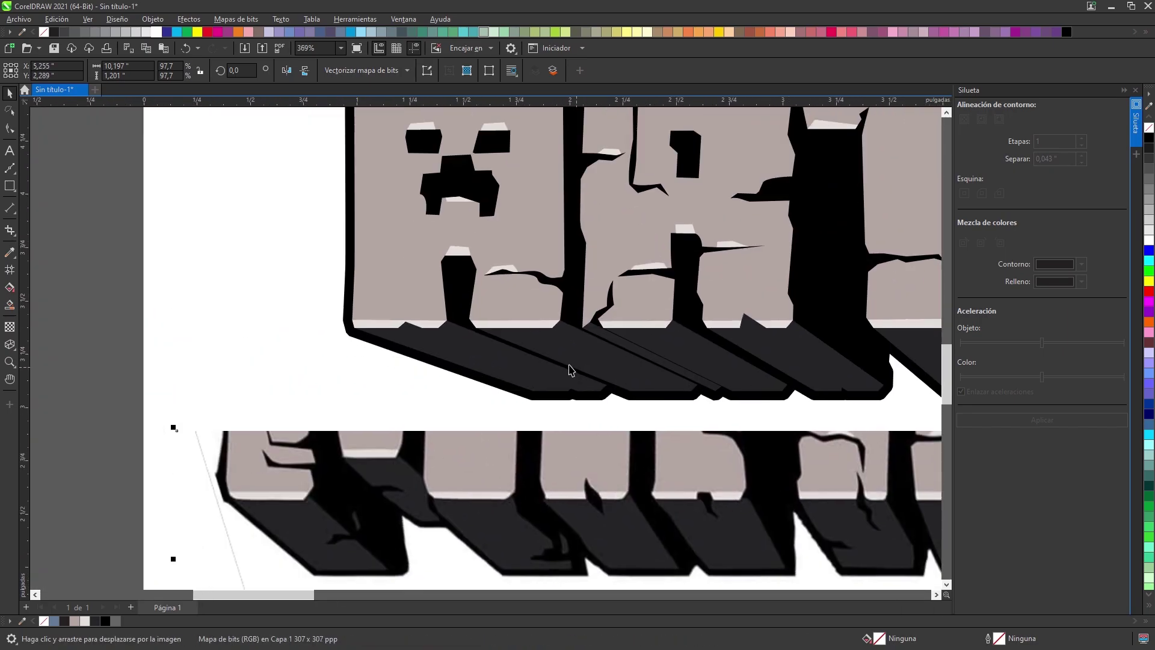
{"action": "scroll", "coordinate": [514, 364], "scroll_direction": "up", "scroll_amount": 1}
{"action": "scroll", "coordinate": [516, 360], "scroll_direction": "down", "scroll_amount": 1}
{"action": "left_click_drag", "start_coordinate": [902, 379], "coordinate": [534, 379]}
{"action": "scroll", "coordinate": [563, 364], "scroll_direction": "down", "scroll_amount": 1}
Step: Delete the cropped reference strip and the small MINECRAFT reference image above the word
{"action": "left_click", "coordinate": [580, 420]}
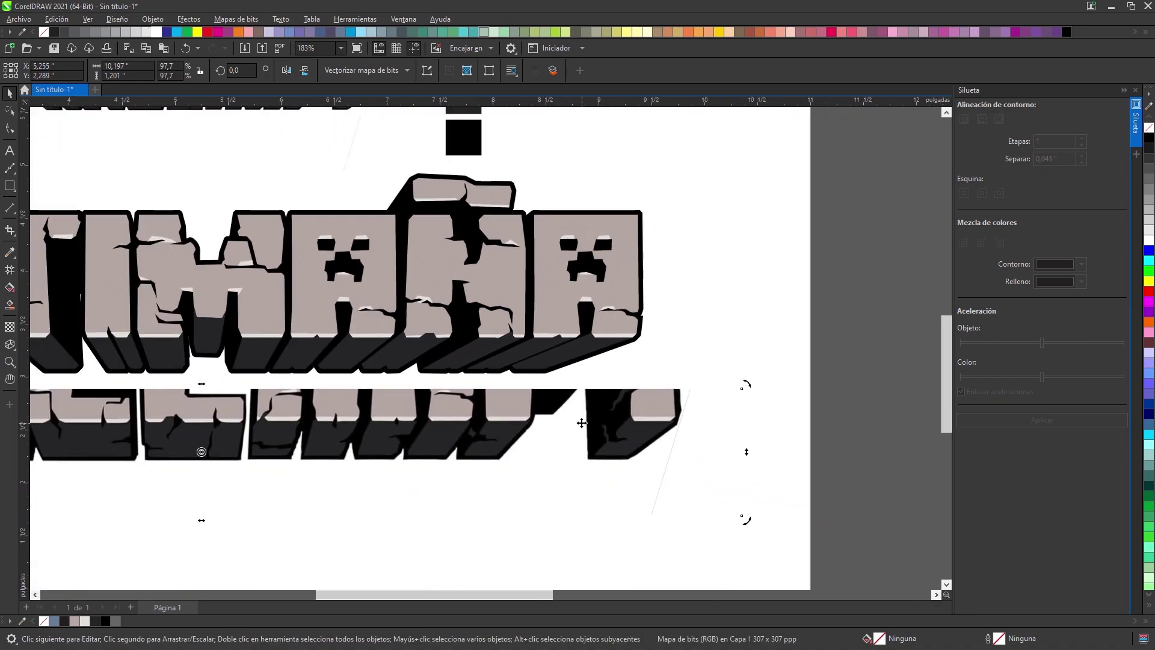
{"action": "key", "text": "Delete"}
{"action": "scroll", "coordinate": [577, 420], "scroll_direction": "down", "scroll_amount": 3}
{"action": "scroll", "coordinate": [516, 310], "scroll_direction": "up", "scroll_amount": 1}
{"action": "left_click", "coordinate": [493, 301]}
{"action": "key", "text": "Delete"}
Step: Clear the perspective from the large MINECRAFT reference image and move it beside the page
{"action": "scroll", "coordinate": [534, 421], "scroll_direction": "up", "scroll_amount": 3}
{"action": "scroll", "coordinate": [532, 413], "scroll_direction": "down", "scroll_amount": 3}
{"action": "scroll", "coordinate": [533, 415], "scroll_direction": "down", "scroll_amount": 3}
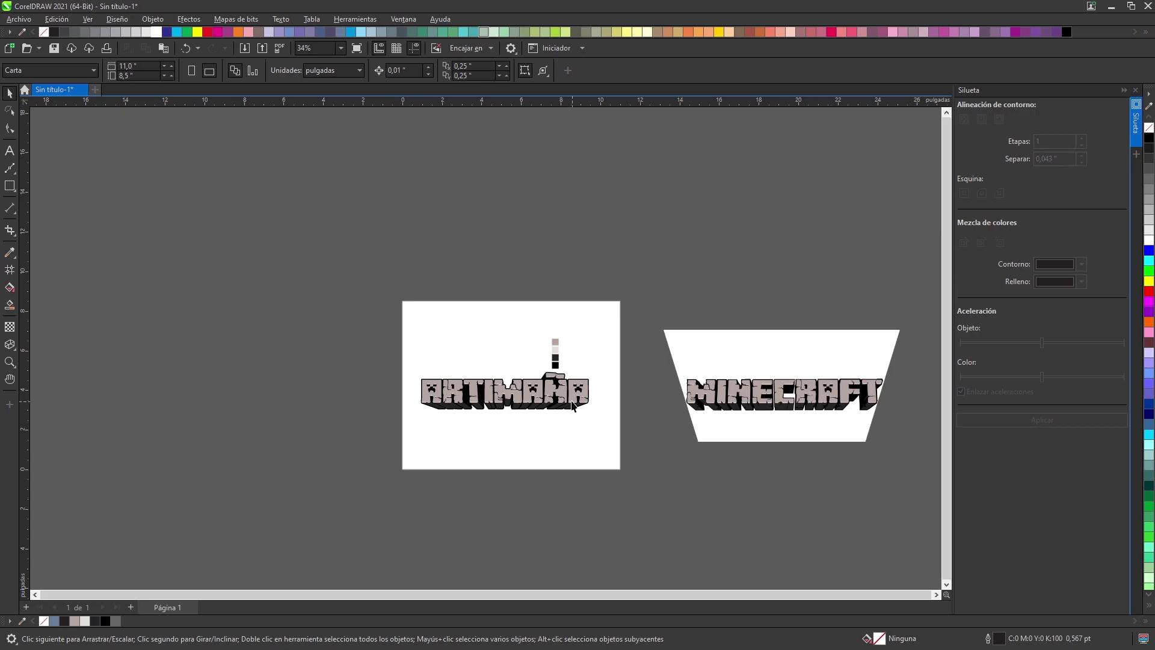
{"action": "scroll", "coordinate": [571, 404], "scroll_direction": "up", "scroll_amount": 4}
{"action": "scroll", "coordinate": [306, 378], "scroll_direction": "left", "scroll_amount": 1}
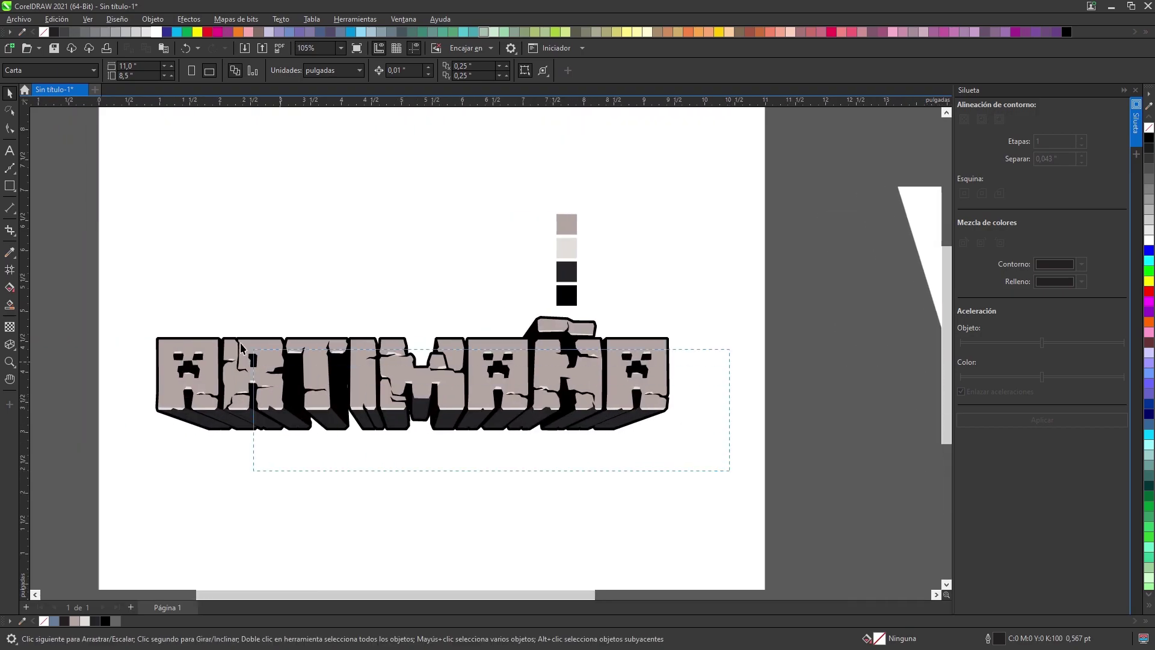
{"action": "scroll", "coordinate": [231, 309], "scroll_direction": "down", "scroll_amount": 1}
{"action": "scroll", "coordinate": [679, 295], "scroll_direction": "right", "scroll_amount": 4}
{"action": "left_click", "coordinate": [680, 294]}
{"action": "scroll", "coordinate": [66, 317], "scroll_direction": "left", "scroll_amount": 1}
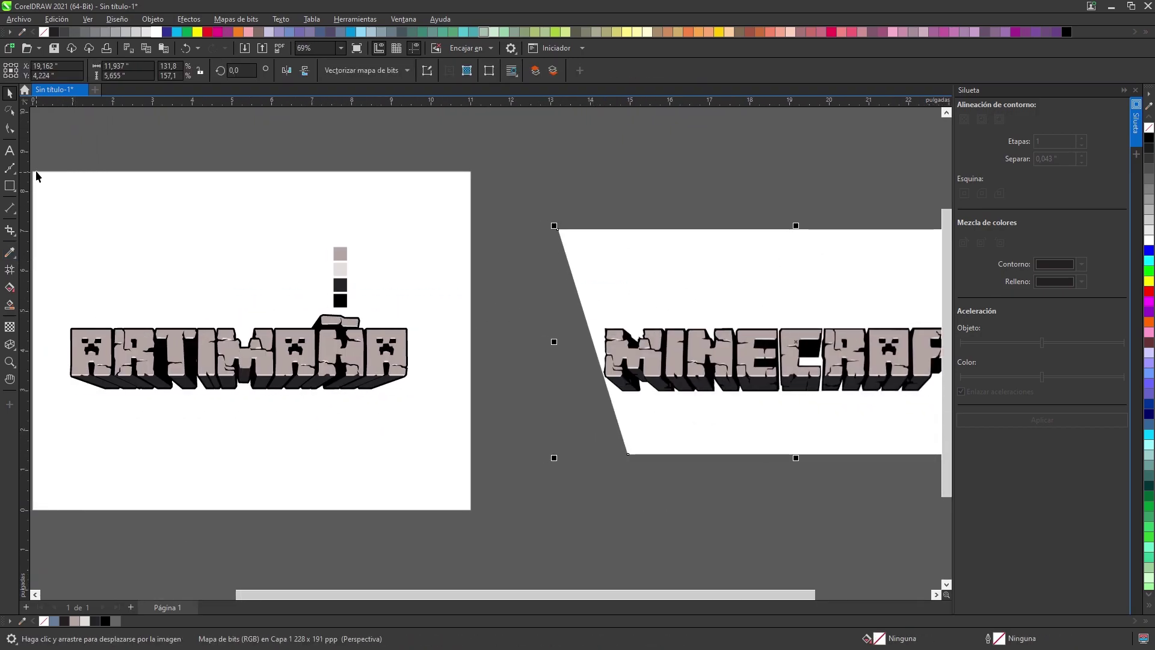
{"action": "left_click", "coordinate": [154, 19]}
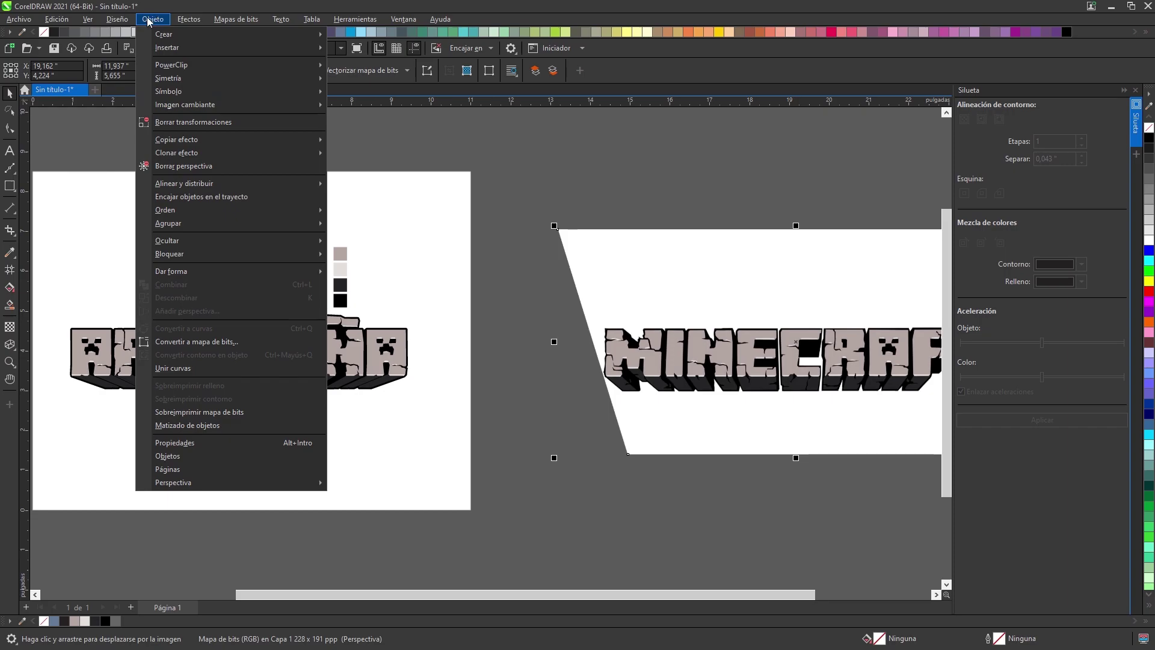
{"action": "left_click", "coordinate": [202, 166]}
{"action": "scroll", "coordinate": [542, 289], "scroll_direction": "down", "scroll_amount": 1}
{"action": "scroll", "coordinate": [481, 337], "scroll_direction": "up", "scroll_amount": 1}
{"action": "left_click_drag", "start_coordinate": [872, 287], "coordinate": [726, 296]}
{"action": "scroll", "coordinate": [504, 322], "scroll_direction": "down", "scroll_amount": 1}
{"action": "scroll", "coordinate": [503, 322], "scroll_direction": "up", "scroll_amount": 1}
Step: Add a perspective to the grouped word and pull both of its upper corners inward
{"action": "left_click_drag", "start_coordinate": [556, 388], "coordinate": [259, 314]}
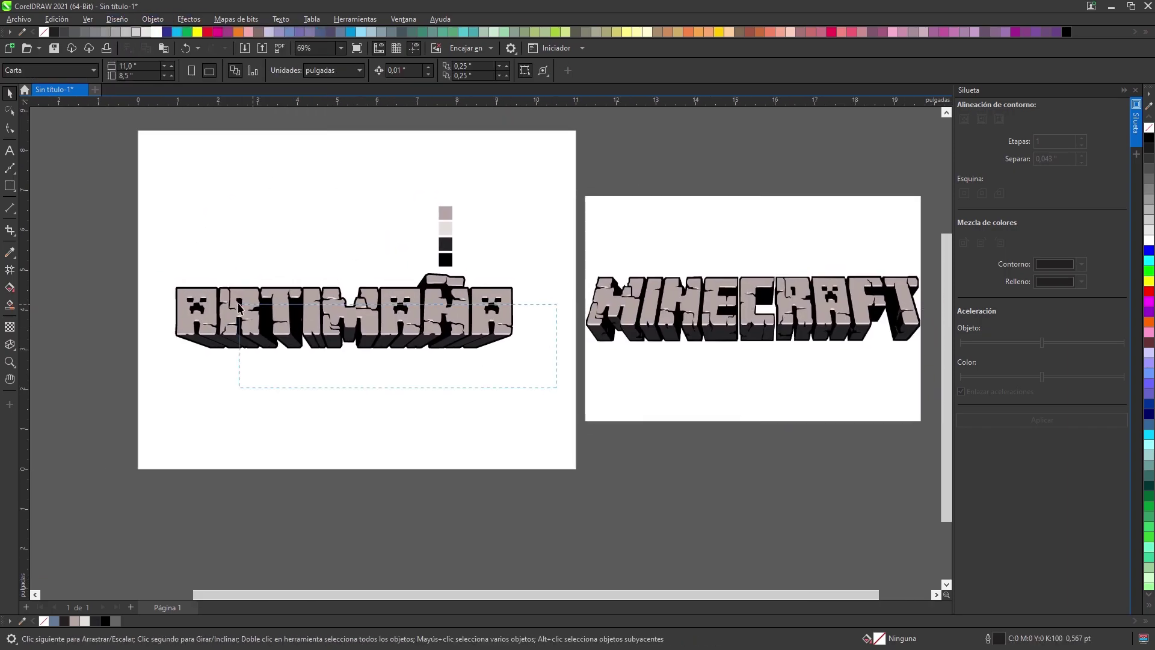
{"action": "left_click_drag", "start_coordinate": [169, 273], "coordinate": [237, 301]}
{"action": "left_click", "coordinate": [192, 18]}
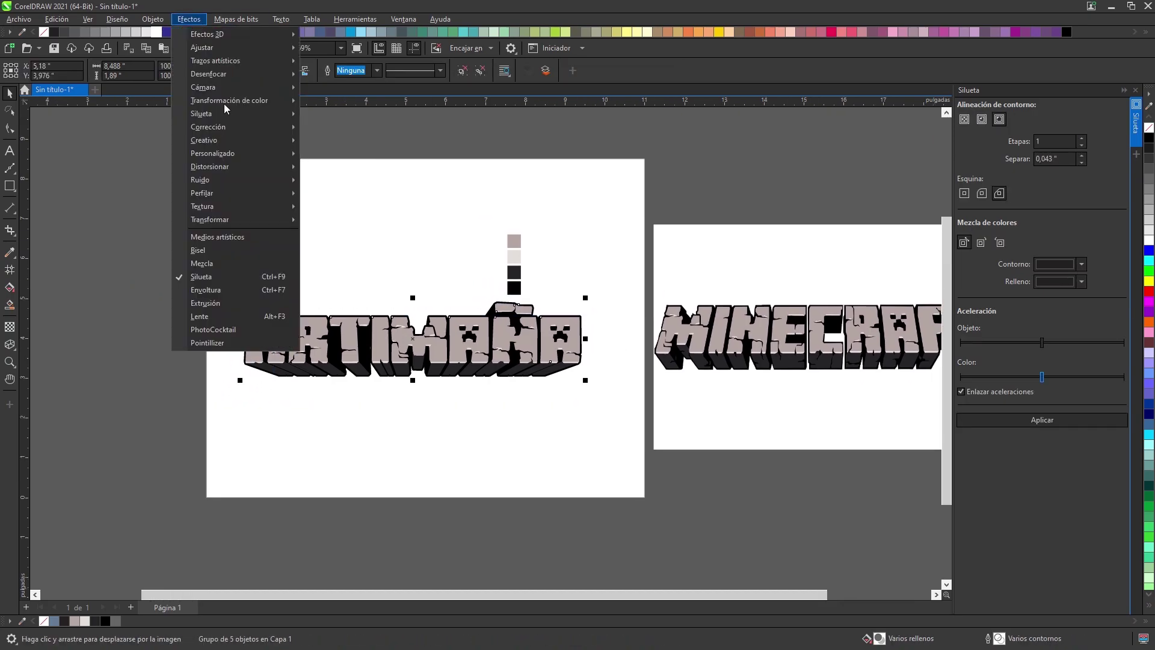
{"action": "left_click", "coordinate": [142, 16]}
{"action": "left_click", "coordinate": [210, 312]}
{"action": "scroll", "coordinate": [502, 342], "scroll_direction": "up", "scroll_amount": 1}
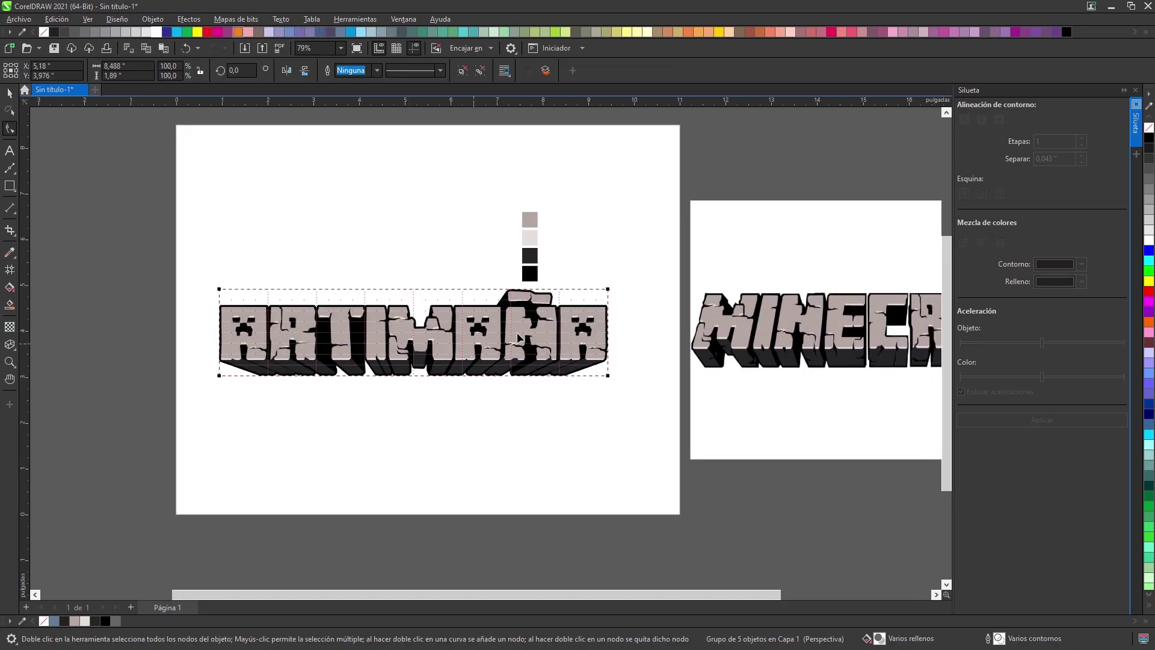
{"action": "left_click_drag", "start_coordinate": [608, 290], "coordinate": [593, 288]}
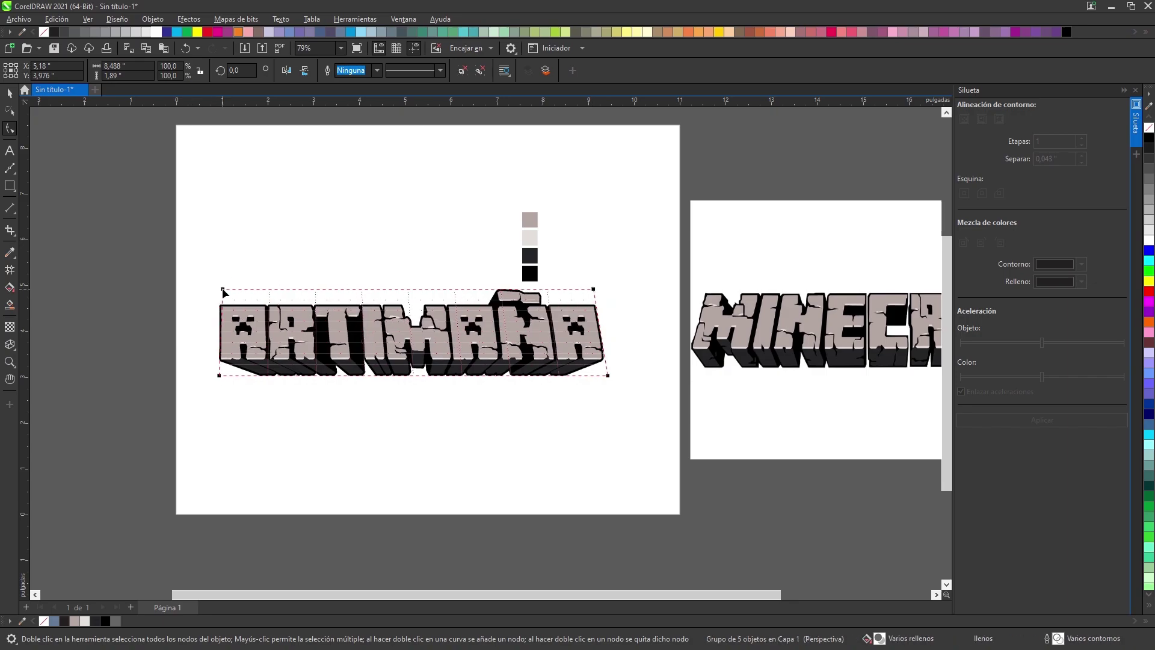
{"action": "left_click_drag", "start_coordinate": [219, 290], "coordinate": [234, 288]}
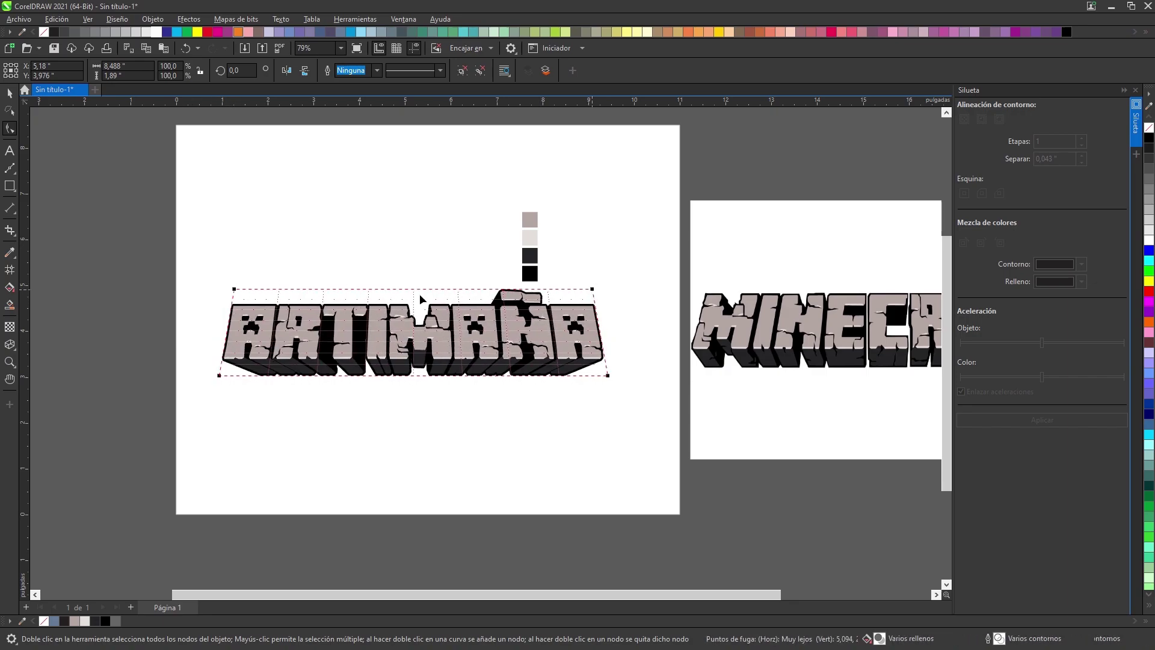
Step: Fine-tune the word's perspective by bringing its upper corners slightly closer together
{"action": "left_click_drag", "start_coordinate": [592, 289], "coordinate": [590, 289]}
{"action": "left_click_drag", "start_coordinate": [234, 289], "coordinate": [237, 290]}
{"action": "key", "text": "ctrl+z"}
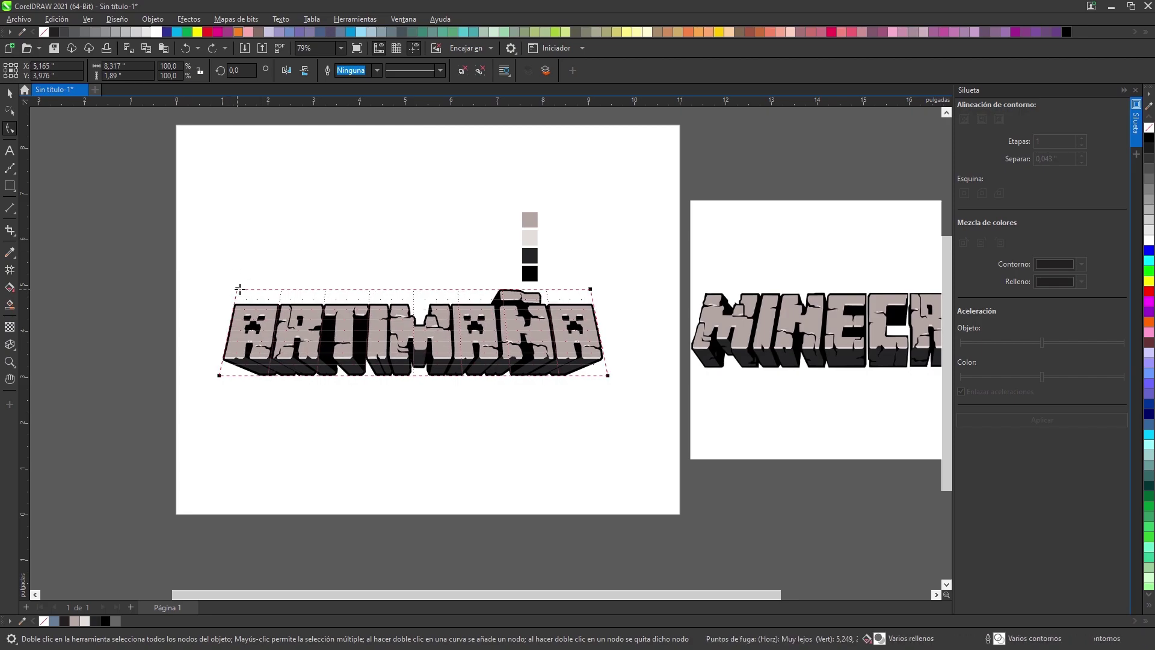
{"action": "left_click_drag", "start_coordinate": [586, 288], "coordinate": [586, 288]}
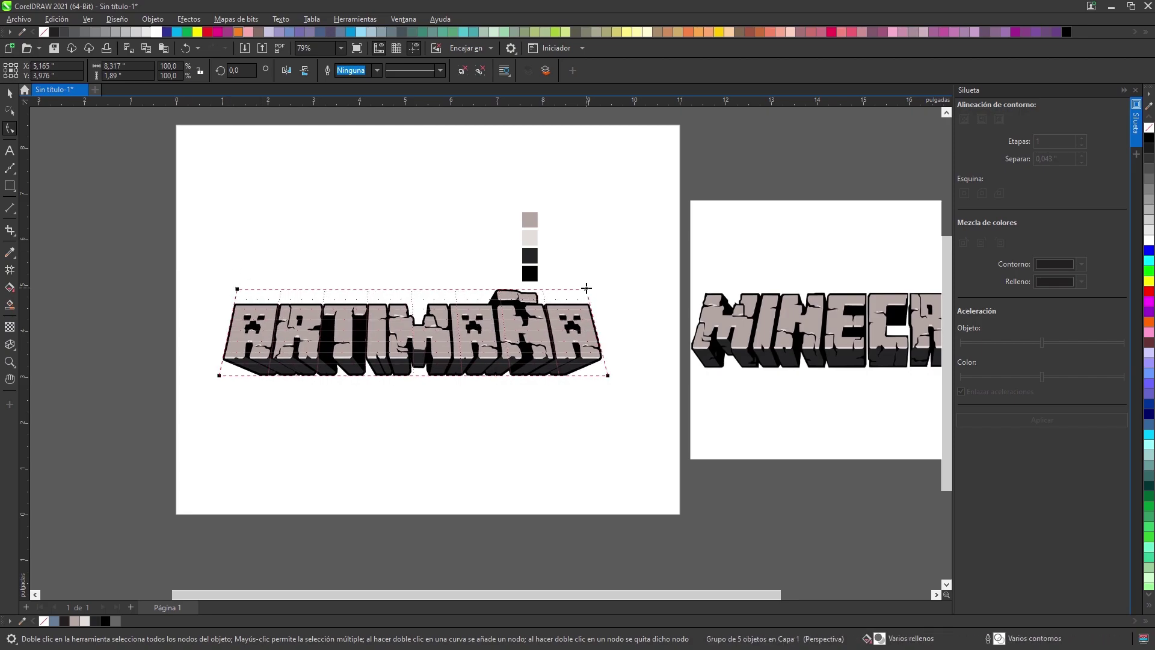
Step: Sketch a closed freehand crack about 0.275" wide and 0.054" high on the first A's underside
{"action": "left_click", "coordinate": [10, 94]}
{"action": "scroll", "coordinate": [399, 369], "scroll_direction": "up", "scroll_amount": 2}
{"action": "left_click", "coordinate": [399, 370]}
{"action": "left_click_drag", "start_coordinate": [399, 369], "coordinate": [419, 390]}
{"action": "left_click", "coordinate": [374, 193]}
{"action": "scroll", "coordinate": [155, 399], "scroll_direction": "up", "scroll_amount": 6}
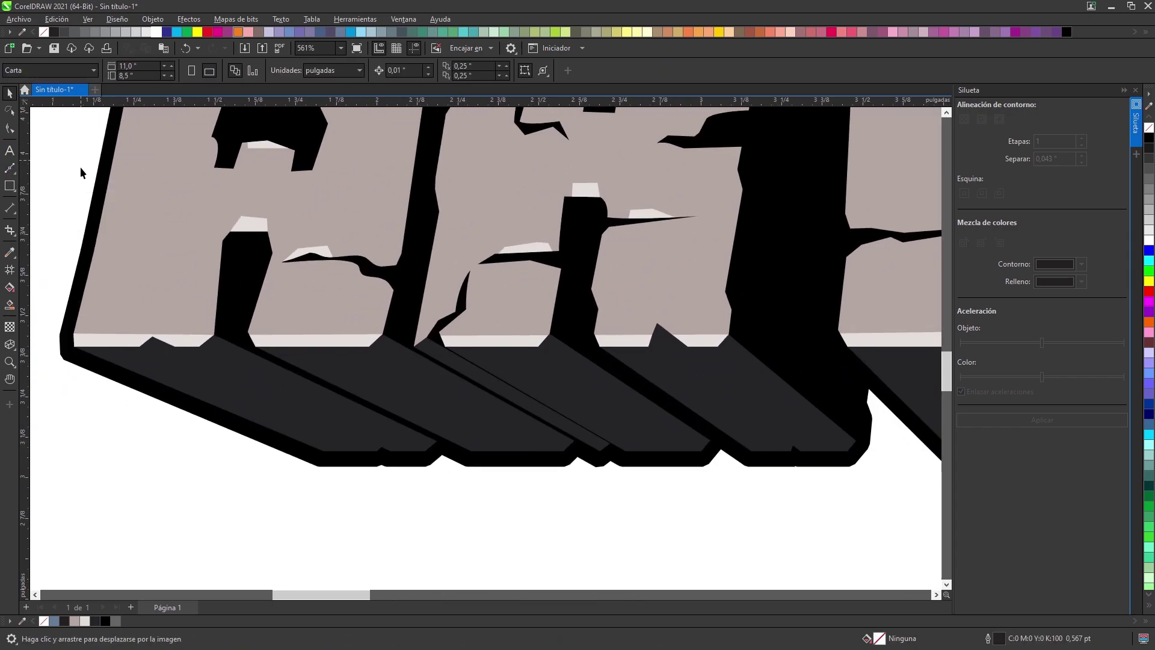
{"action": "left_click", "coordinate": [9, 168]}
{"action": "left_click", "coordinate": [50, 181]}
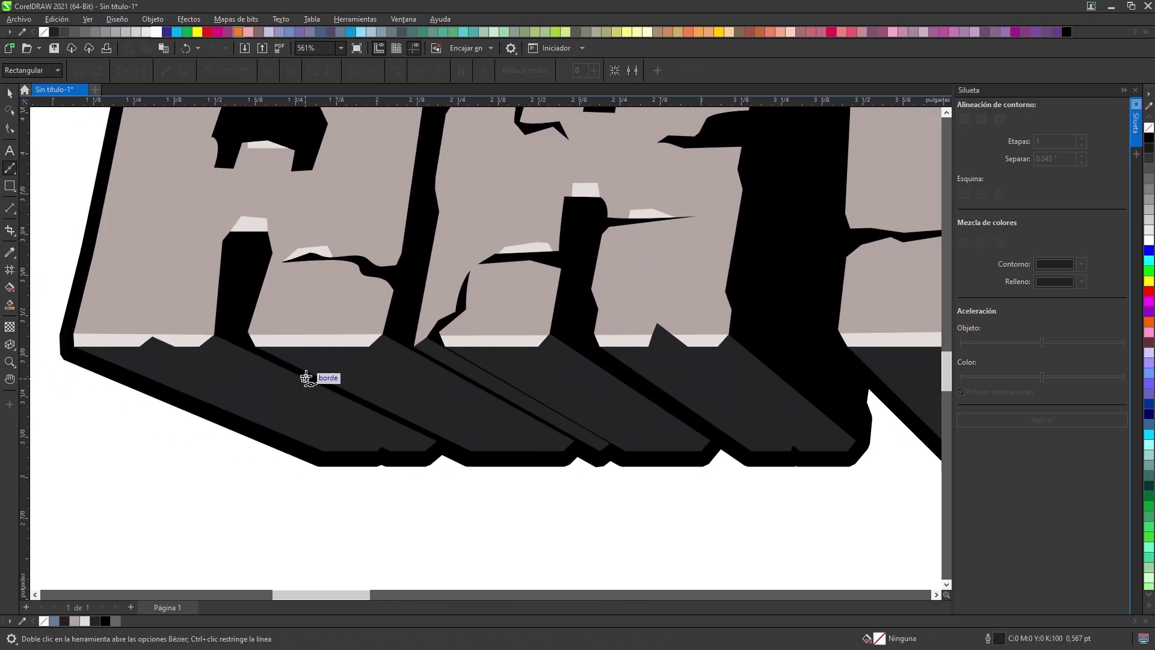
{"action": "left_click", "coordinate": [9, 171]}
{"action": "left_click", "coordinate": [49, 166]}
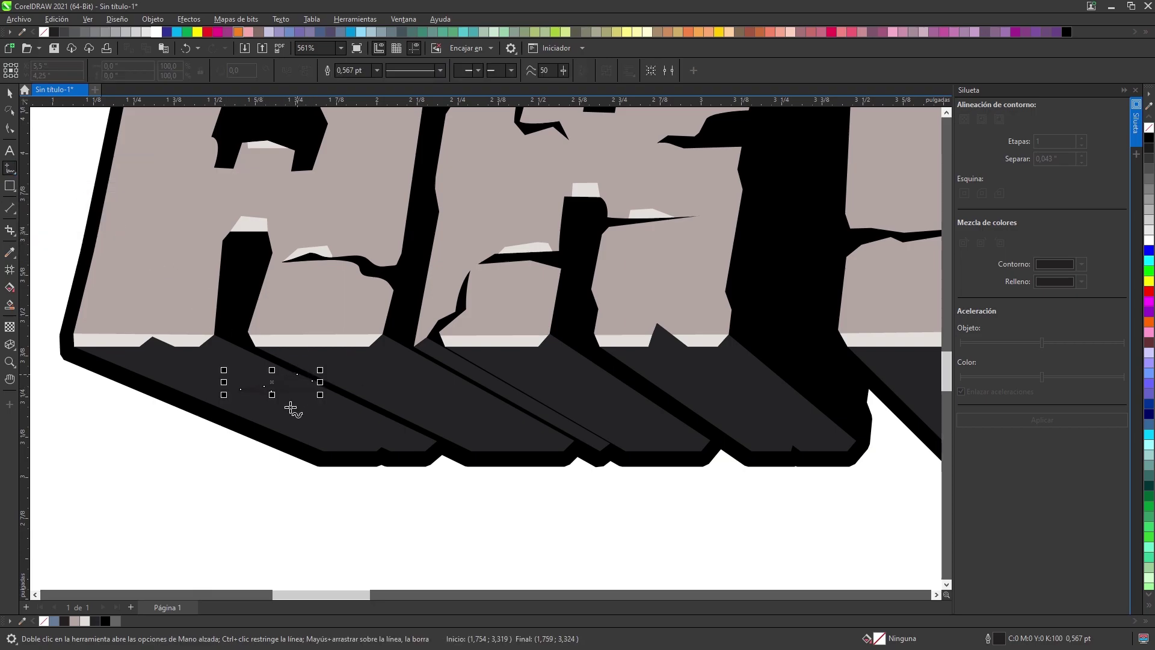
{"action": "left_click", "coordinate": [294, 405]}
Step: Select the freehand crack on the first A's underside and fill it black
{"action": "left_click", "coordinate": [10, 94]}
{"action": "left_click", "coordinate": [313, 419]}
{"action": "left_click_drag", "start_coordinate": [514, 243], "coordinate": [495, 245]}
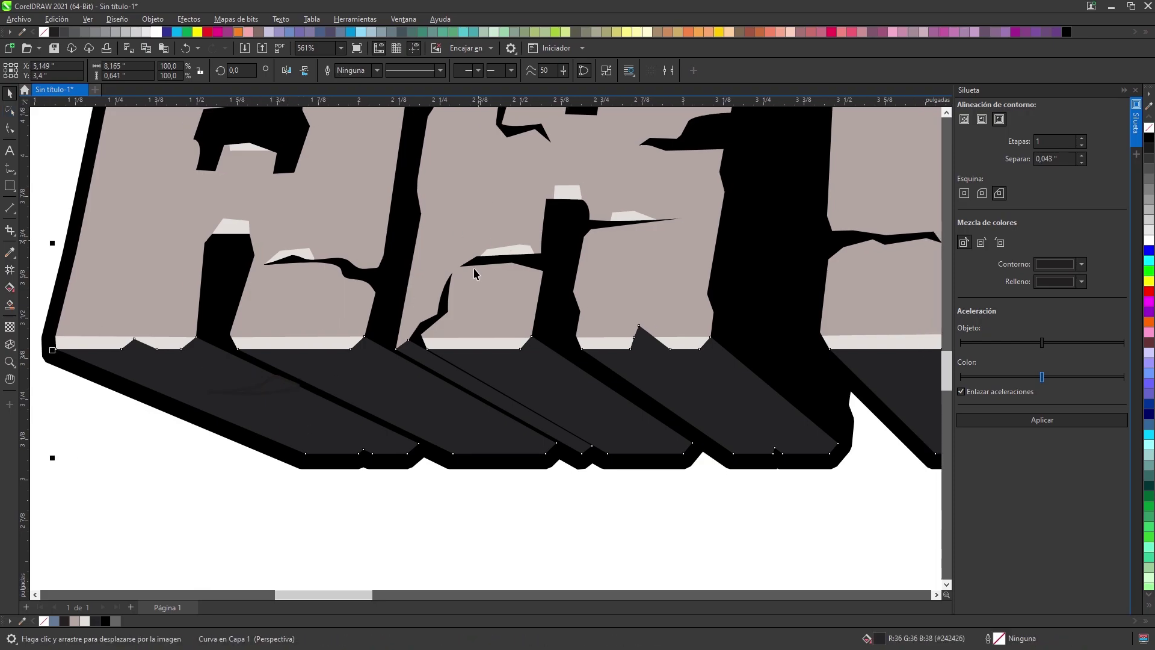
{"action": "scroll", "coordinate": [356, 307], "scroll_direction": "down", "scroll_amount": 2}
{"action": "key", "text": "Escape"}
{"action": "left_click_drag", "start_coordinate": [426, 388], "coordinate": [316, 456]}
{"action": "key", "text": "ctrl+z"}
{"action": "left_click", "coordinate": [276, 443]}
{"action": "scroll", "coordinate": [316, 456], "scroll_direction": "up", "scroll_amount": 2}
{"action": "left_click", "coordinate": [289, 403]}
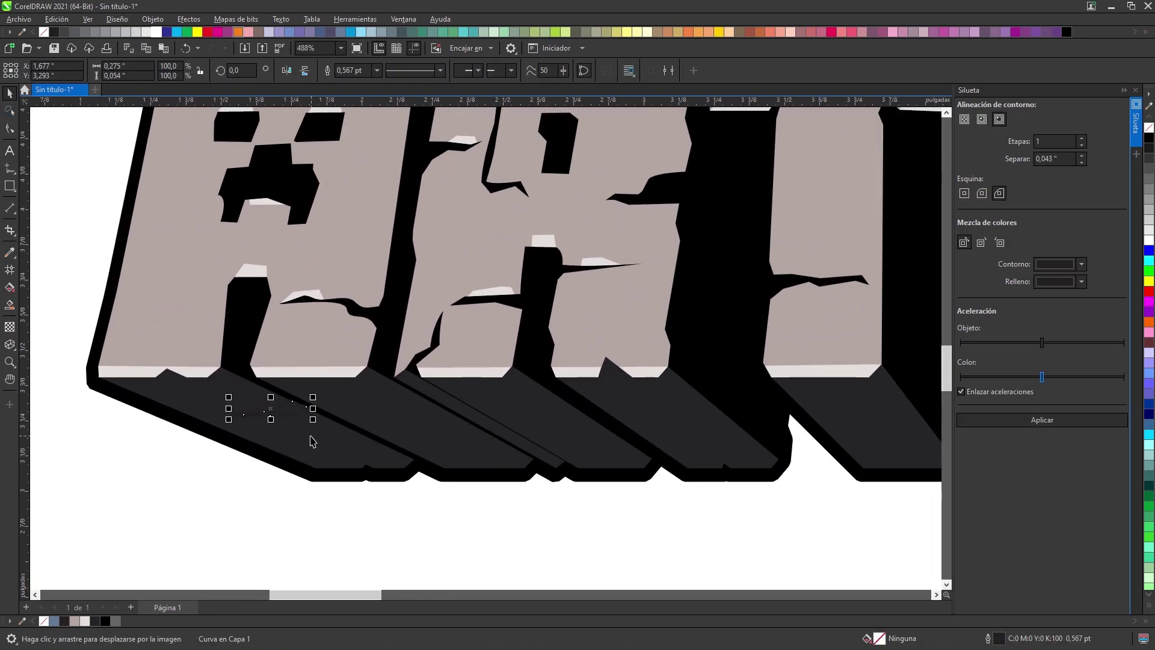
{"action": "left_click", "coordinate": [520, 69]}
Step: Move the MINECRAFT reference image onto the page above the word, stacked behind its letters
{"action": "scroll", "coordinate": [409, 269], "scroll_direction": "down", "scroll_amount": 6}
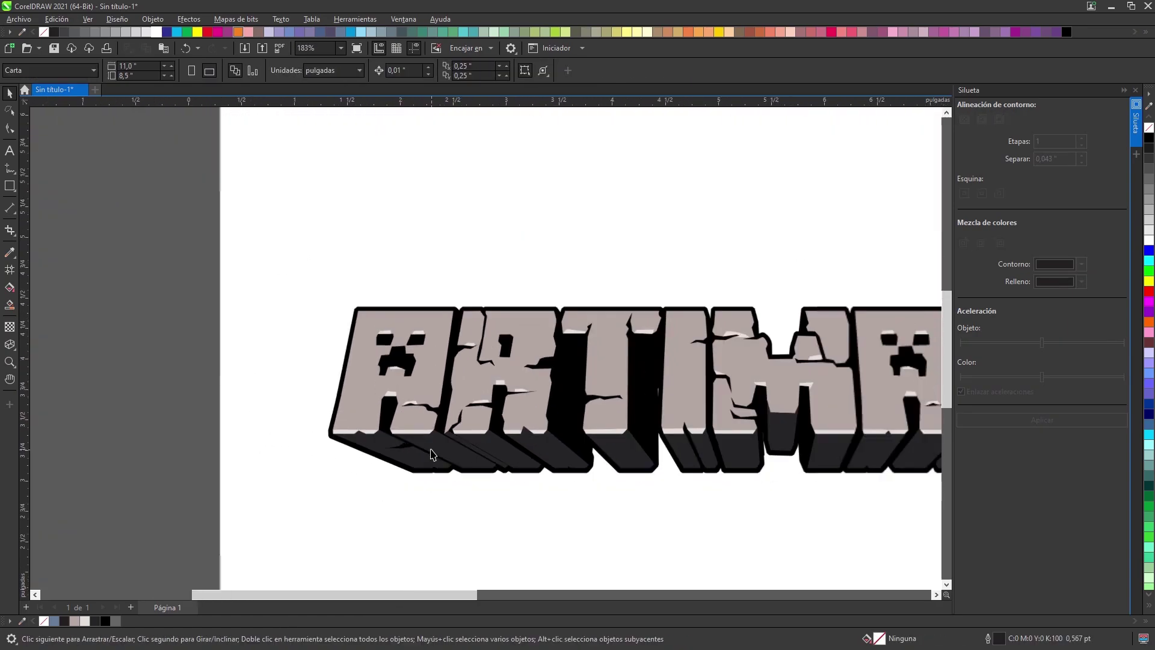
{"action": "left_click", "coordinate": [465, 274]}
{"action": "left_click_drag", "start_coordinate": [462, 269], "coordinate": [477, 258]}
{"action": "scroll", "coordinate": [462, 312], "scroll_direction": "up", "scroll_amount": 2}
{"action": "left_click_drag", "start_coordinate": [459, 309], "coordinate": [440, 446]}
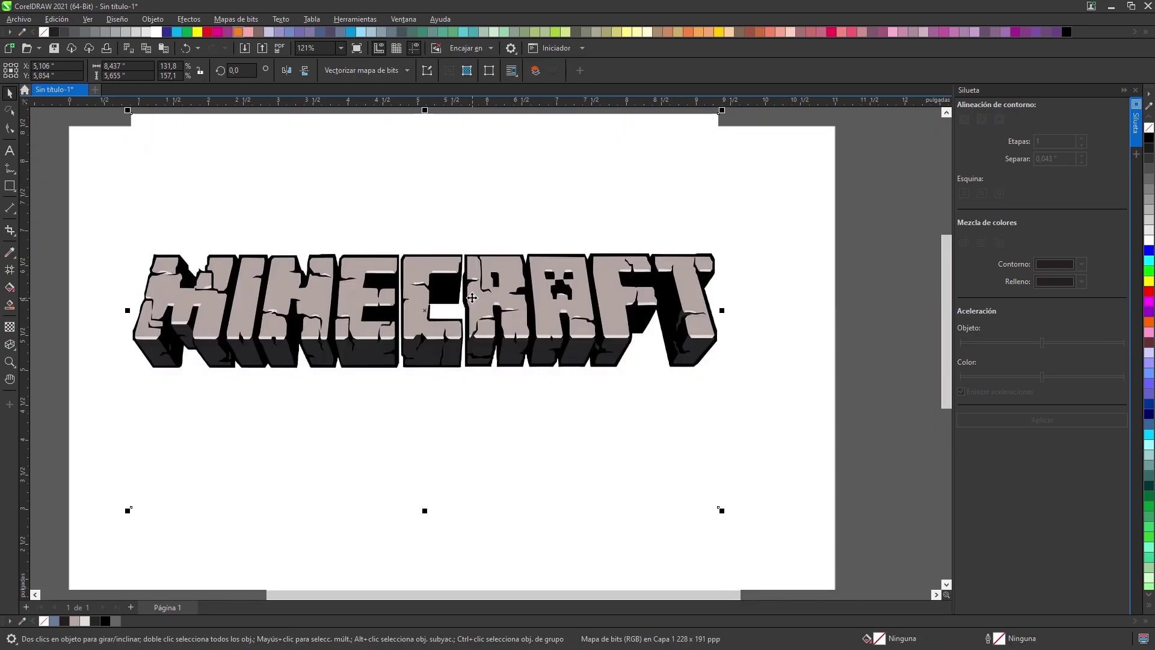
Step: Sketch closed freehand cracks on the undersides of the R and T, including one about 0.359" wide by 0.061" high on the R
{"action": "scroll", "coordinate": [281, 428], "scroll_direction": "up", "scroll_amount": 4}
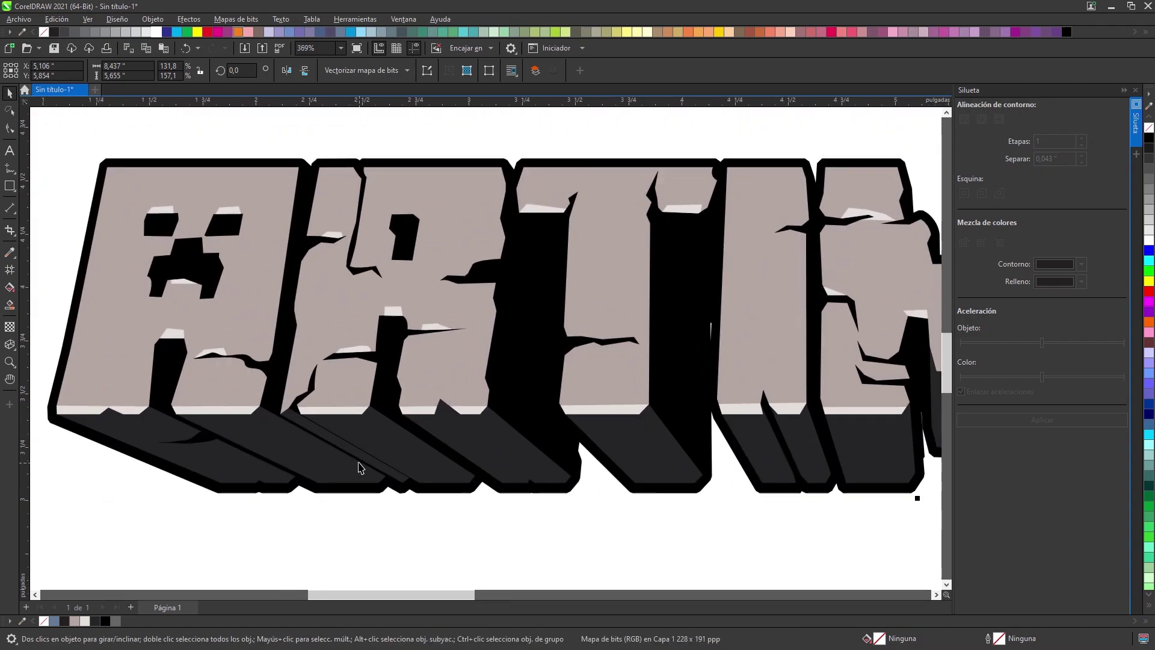
{"action": "left_click", "coordinate": [10, 169]}
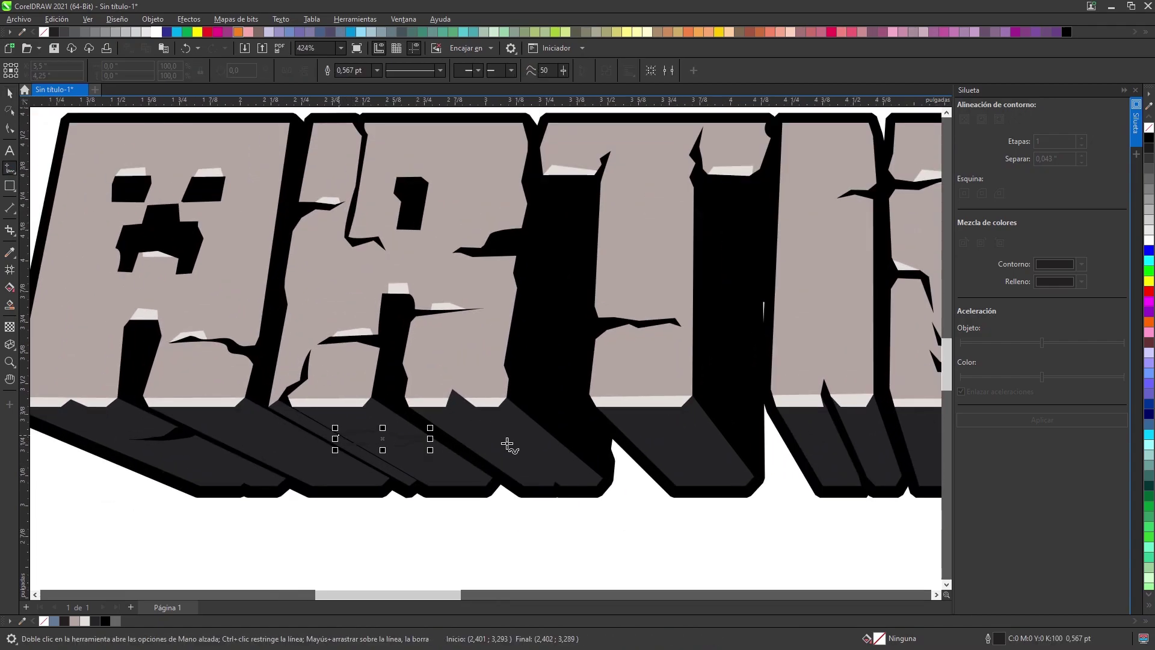
{"action": "left_click_drag", "start_coordinate": [594, 464], "coordinate": [557, 471]}
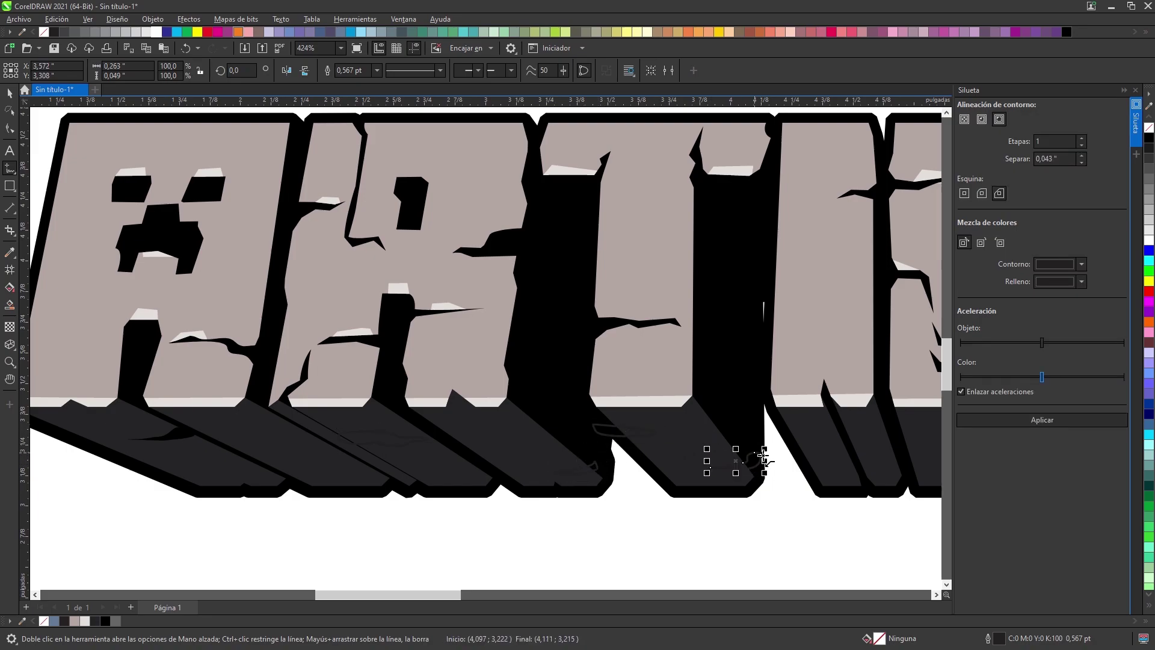
{"action": "key", "text": "space"}
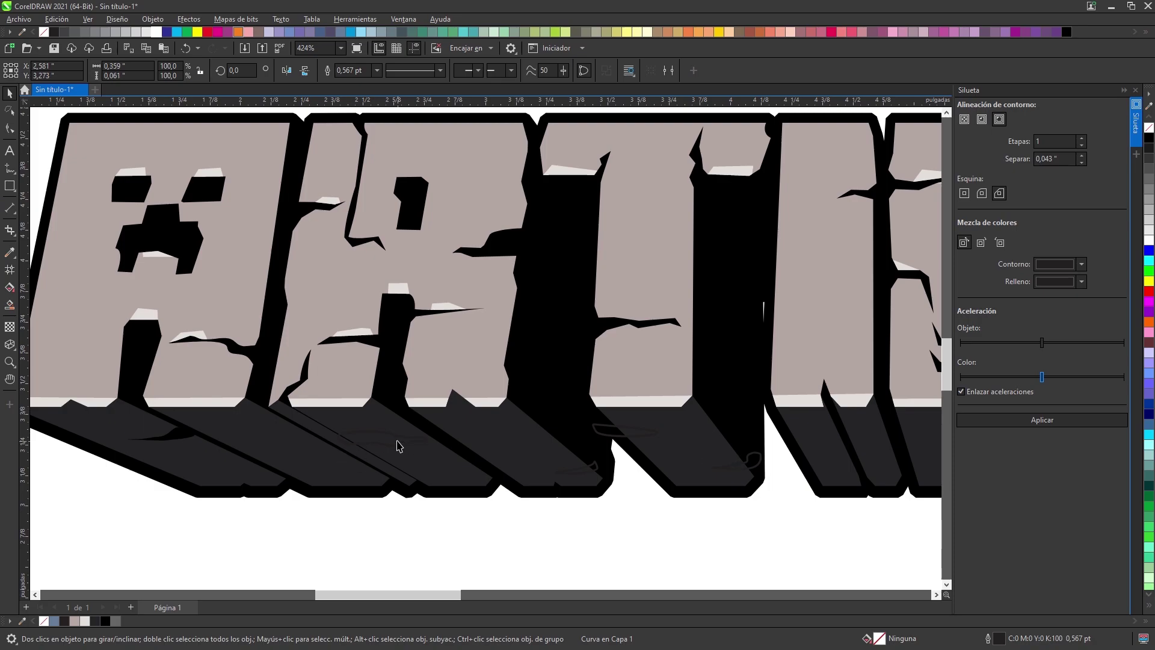
Step: Subtract the two sketched cracks from the R's dark underside faces
{"action": "left_click", "coordinate": [397, 442], "text": "shift"}
{"action": "left_click", "coordinate": [434, 68]}
{"action": "left_click_drag", "start_coordinate": [695, 397], "coordinate": [567, 350]}
{"action": "left_click", "coordinate": [497, 423]}
{"action": "left_click", "coordinate": [454, 421]}
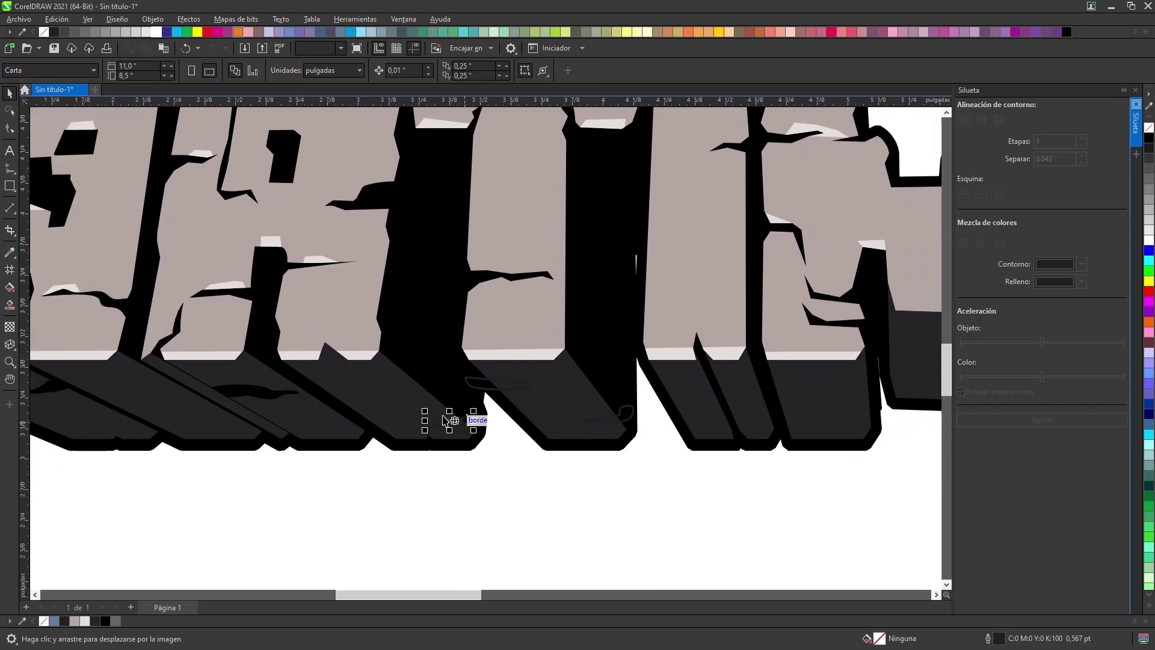
{"action": "left_click", "coordinate": [384, 377], "text": "shift"}
{"action": "left_click", "coordinate": [440, 70]}
Step: Subtract the two sketched cracks from the T's dark underside and clear the selection
{"action": "left_click_drag", "start_coordinate": [483, 391], "coordinate": [247, 391]}
{"action": "left_click", "coordinate": [256, 412]}
{"action": "left_click", "coordinate": [260, 389]}
{"action": "left_click", "coordinate": [309, 374], "text": "shift"}
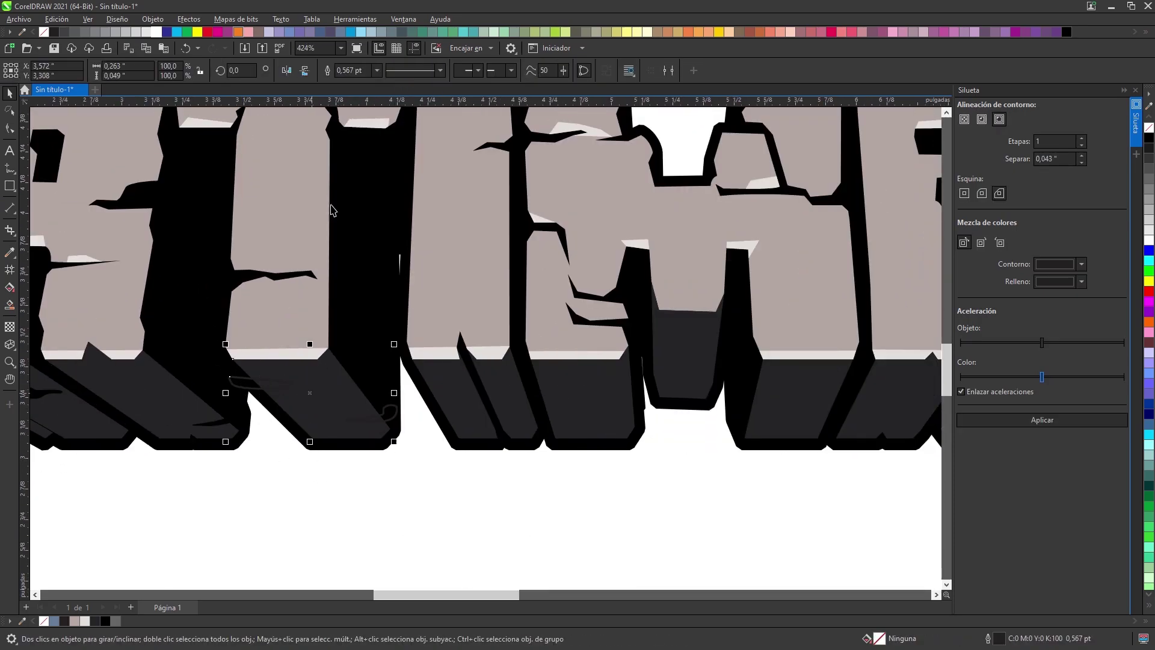
{"action": "scroll", "coordinate": [370, 229], "scroll_direction": "right", "scroll_amount": 3}
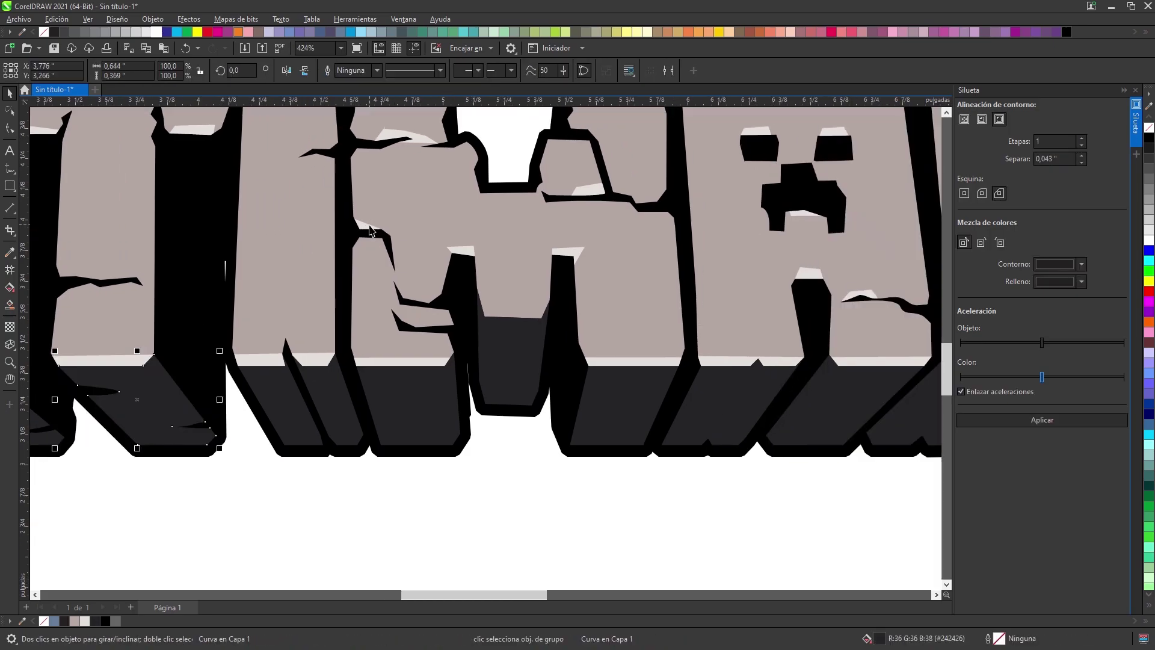
{"action": "left_click", "coordinate": [250, 510]}
Step: Sketch a closed freehand crack across the underside of the M's middle part and subtract it from that face
{"action": "mouse_move", "coordinate": [517, 374]}
{"action": "left_mouse_down"}
{"action": "mouse_move", "coordinate": [399, 400]}
{"action": "mouse_move", "coordinate": [425, 374]}
{"action": "mouse_move", "coordinate": [349, 379]}
{"action": "left_mouse_up"}
{"action": "left_click", "coordinate": [9, 170]}
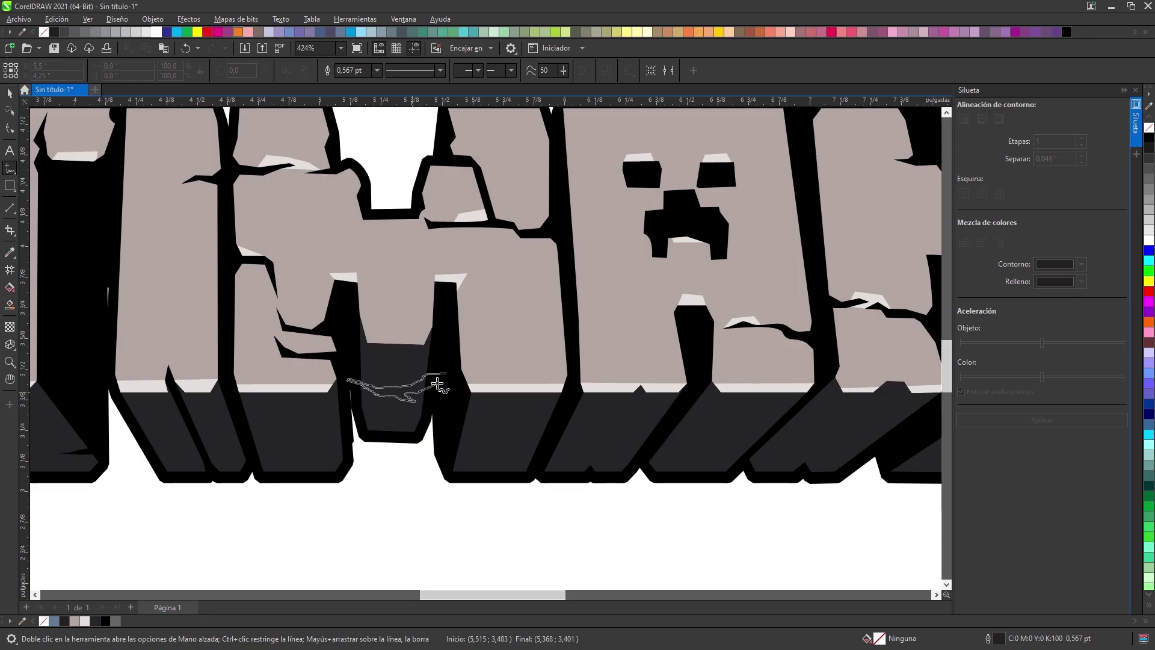
{"action": "left_click_drag", "start_coordinate": [433, 384], "coordinate": [437, 371]}
{"action": "left_click", "coordinate": [414, 360], "text": "shift"}
{"action": "left_click", "coordinate": [442, 70]}
{"action": "mouse_move", "coordinate": [548, 353]}
{"action": "left_mouse_down"}
{"action": "mouse_move", "coordinate": [309, 363]}
{"action": "mouse_move", "coordinate": [359, 341]}
{"action": "left_mouse_up"}
{"action": "left_click", "coordinate": [342, 483]}
Step: Sketch a forked freehand crack on the underside of the M's right leg and subtract it from that face
{"action": "left_click", "coordinate": [9, 169]}
{"action": "left_click", "coordinate": [10, 170]}
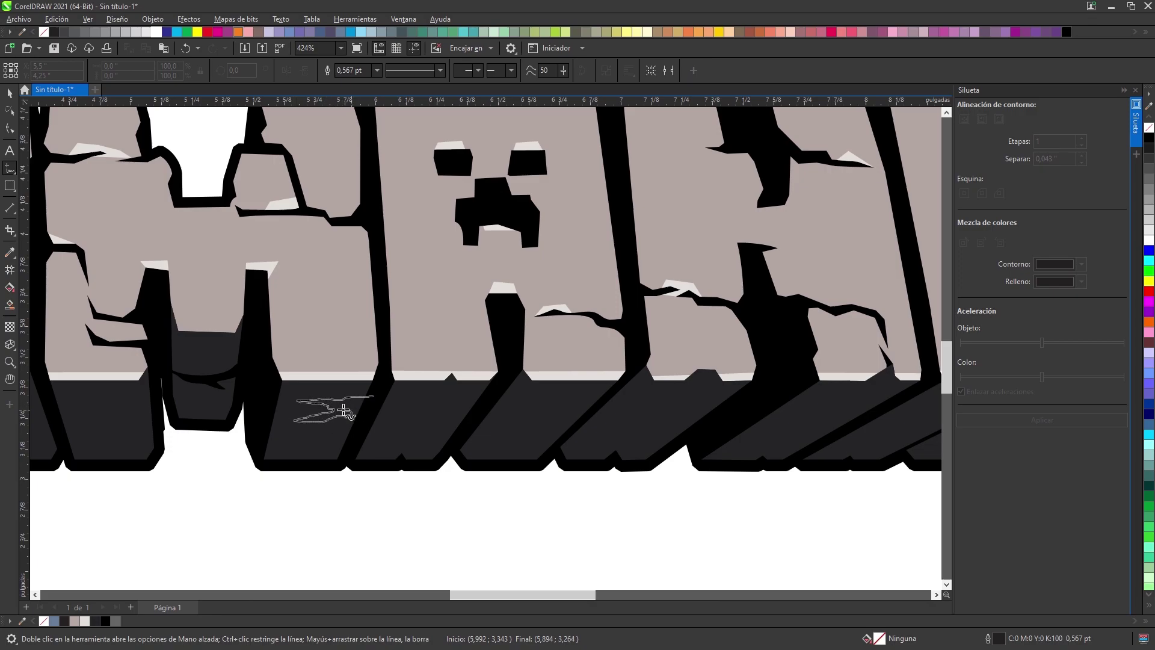
{"action": "left_click_drag", "start_coordinate": [378, 396], "coordinate": [378, 395]}
{"action": "left_click", "coordinate": [9, 93]}
{"action": "left_click", "coordinate": [310, 442], "text": "shift"}
{"action": "left_click", "coordinate": [456, 71]}
Step: Sketch a pointed freehand crack on the underside of the Ñ's left leg and subtract it from that face
{"action": "scroll", "coordinate": [460, 194], "scroll_direction": "right", "scroll_amount": 3}
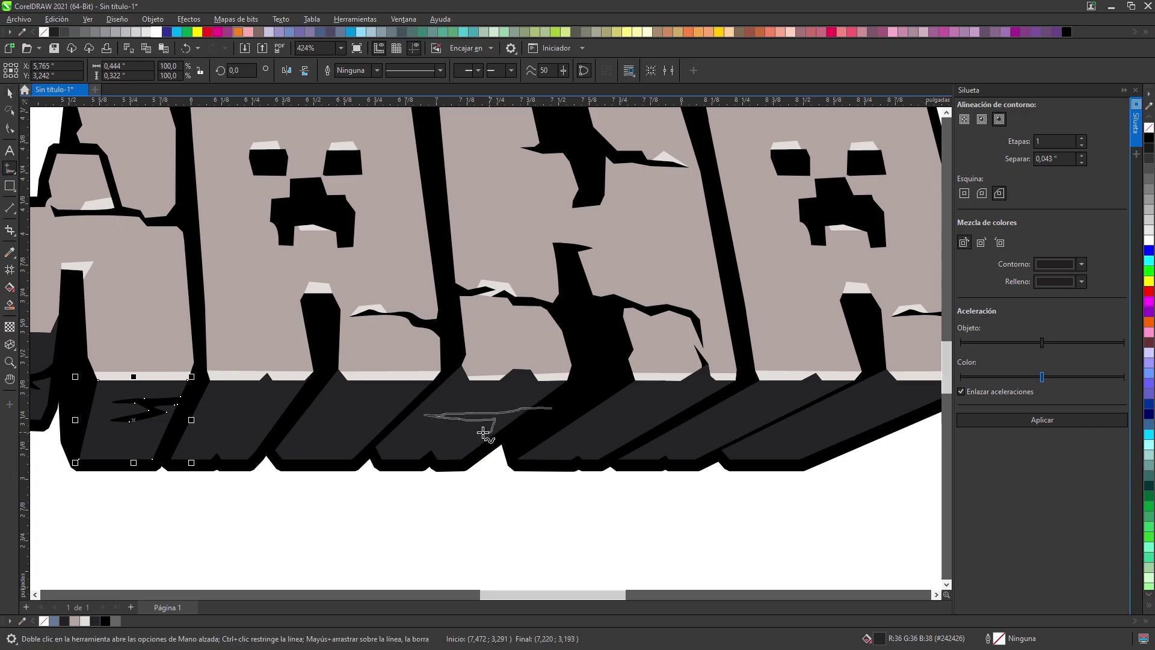
{"action": "left_click", "coordinate": [482, 395], "text": "shift"}
{"action": "left_click", "coordinate": [456, 71]}
{"action": "left_click_drag", "start_coordinate": [689, 276], "coordinate": [399, 231]}
{"action": "key", "text": "Escape"}
Step: Sketch a closed freehand crack about 0.845" wide and 0.114" high across the undersides of the Ñ's right leg and the last A
{"action": "left_click_drag", "start_coordinate": [459, 378], "coordinate": [464, 374]}
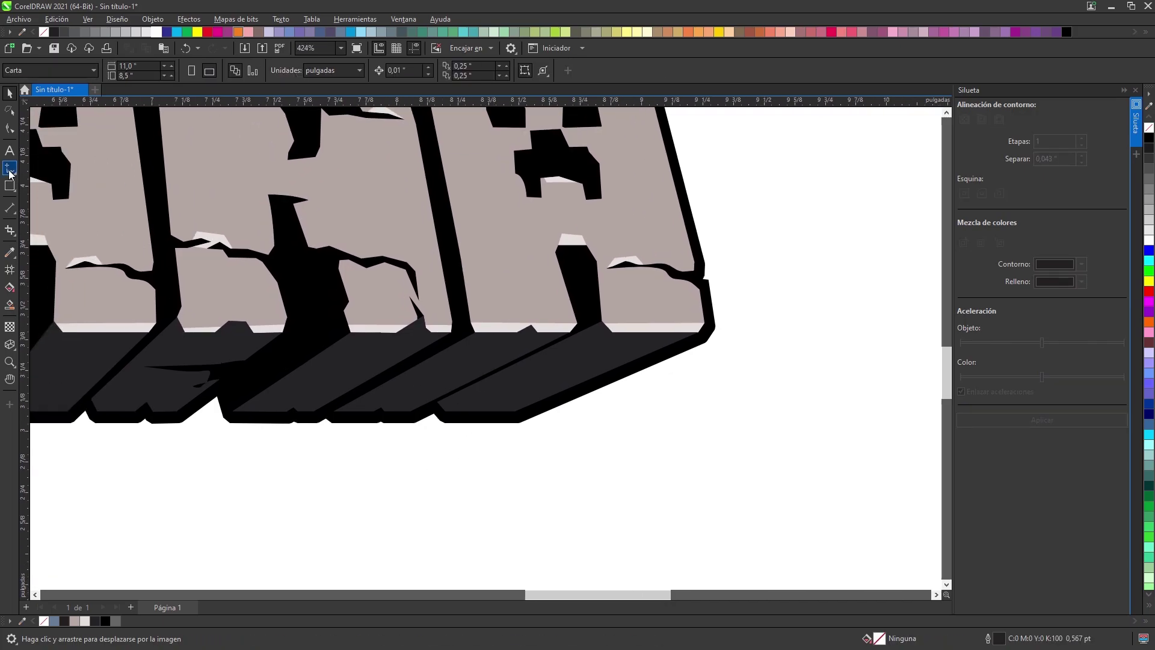
{"action": "left_click", "coordinate": [10, 169]}
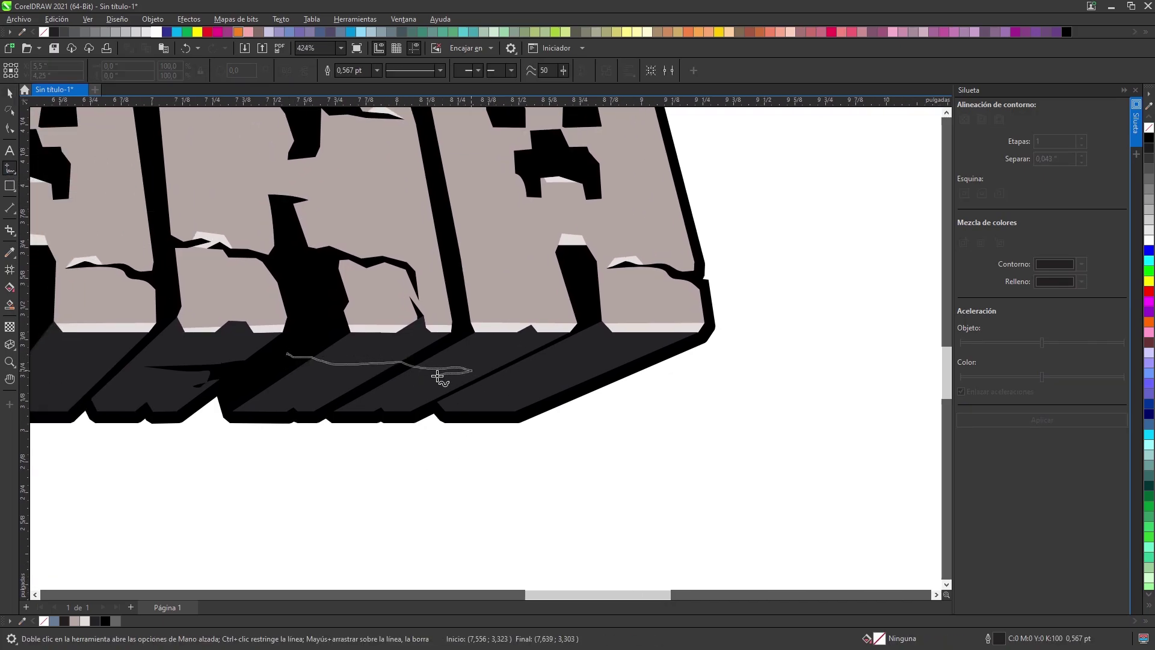
{"action": "left_click_drag", "start_coordinate": [283, 356], "coordinate": [281, 359]}
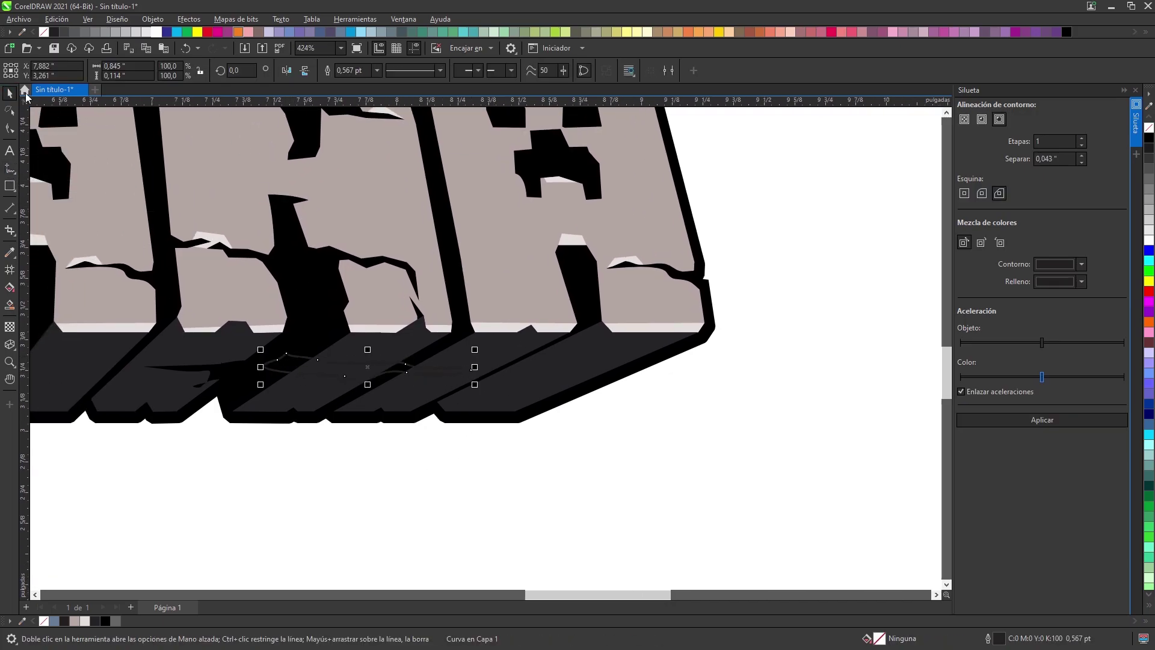
Step: Cut the long crack out of the undersides of the Ñ's right leg and the last A's left leg
{"action": "left_click", "coordinate": [10, 93]}
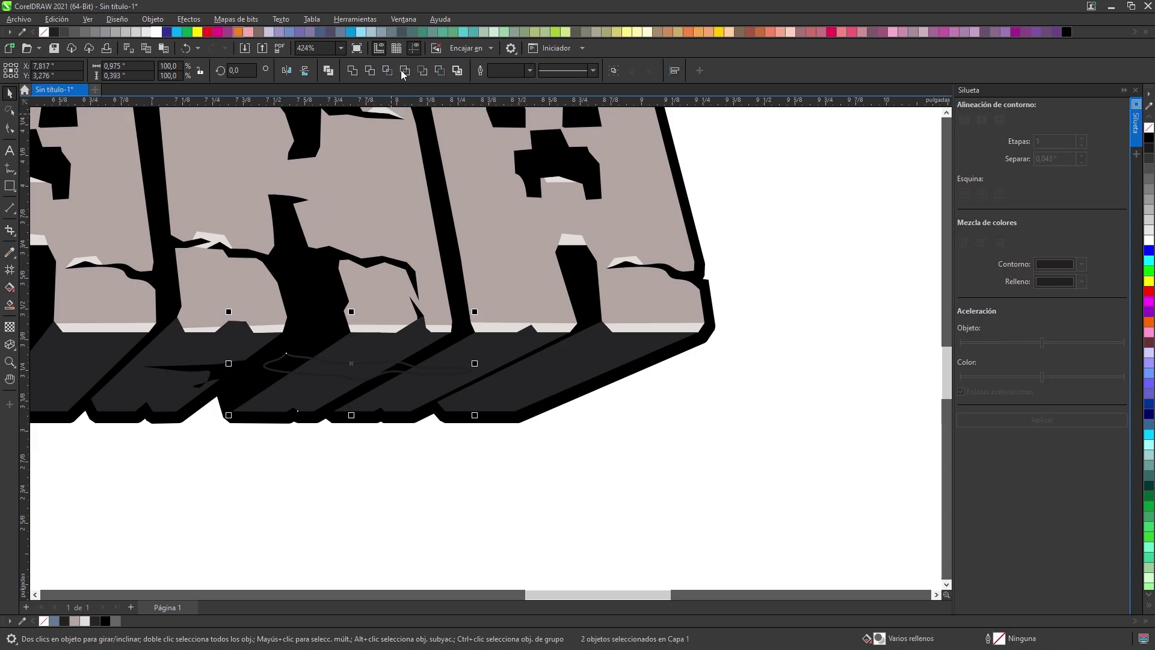
{"action": "left_click", "coordinate": [438, 73]}
{"action": "key", "text": "ctrl+z"}
{"action": "left_click", "coordinate": [387, 71]}
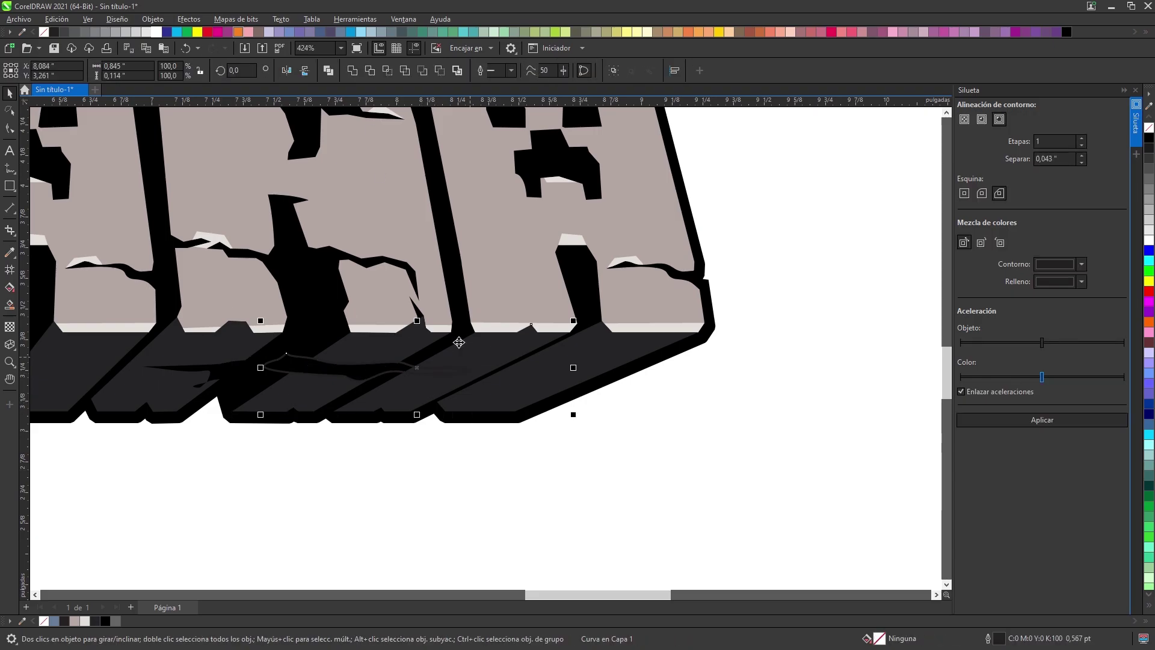
Step: Remove the MINECRAFT reference image from the page
{"action": "scroll", "coordinate": [460, 352], "scroll_direction": "down", "scroll_amount": 5}
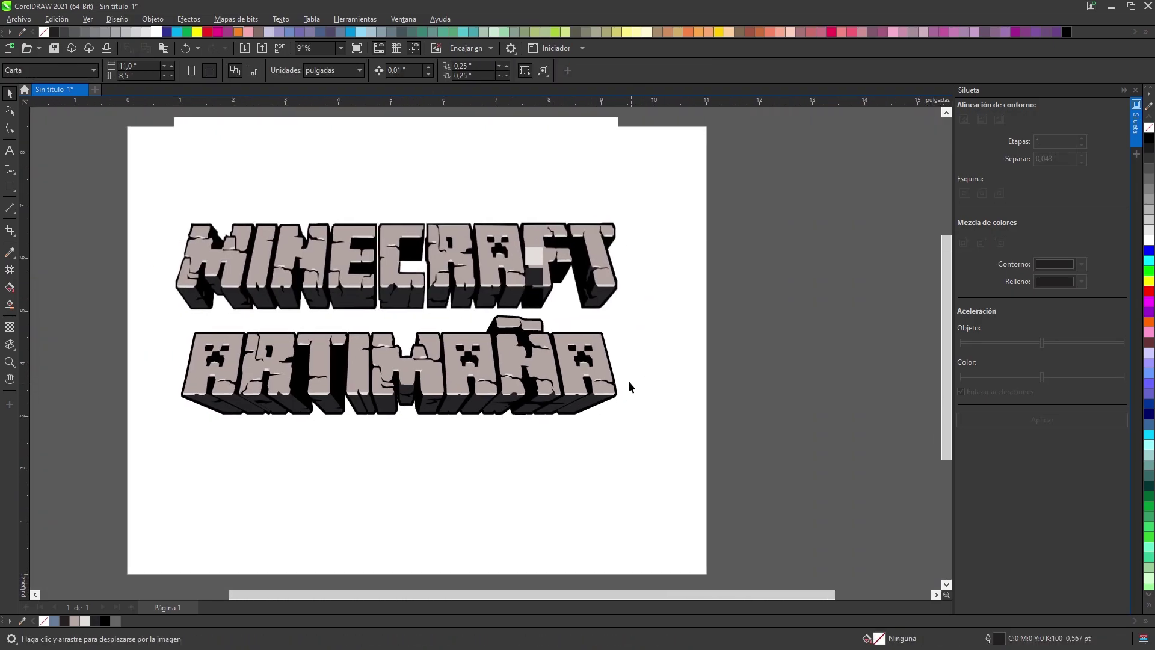
{"action": "left_click", "coordinate": [627, 269]}
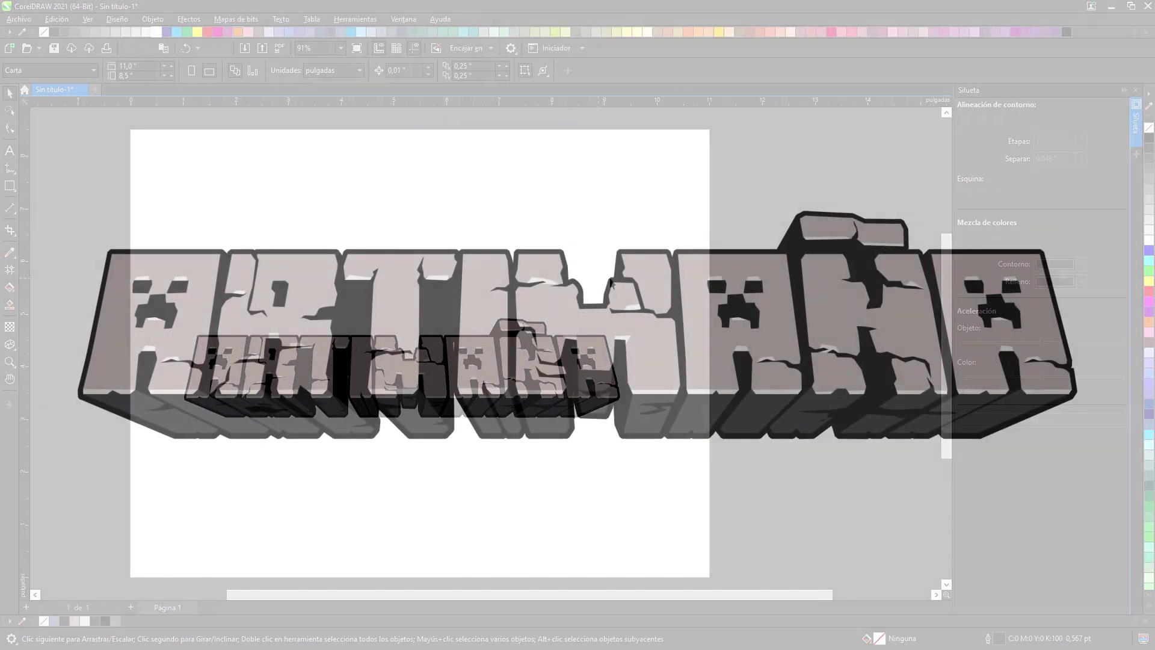